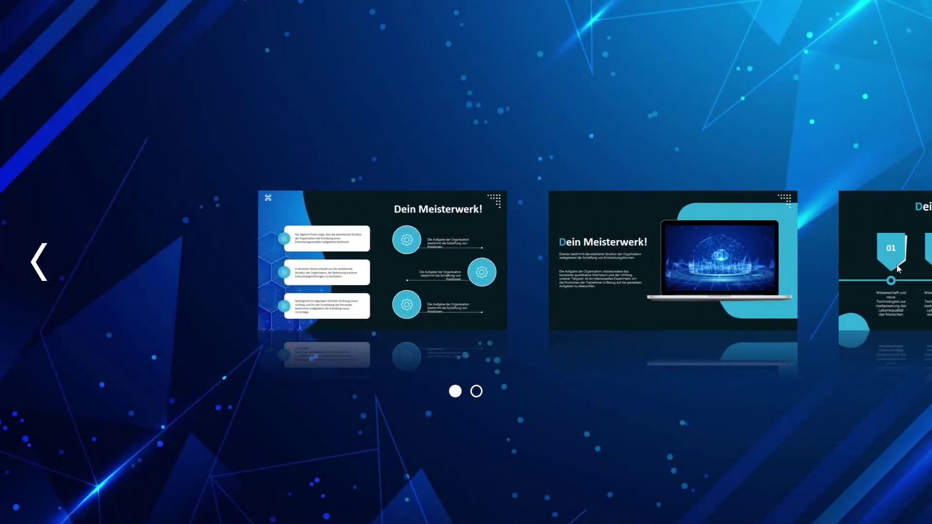
# Advance the thumbnail row twice, flip between the page dots, then open and leave the Einführung Technologie zoom.
pyautogui.click(898, 267)
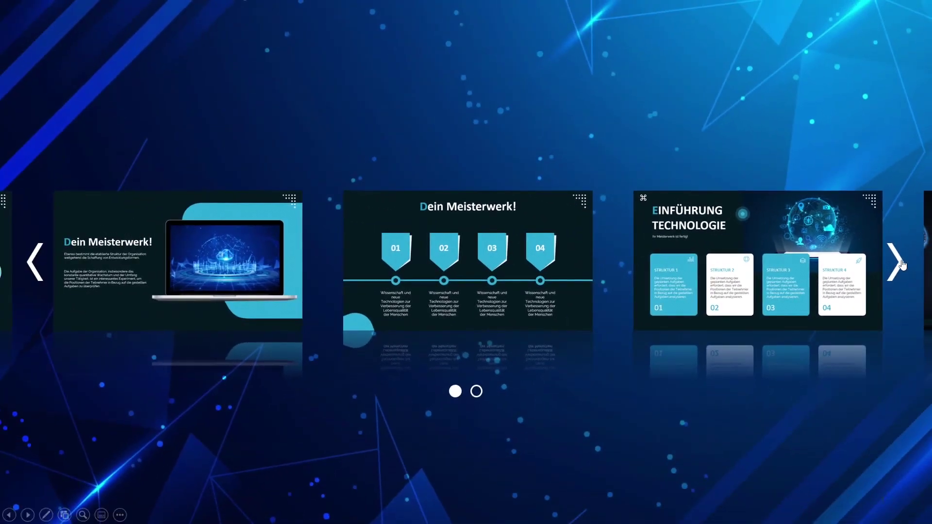
pyautogui.click(900, 263)
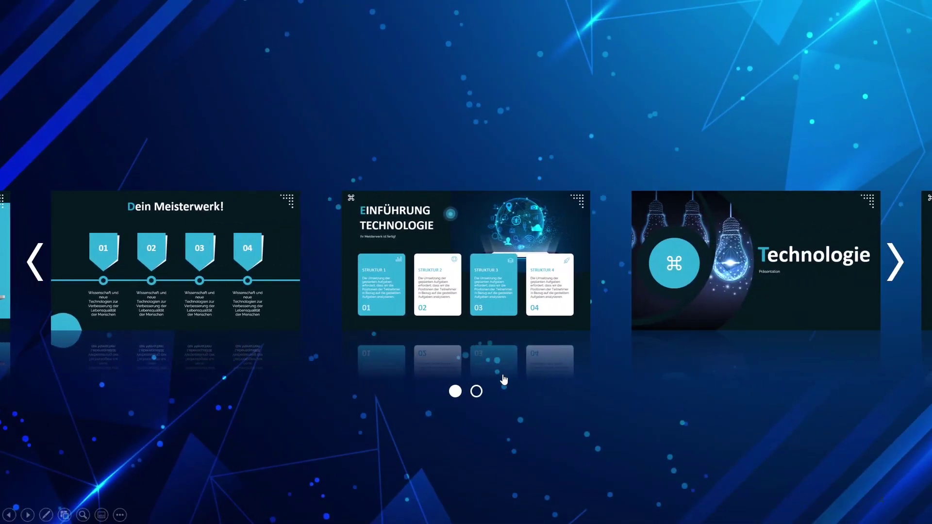
pyautogui.click(477, 392)
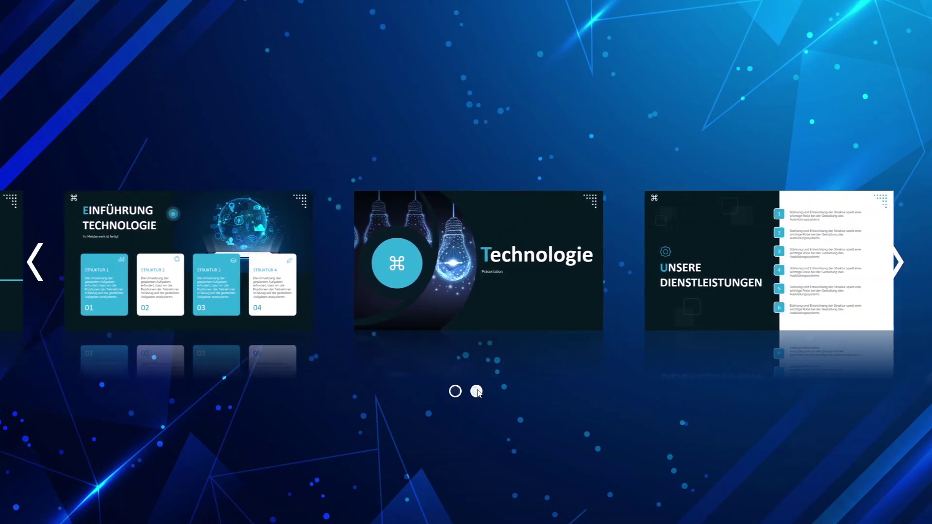
pyautogui.click(455, 392)
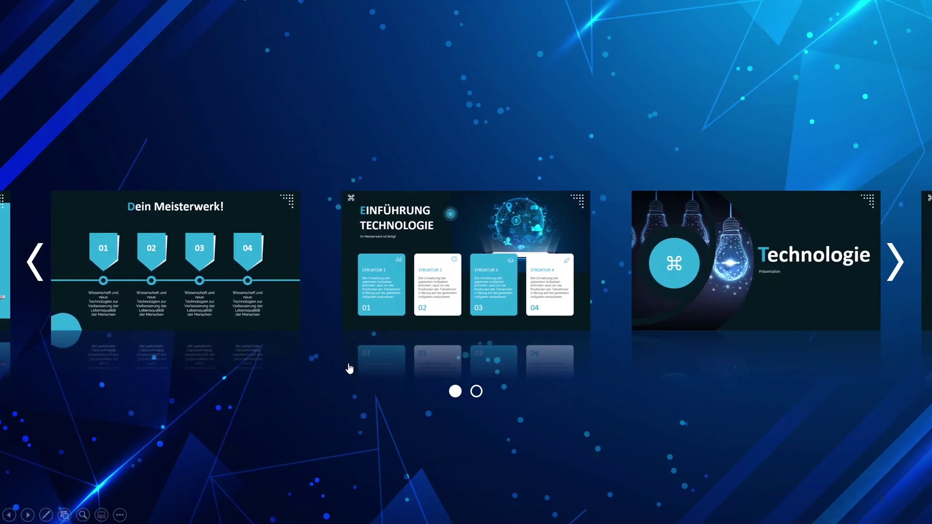
pyautogui.click(486, 266)
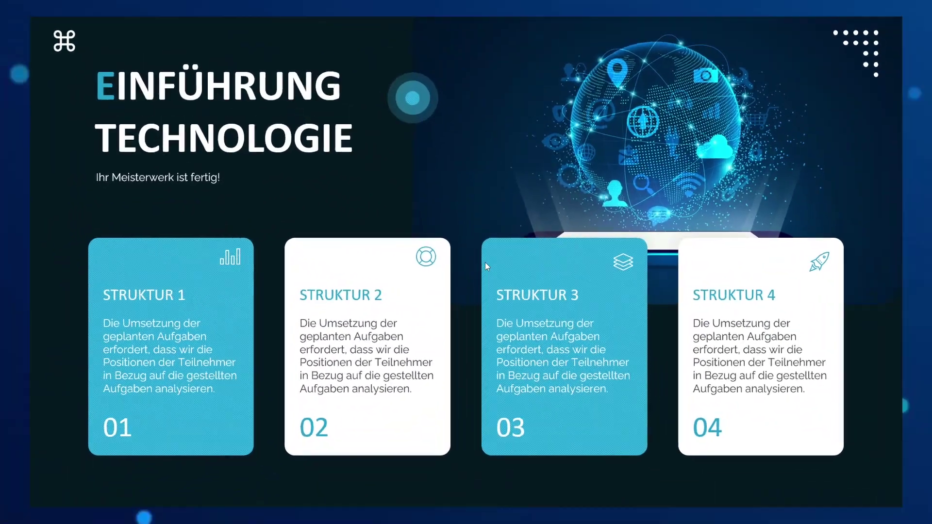
pyautogui.click(485, 263)
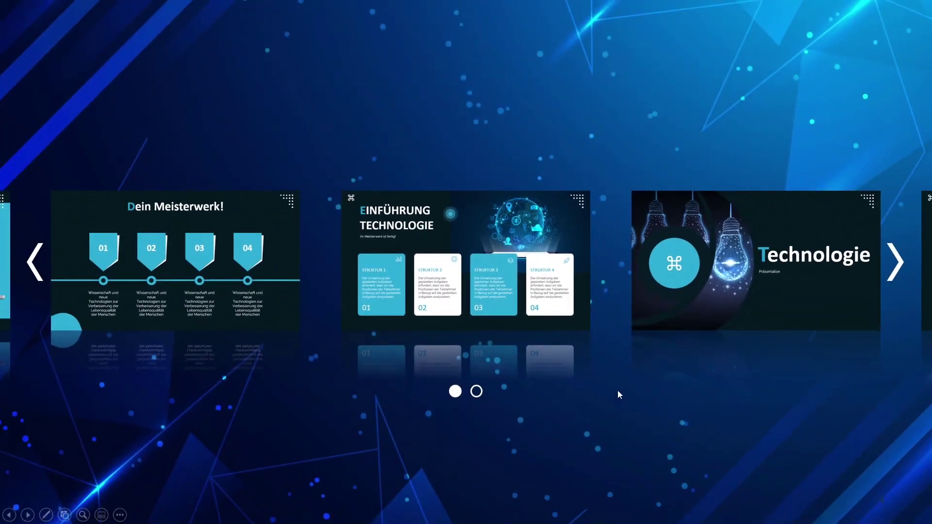
# Exit the slideshow and delete slides 5, 4, 3 and 2 from the deck.
pyautogui.press('Escape')
pyautogui.scroll(-2, 77, 339)
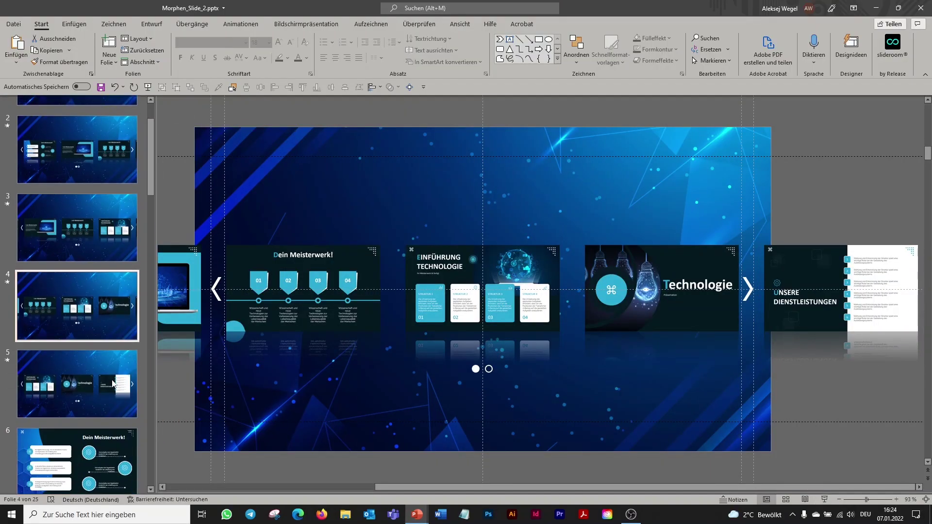
pyautogui.click(93, 386)
pyautogui.press('Delete')
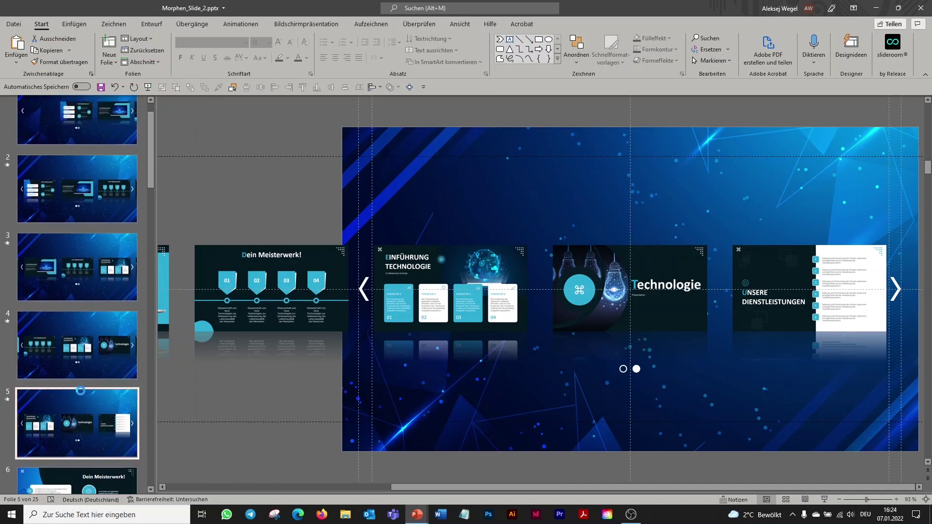
pyautogui.click(75, 362)
pyautogui.press('Delete')
pyautogui.click(67, 331)
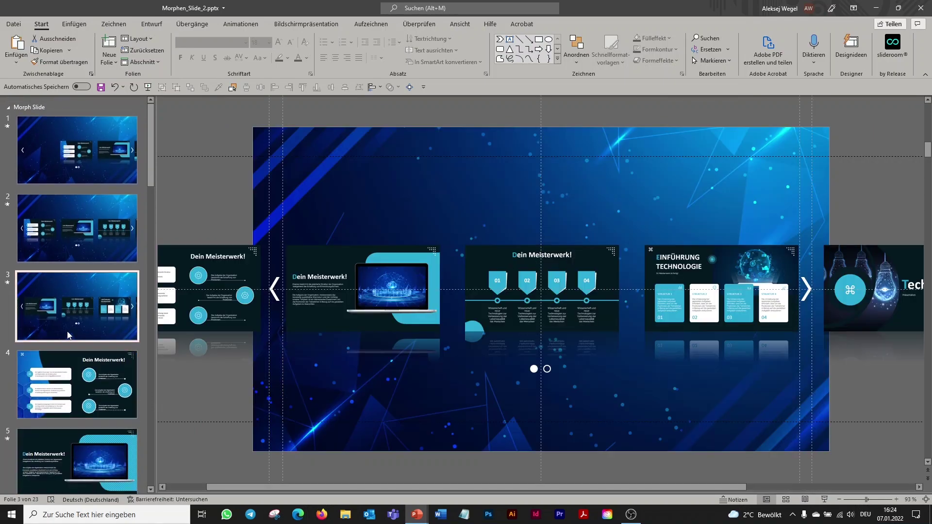
pyautogui.press('Delete')
pyautogui.click(62, 234)
pyautogui.press('Delete')
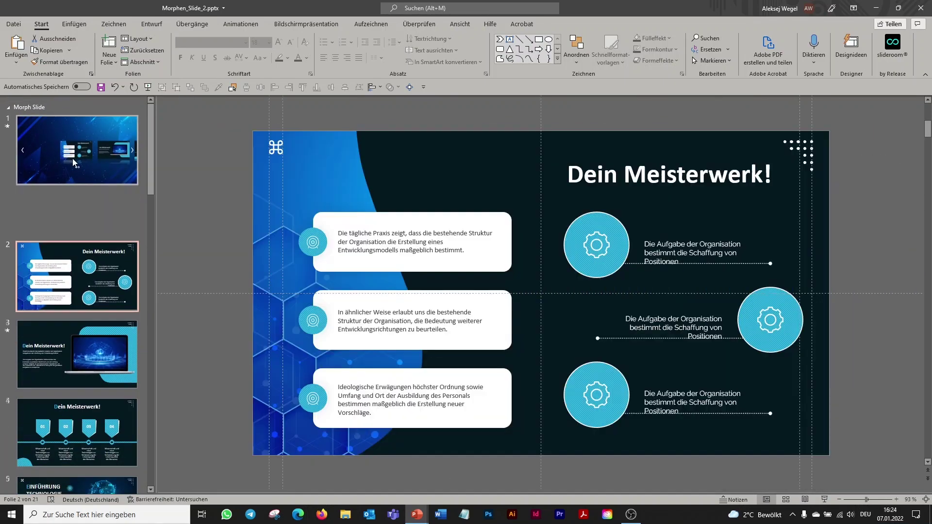
# Delete the slide-preview row, the right arrow and both page dots from slide 1.
pyautogui.press('Up')
pyautogui.click(386, 261)
pyautogui.press('Delete')
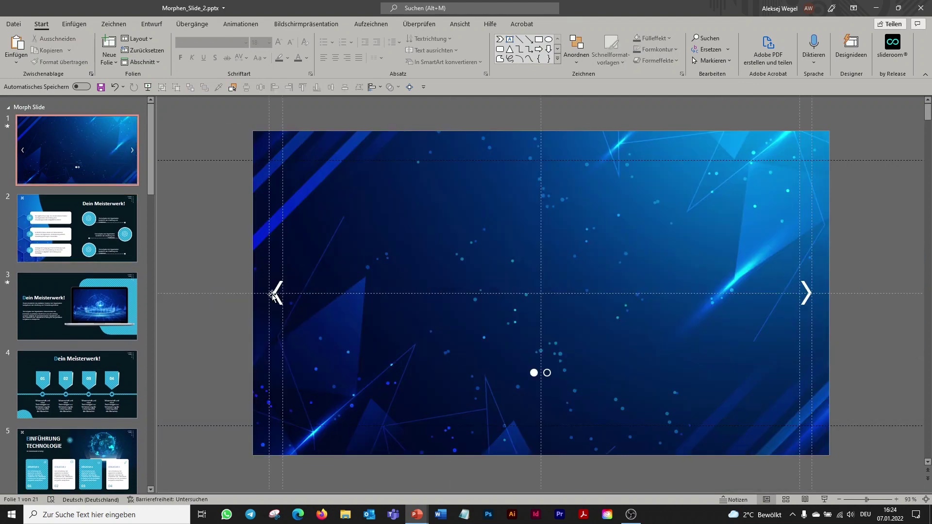
pyautogui.click(806, 293)
pyautogui.press('Delete')
pyautogui.moveTo(861, 324); pyautogui.dragTo(495, 389)
pyautogui.press('Delete')
pyautogui.press('Delete')
# Check the remaining background image by selecting and slightly moving it, then deselect it.
pyautogui.click(270, 208)
pyautogui.moveTo(325, 228)
pyautogui.mouseDown()
pyautogui.moveTo(297, 217)
pyautogui.moveTo(324, 230)
pyautogui.mouseUp()
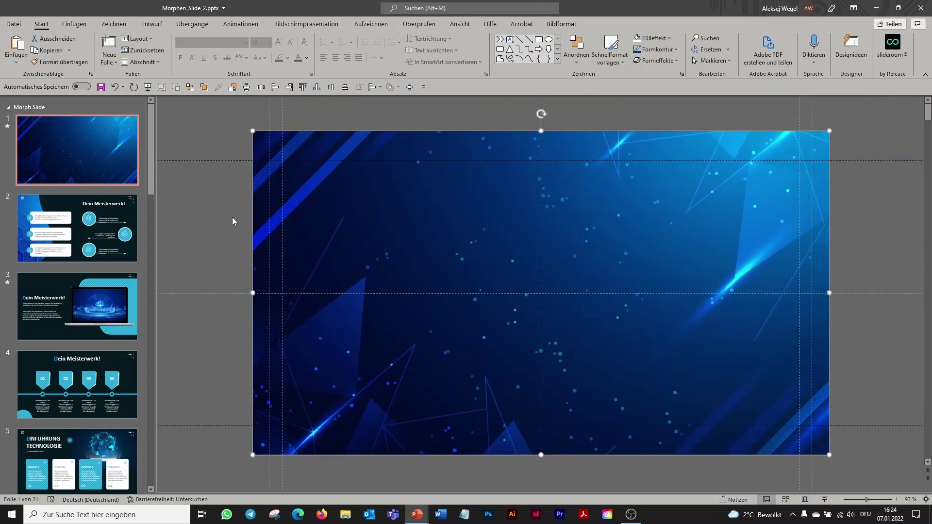
pyautogui.click(220, 221)
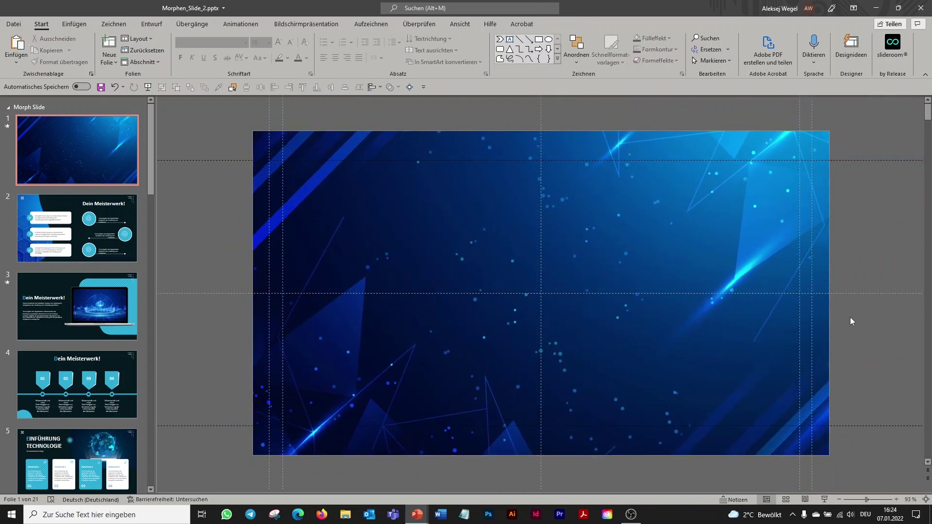
# Inspect the text boxes and circle groups on slide 2, Dein Meisterwerk!
pyautogui.click(478, 235)
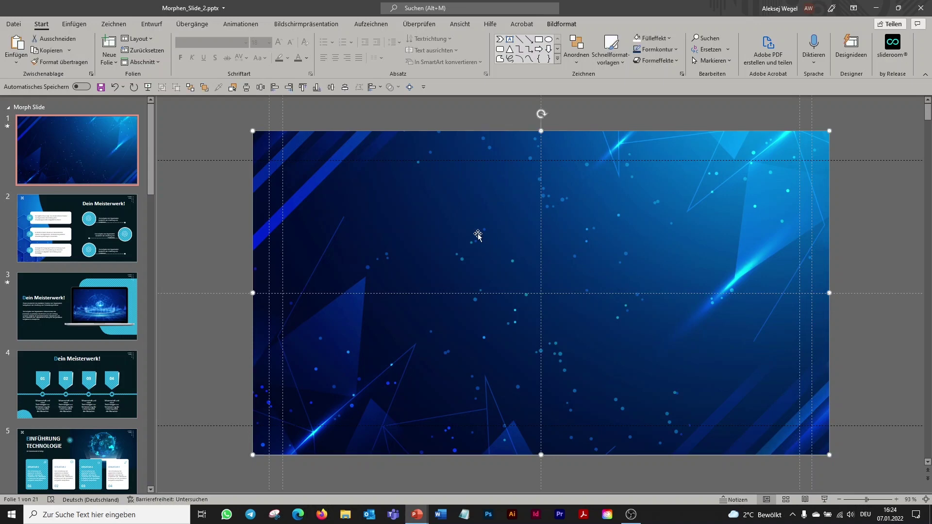
pyautogui.click(109, 215)
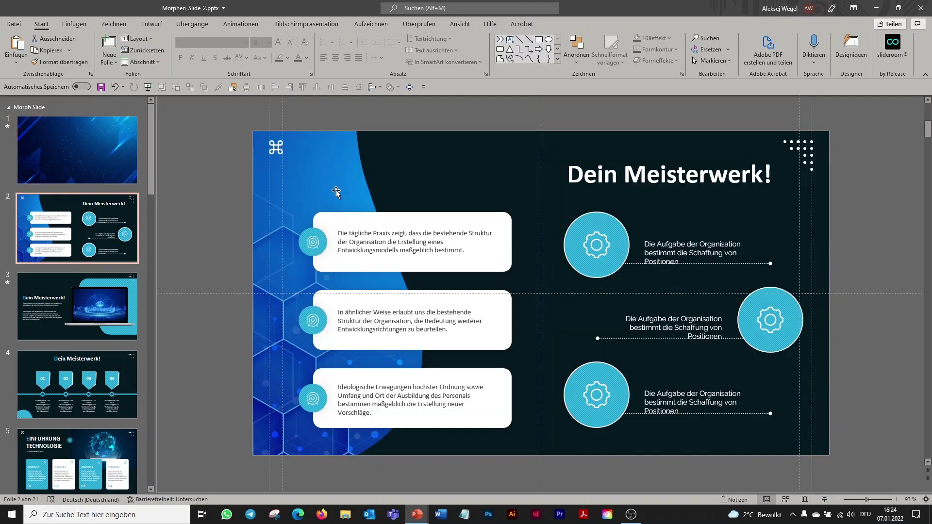
pyautogui.click(442, 220)
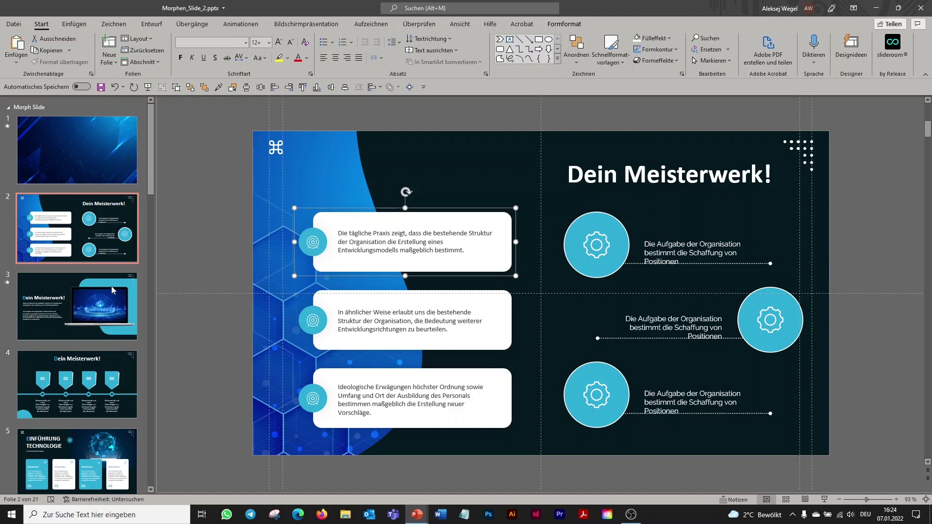
pyautogui.click(213, 298)
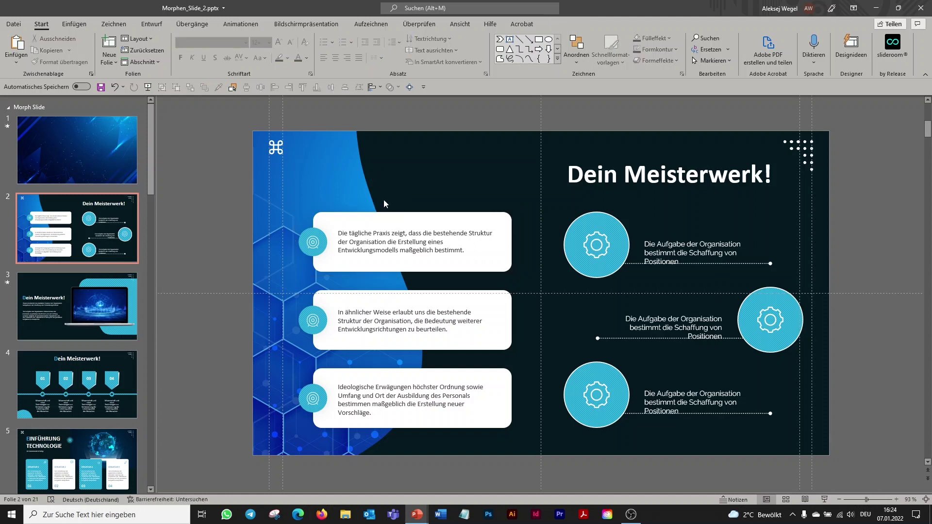
pyautogui.click(398, 220)
pyautogui.click(572, 238)
pyautogui.click(768, 325)
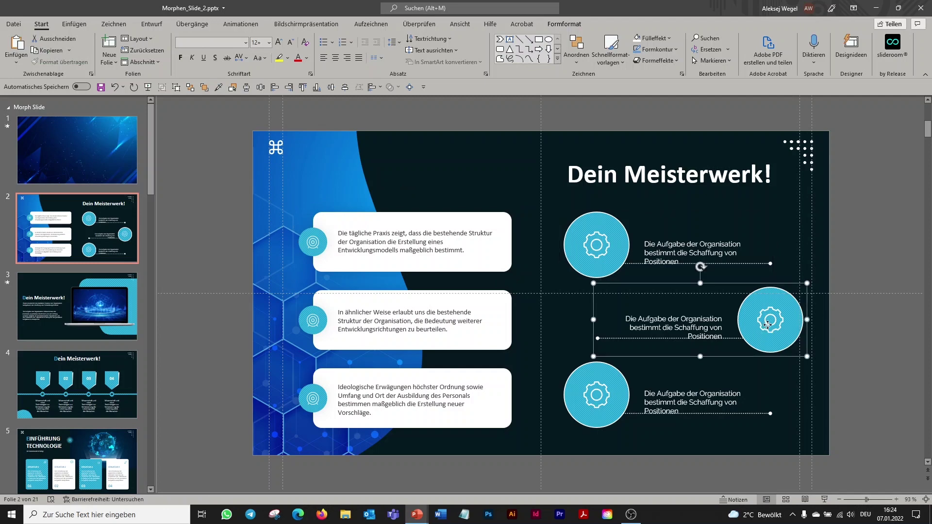
pyautogui.click(589, 394)
# Inspect the laptop image on slide 3 and the 02–04 markers on slide 4.
pyautogui.click(64, 296)
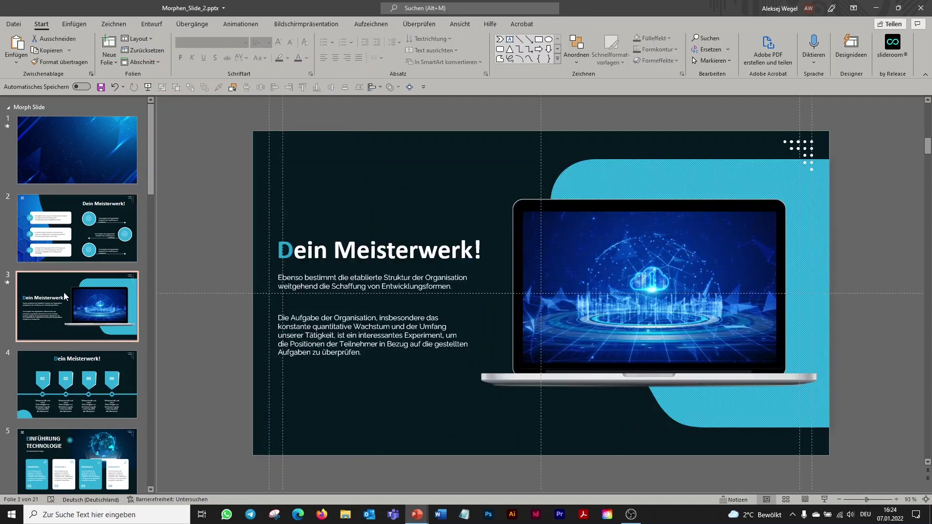
pyautogui.click(575, 224)
pyautogui.click(872, 284)
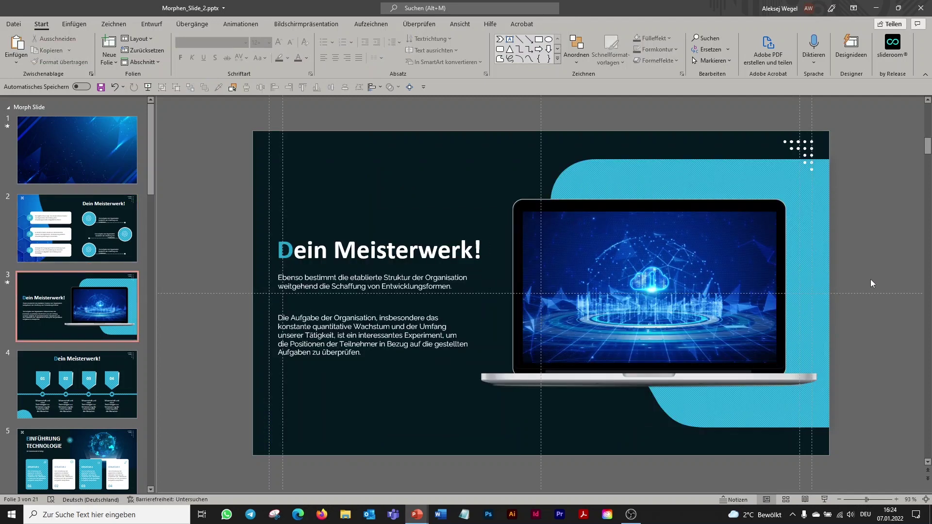
pyautogui.click(99, 361)
pyautogui.click(485, 265)
pyautogui.click(606, 265)
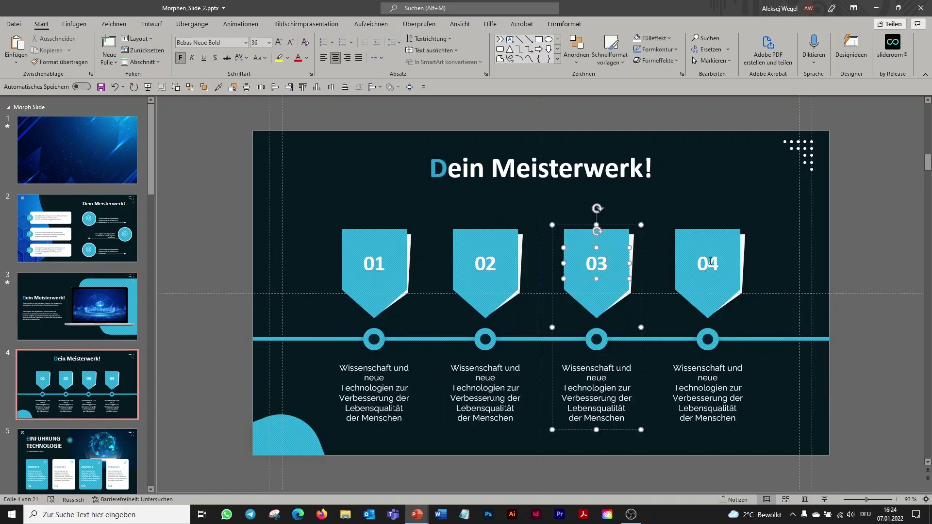
pyautogui.click(710, 262)
# View slide 5, Einführung Technologie, and return to slide 2.
pyautogui.click(71, 434)
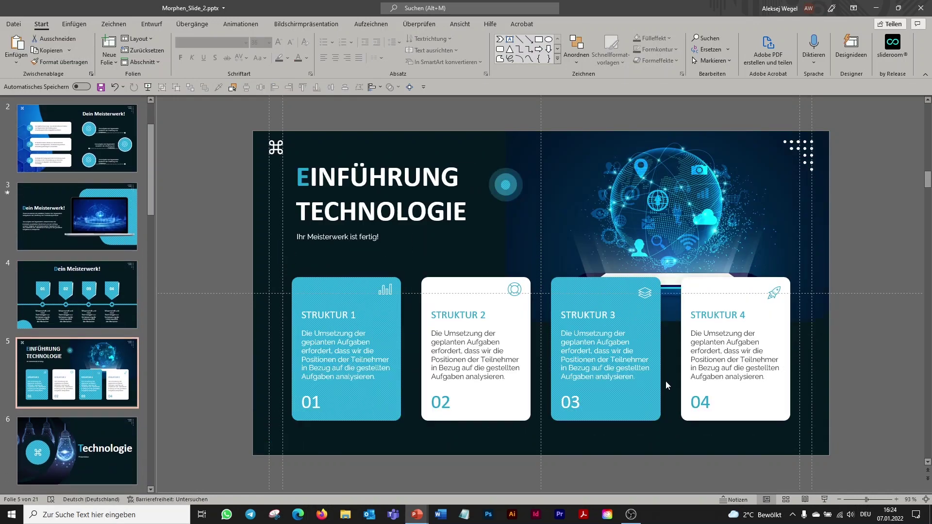
pyautogui.scroll(3, 88, 267)
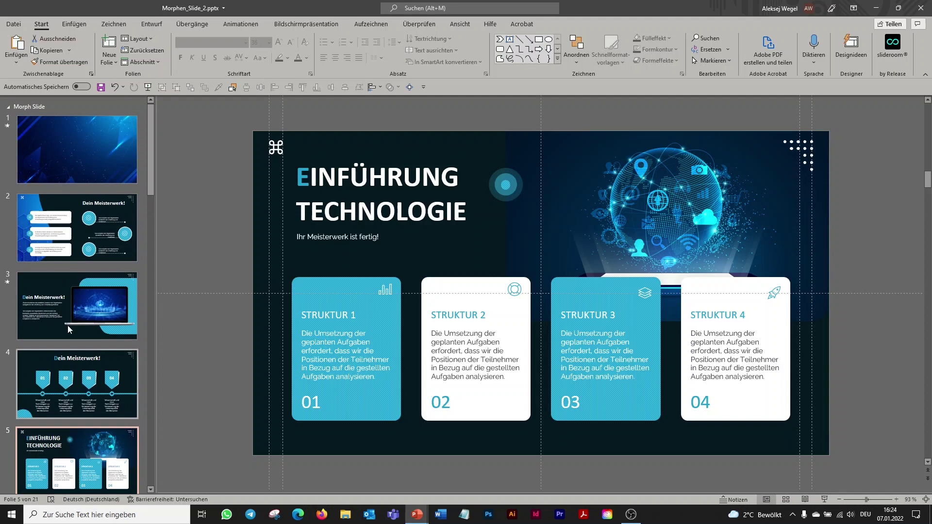
pyautogui.click(47, 259)
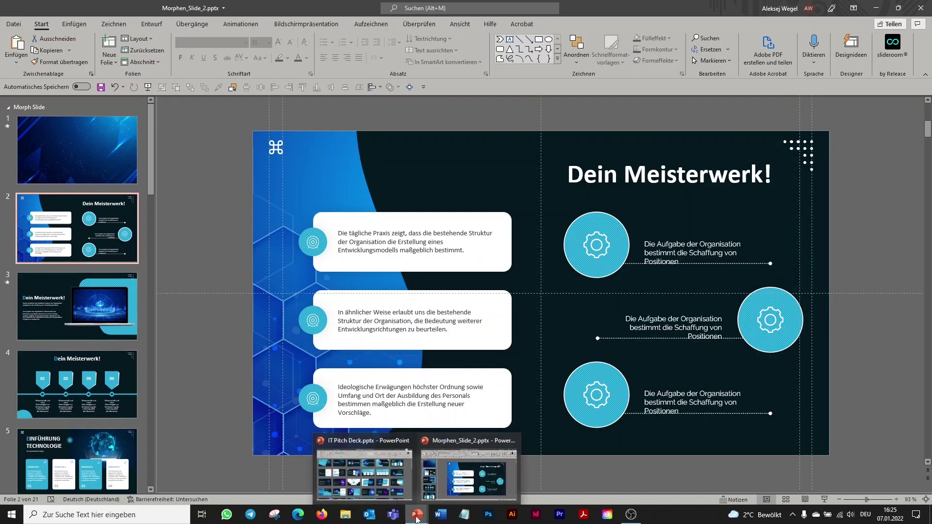
pyautogui.moveTo(416, 514)
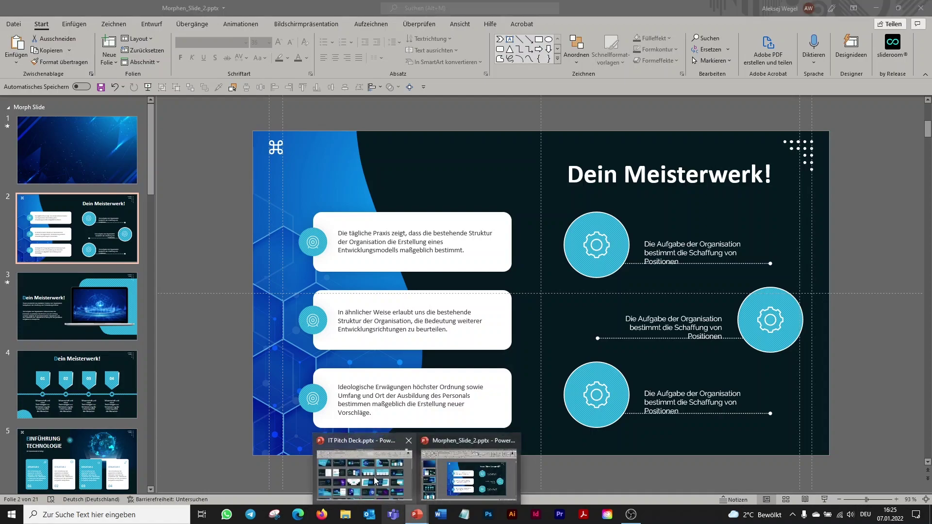
# Switch to the IT Pitch Deck presentation and open its slide 5.
pyautogui.click(372, 474)
pyautogui.scroll(-5, 685, 260)
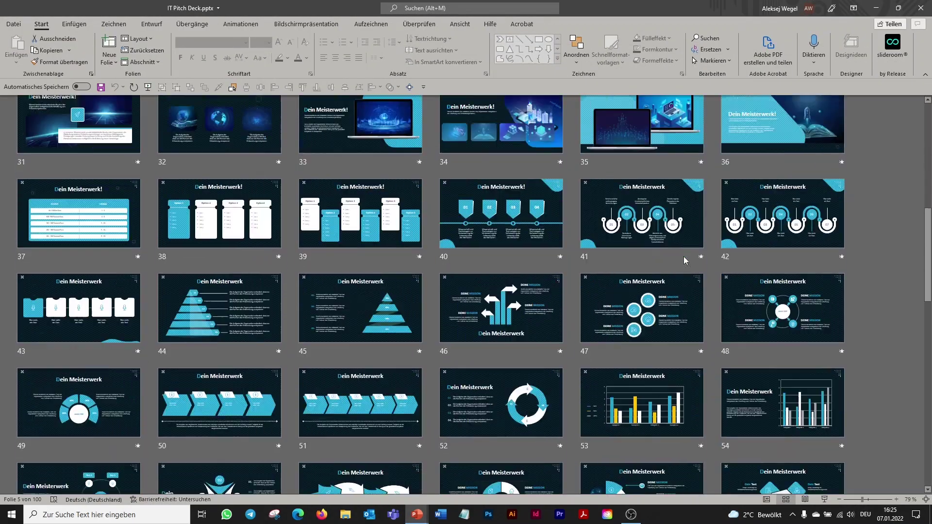
pyautogui.scroll(-5, 685, 260)
pyautogui.scroll(-3, 685, 260)
pyautogui.scroll(1, 684, 261)
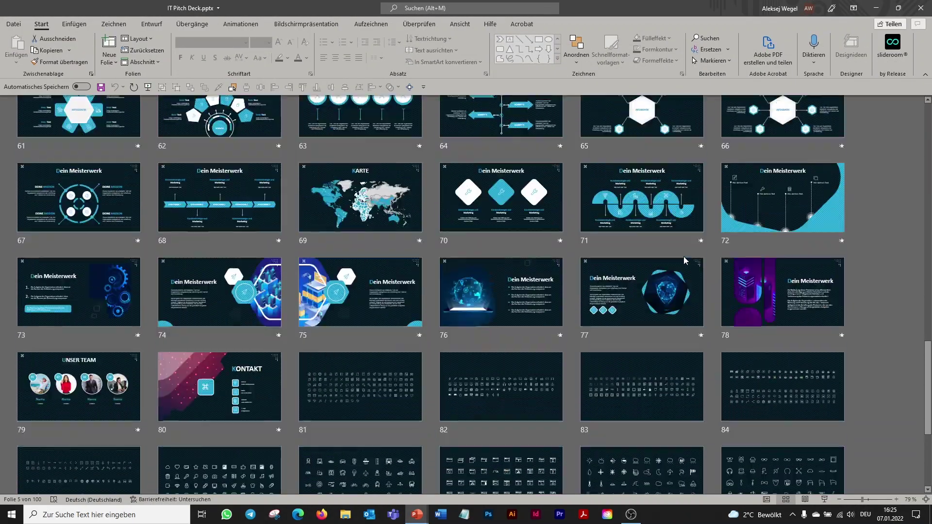
pyautogui.scroll(2, 684, 261)
pyautogui.scroll(5, 684, 261)
pyautogui.scroll(3, 684, 260)
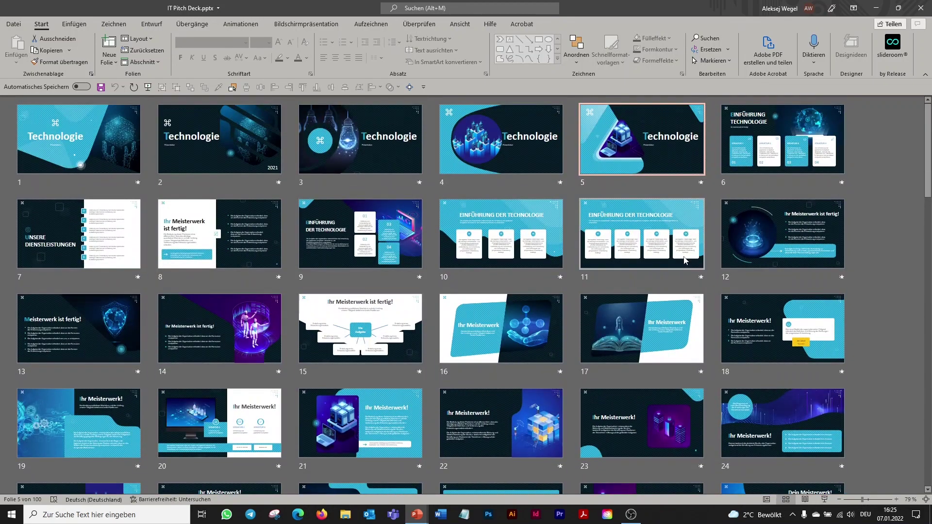
pyautogui.doubleClick(656, 141)
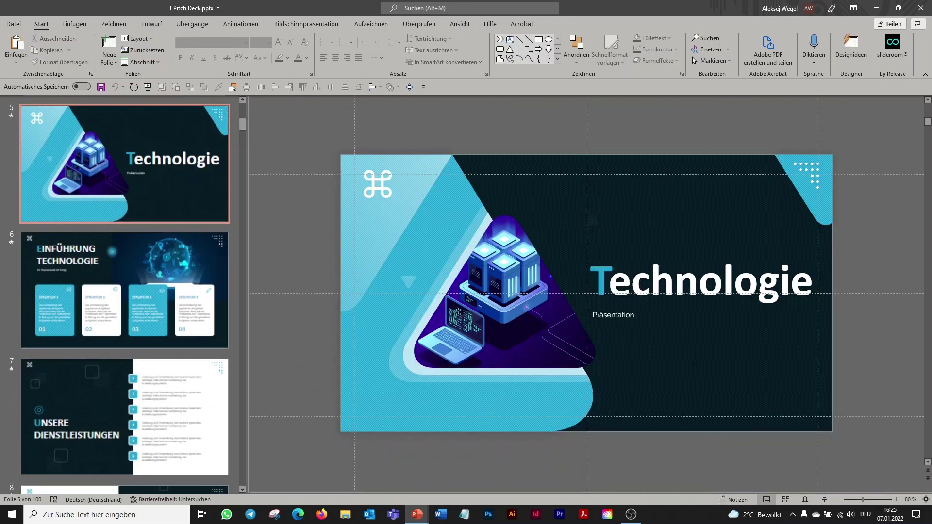
# Present slides 5 through 10 full screen, then end the show.
pyautogui.click(824, 500)
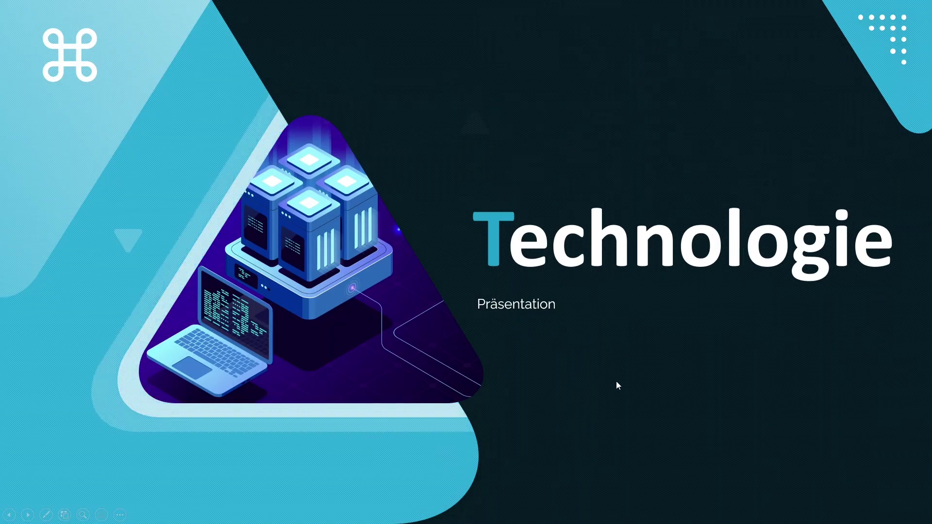
pyautogui.click(616, 382)
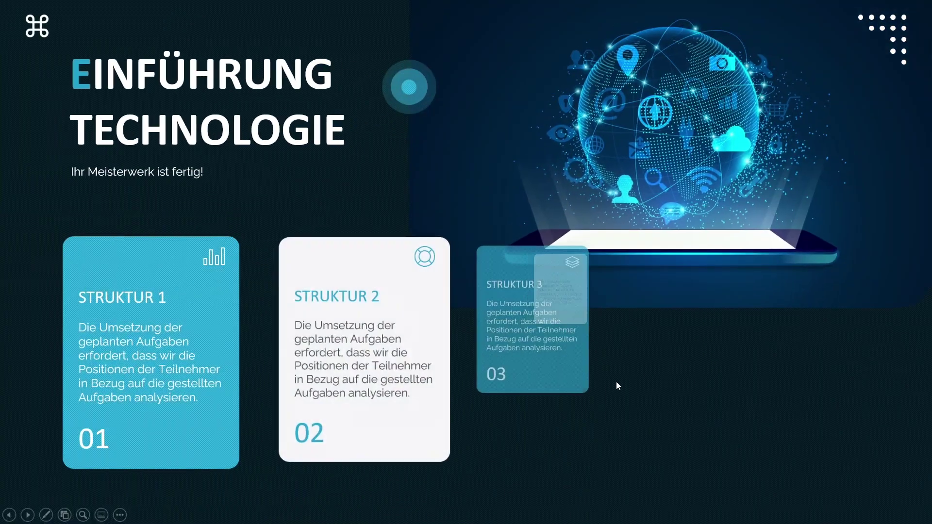
pyautogui.click(675, 416)
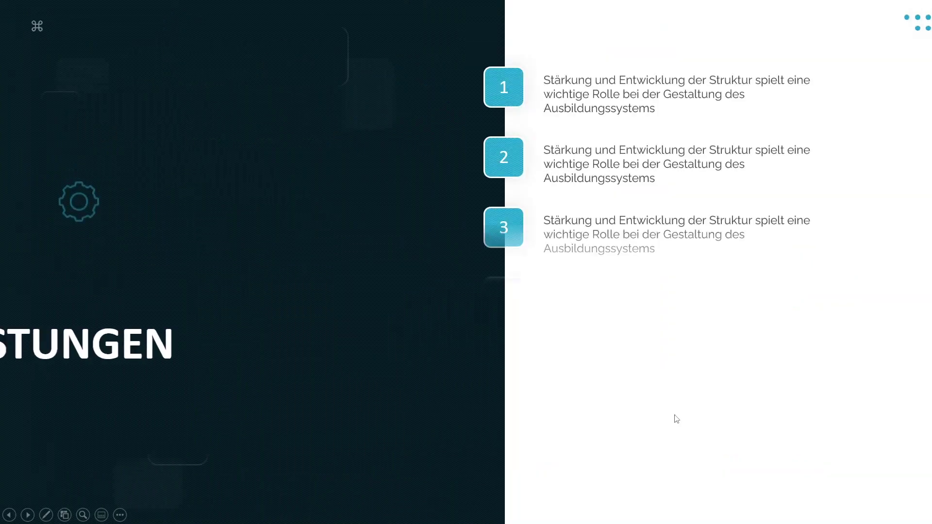
pyautogui.click(676, 418)
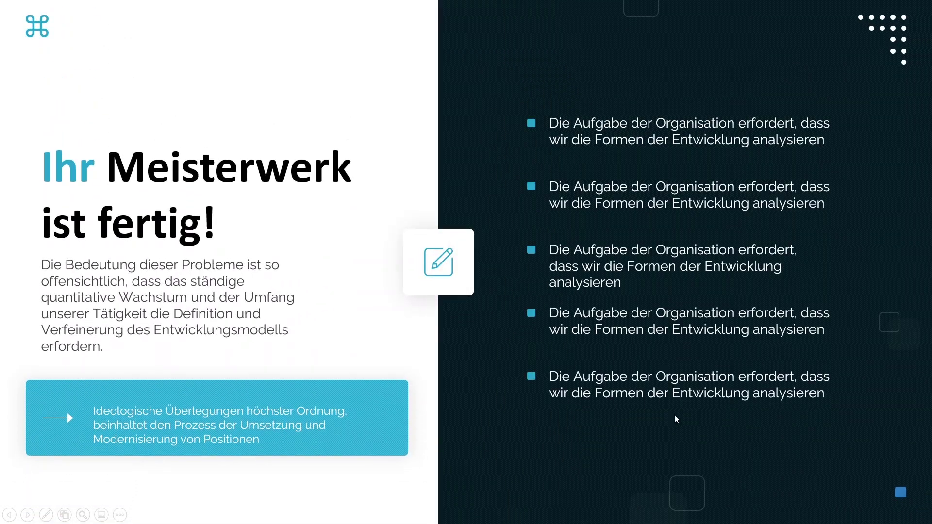
pyautogui.click(676, 418)
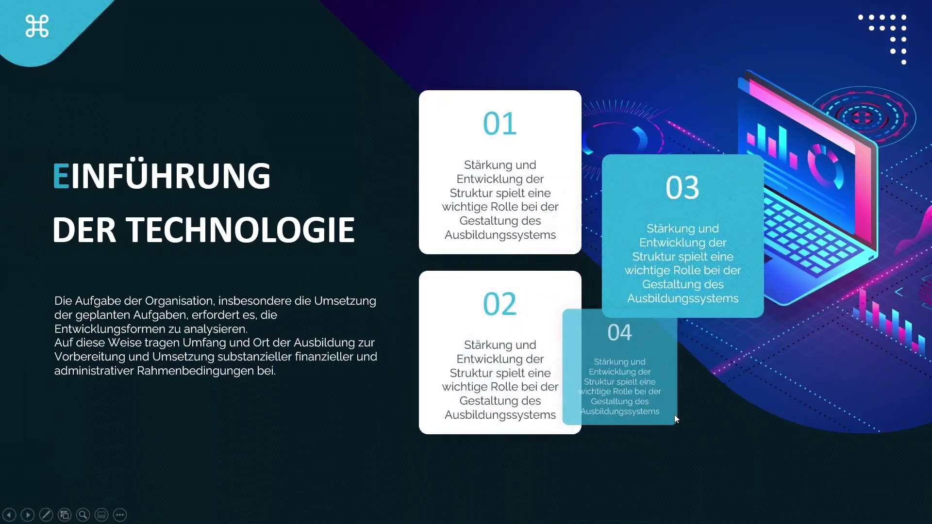
pyautogui.click(634, 422)
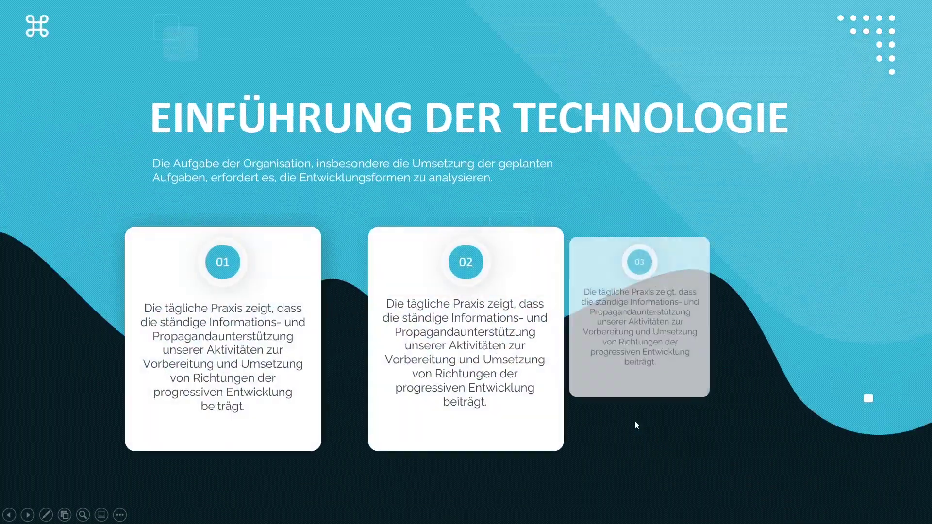
pyautogui.press('Escape')
# Switch back to Morphen_Slide_2 and select slide 1, undoing an accidental background move.
pyautogui.click(416, 515)
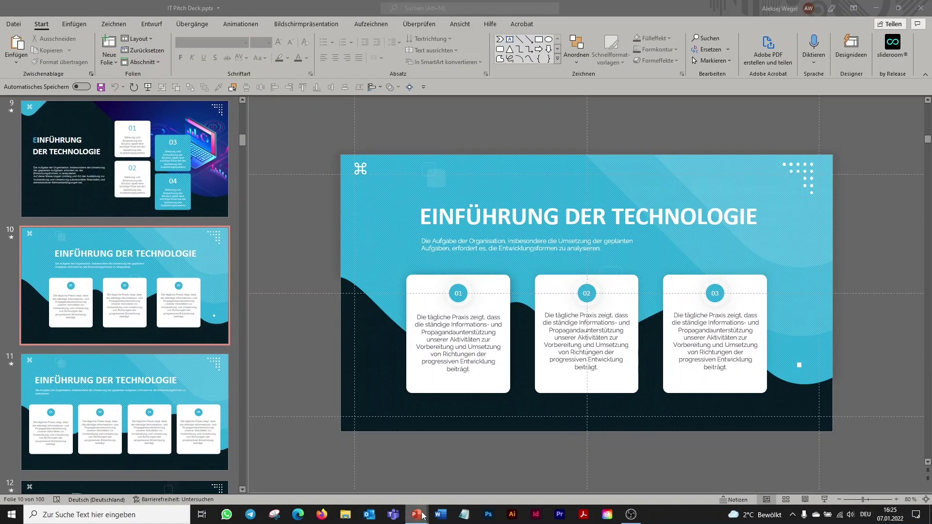
pyautogui.click(479, 482)
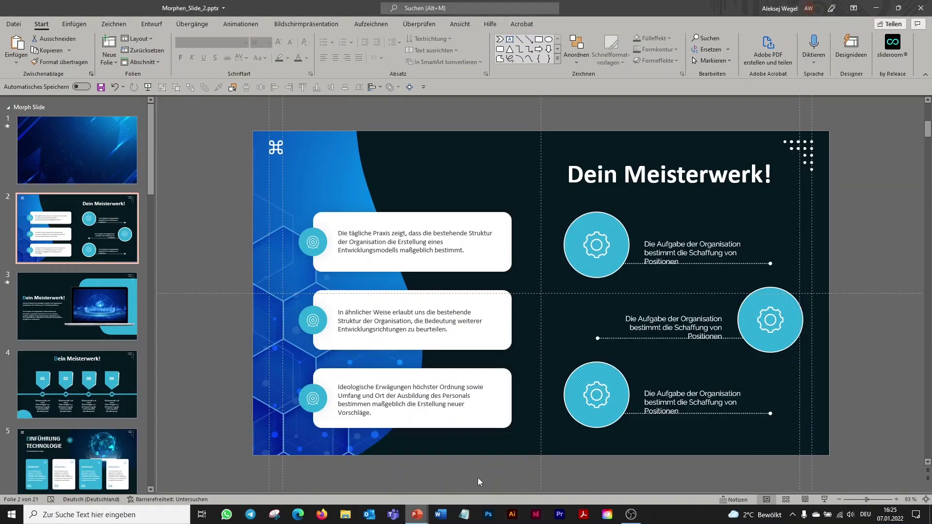
pyautogui.click(86, 163)
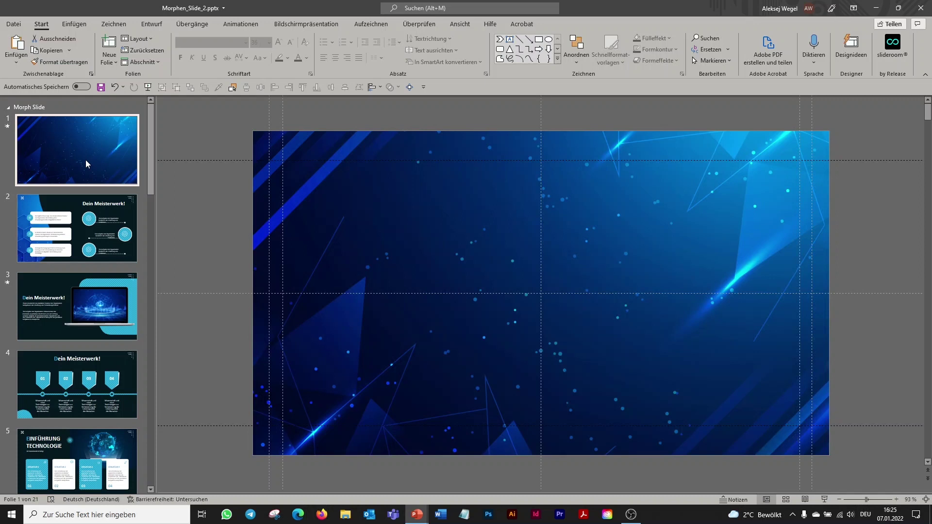
pyautogui.click(558, 316)
pyautogui.moveTo(499, 318); pyautogui.dragTo(585, 331)
pyautogui.click(116, 89)
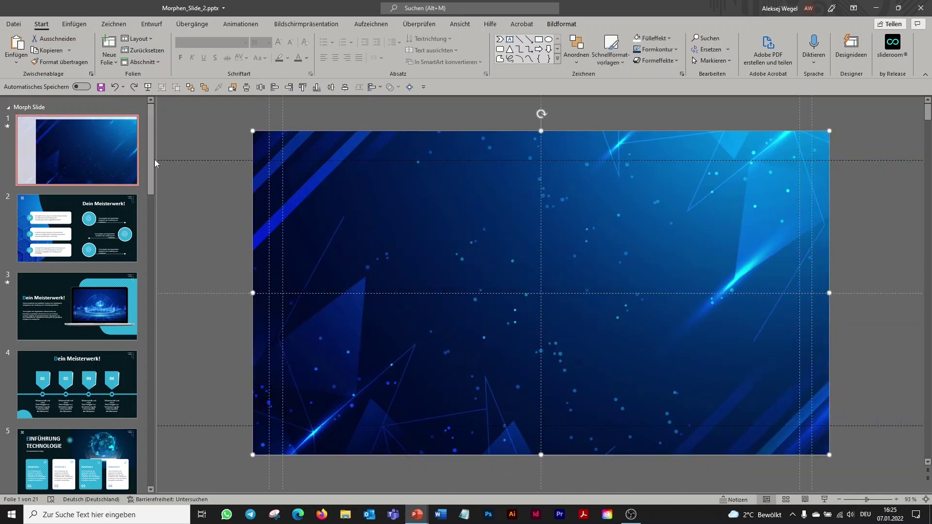
pyautogui.click(195, 241)
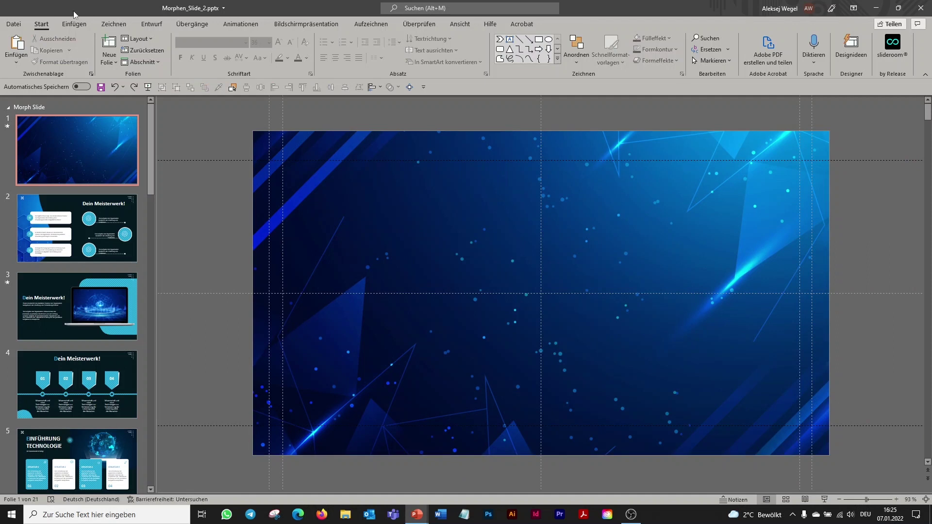
# Insert Folienzoom thumbnails for slides 2 through 7 onto slide 1.
pyautogui.click(76, 25)
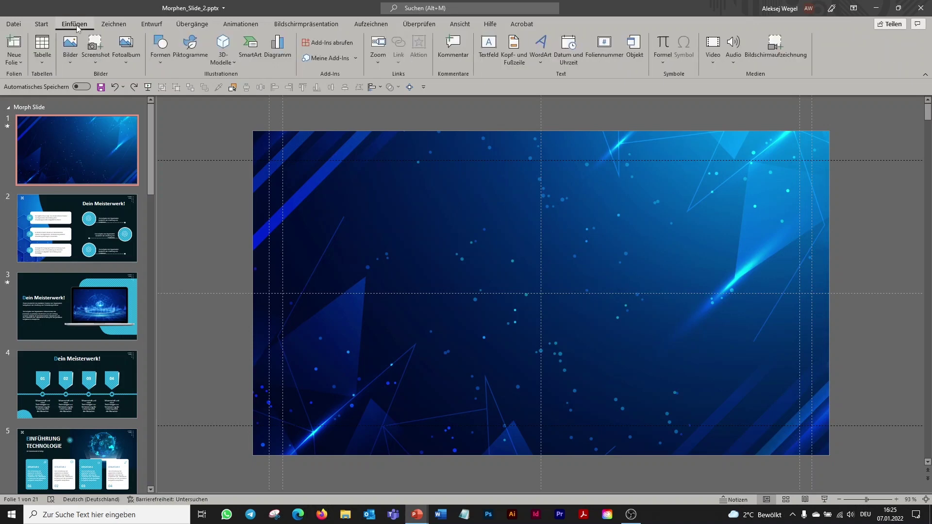
pyautogui.click(379, 64)
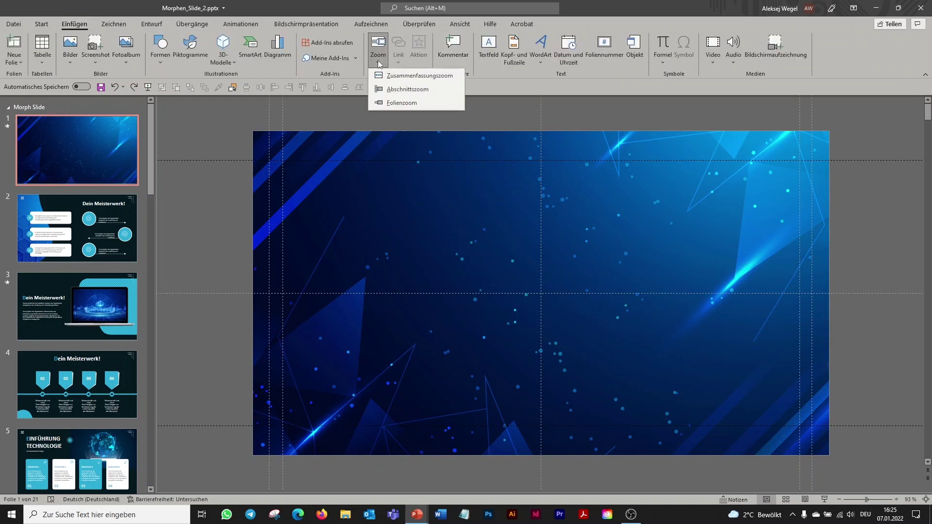
pyautogui.click(402, 102)
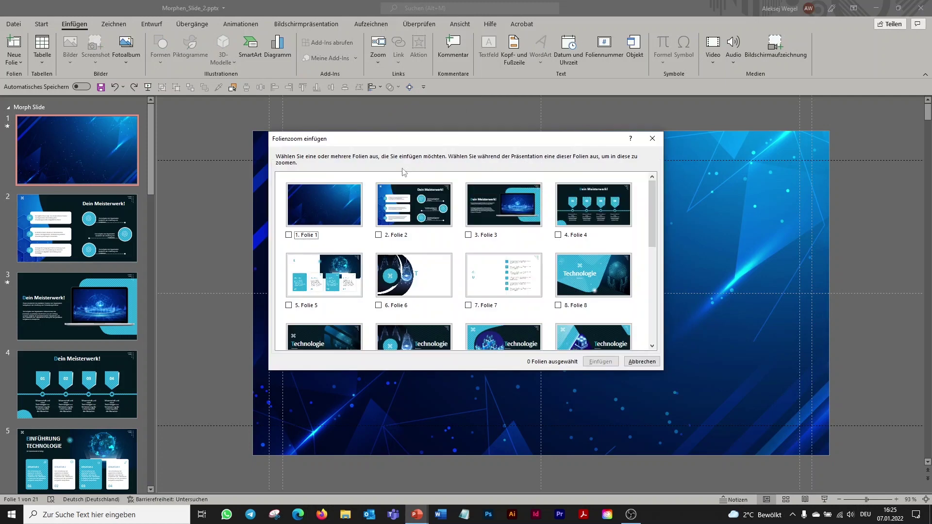
pyautogui.click(408, 202)
pyautogui.click(537, 217)
pyautogui.click(576, 209)
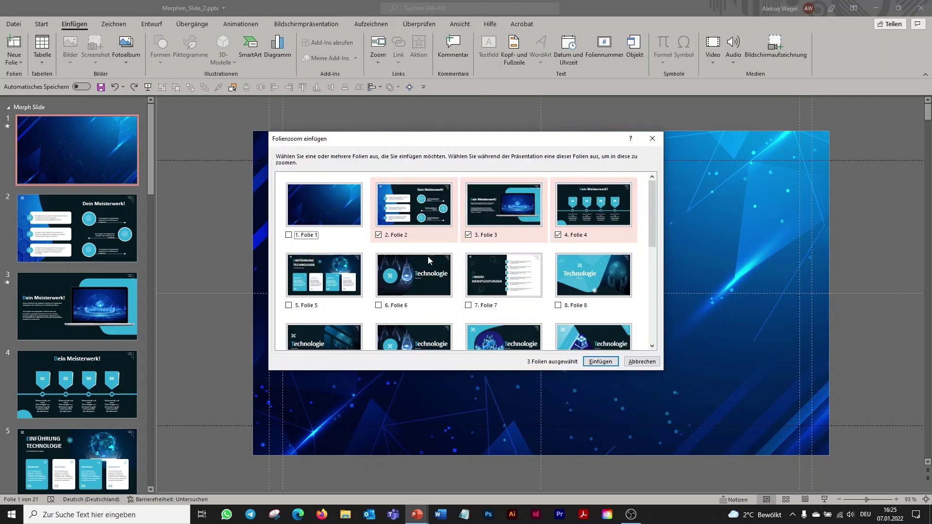
pyautogui.click(345, 274)
pyautogui.click(409, 283)
pyautogui.click(490, 277)
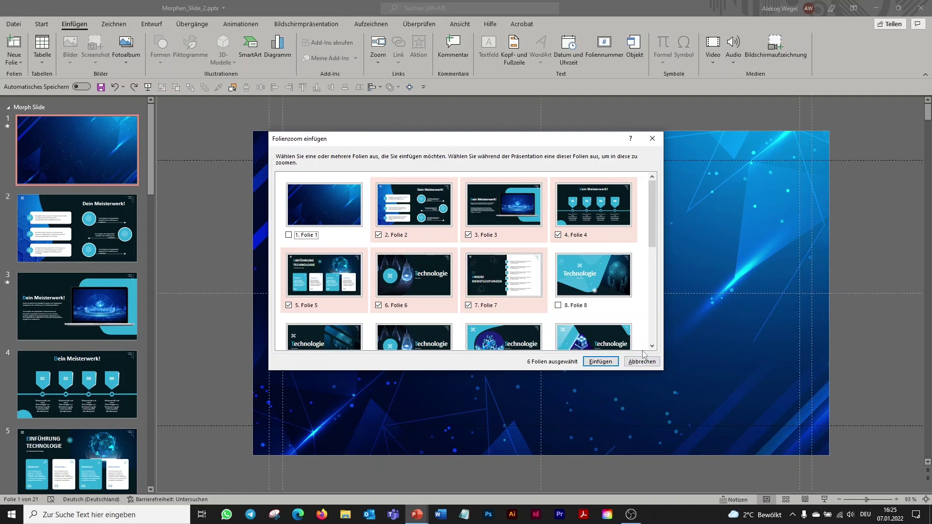
pyautogui.click(600, 362)
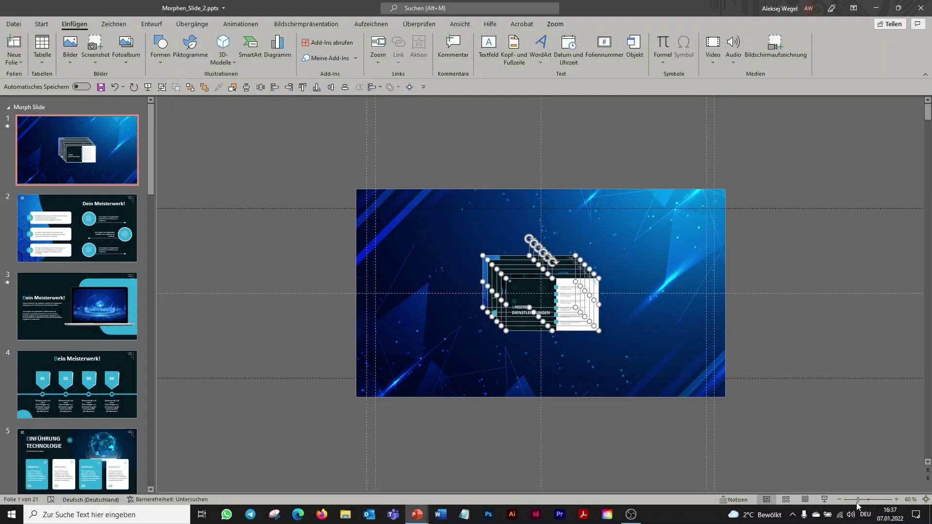
pyautogui.moveTo(858, 506); pyautogui.dragTo(856, 506)
pyautogui.click(781, 354)
# Move the slide 5–7 zooms off the slide and spread the slide 2–4 zooms across it.
pyautogui.moveTo(526, 306); pyautogui.dragTo(856, 298)
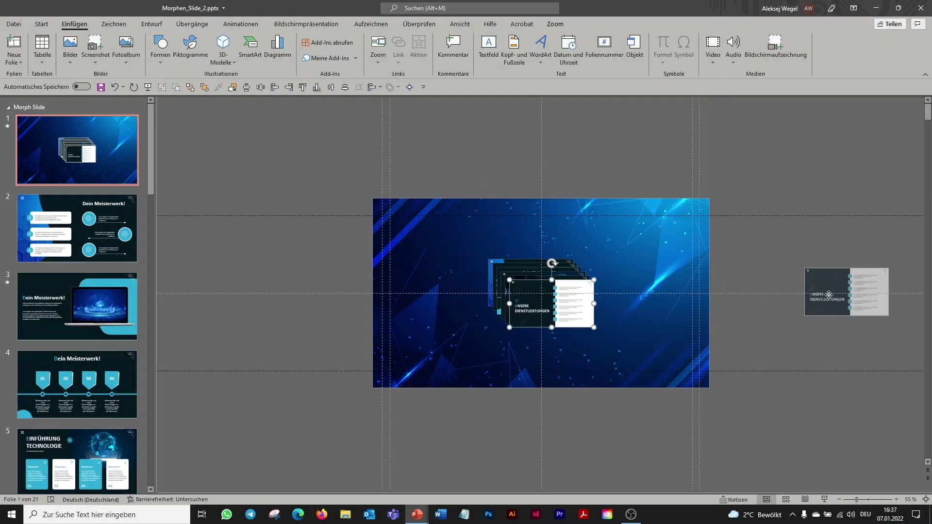
pyautogui.moveTo(568, 296)
pyautogui.mouseDown()
pyautogui.moveTo(686, 308)
pyautogui.moveTo(831, 297)
pyautogui.mouseUp()
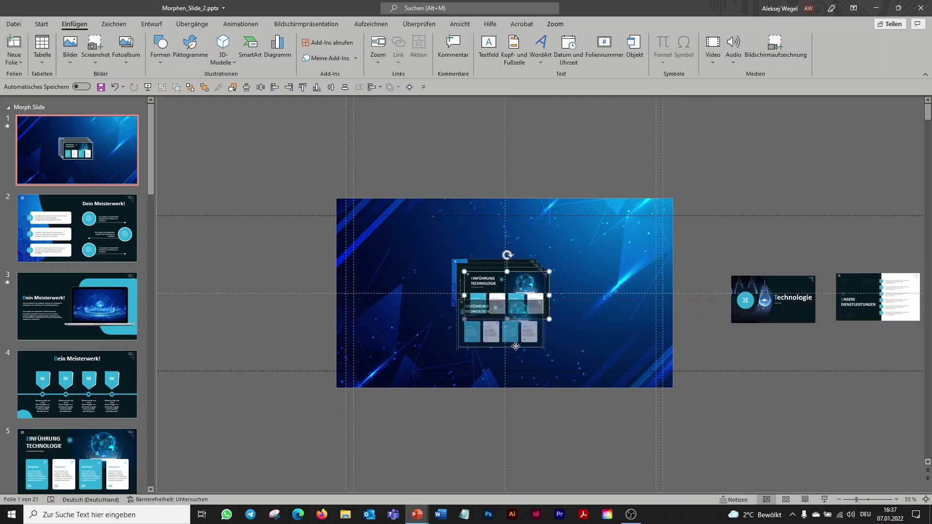
pyautogui.moveTo(505, 291); pyautogui.dragTo(732, 350)
pyautogui.moveTo(517, 286); pyautogui.dragTo(629, 290)
pyautogui.click(540, 301)
pyautogui.moveTo(540, 301); pyautogui.dragTo(565, 320)
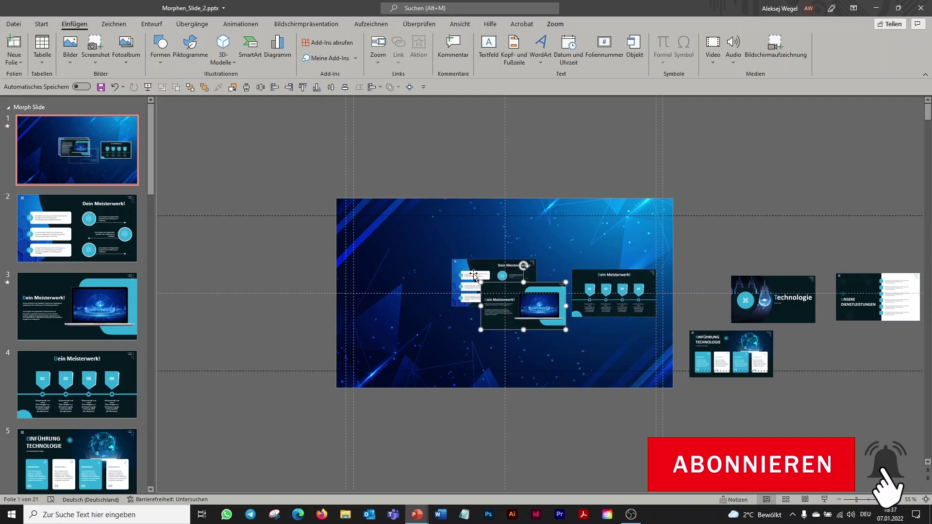
pyautogui.moveTo(472, 274); pyautogui.dragTo(374, 284)
pyautogui.moveTo(517, 304); pyautogui.dragTo(498, 291)
pyautogui.moveTo(272, 233); pyautogui.dragTo(923, 406)
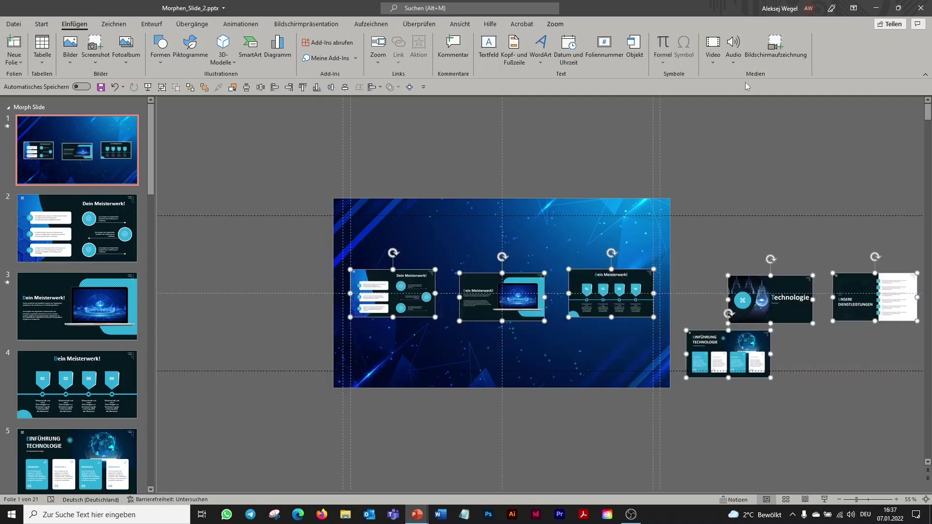
# Set the zooms to 5 cm high, nudge the third one, and select all three.
pyautogui.click(556, 24)
pyautogui.click(896, 40)
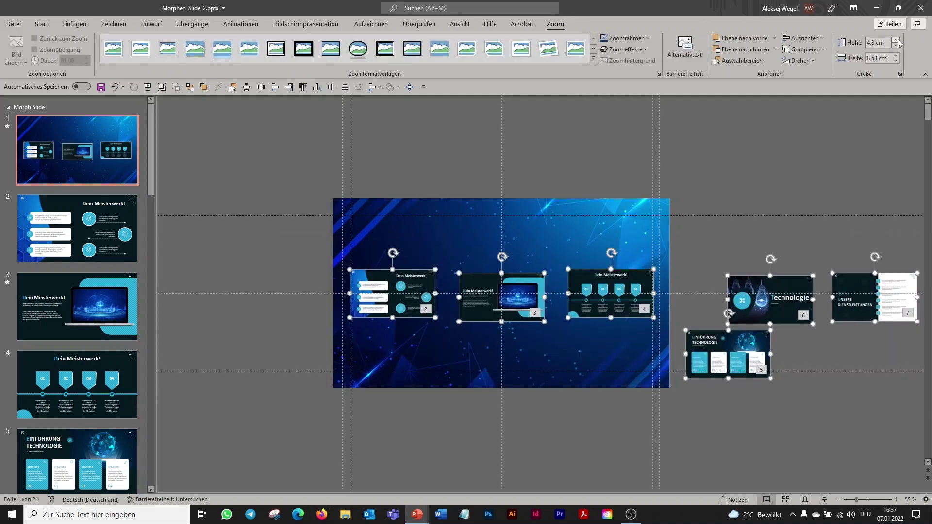
pyautogui.click(646, 292)
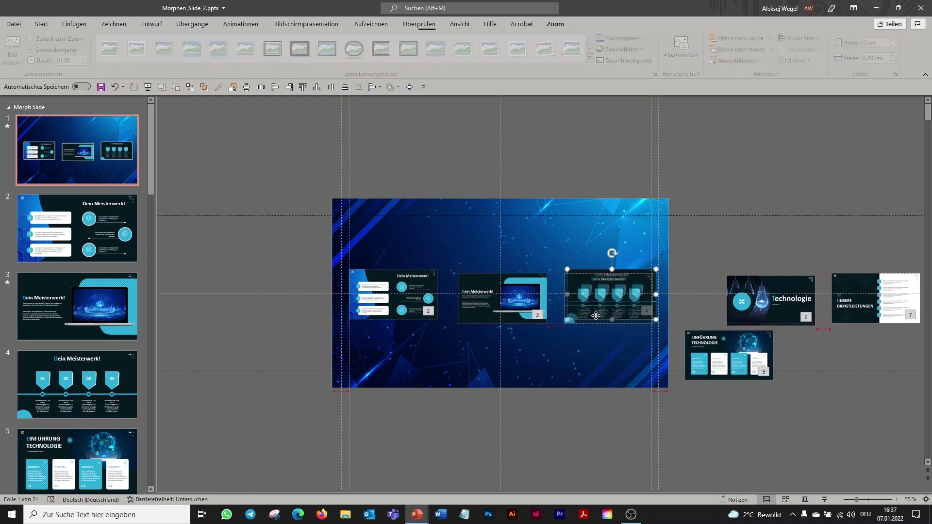
pyautogui.moveTo(645, 293); pyautogui.dragTo(641, 297)
pyautogui.click(253, 264)
pyautogui.moveTo(253, 249); pyautogui.dragTo(662, 354)
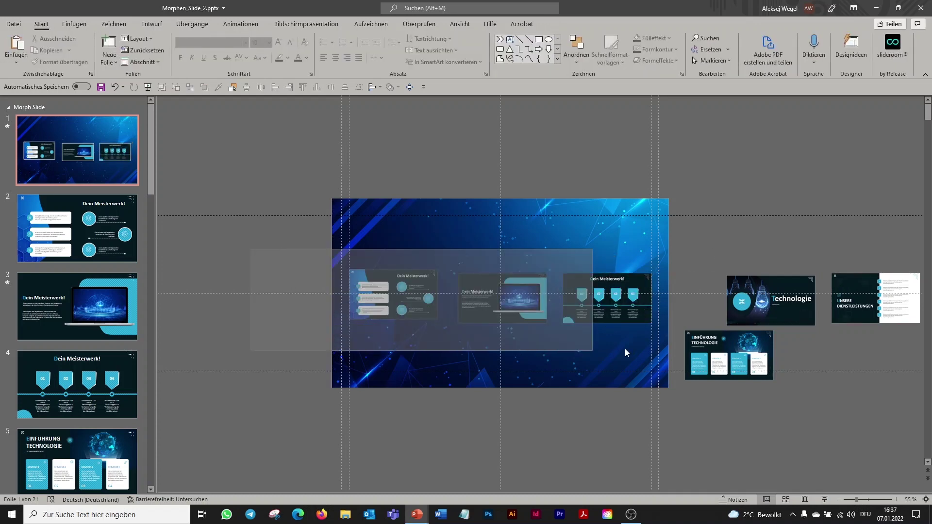
# Top-align the slide 2–4 zooms and distribute them evenly across the slide.
pyautogui.click(304, 88)
pyautogui.click(259, 89)
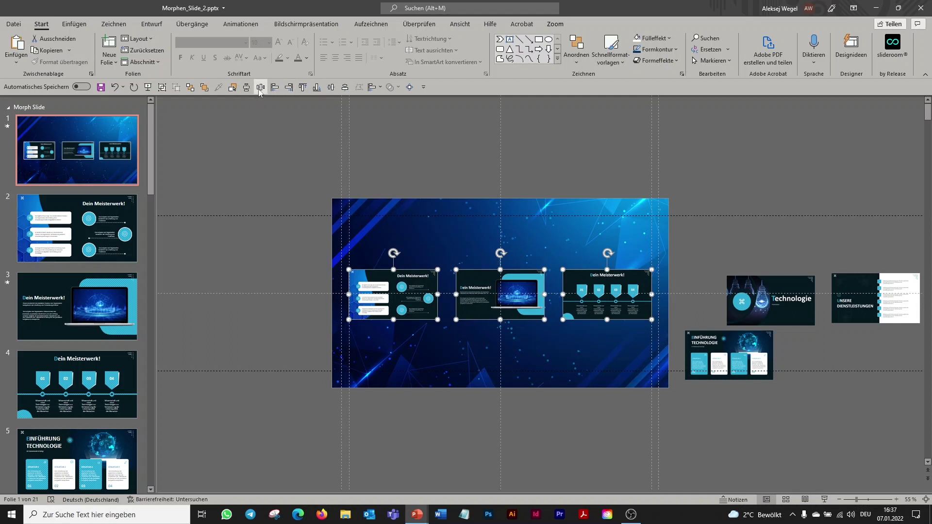
pyautogui.click(377, 168)
# Top-align and evenly space the slide 5–7 zooms, placing them off-slide to the right of the row.
pyautogui.moveTo(721, 358); pyautogui.dragTo(385, 353)
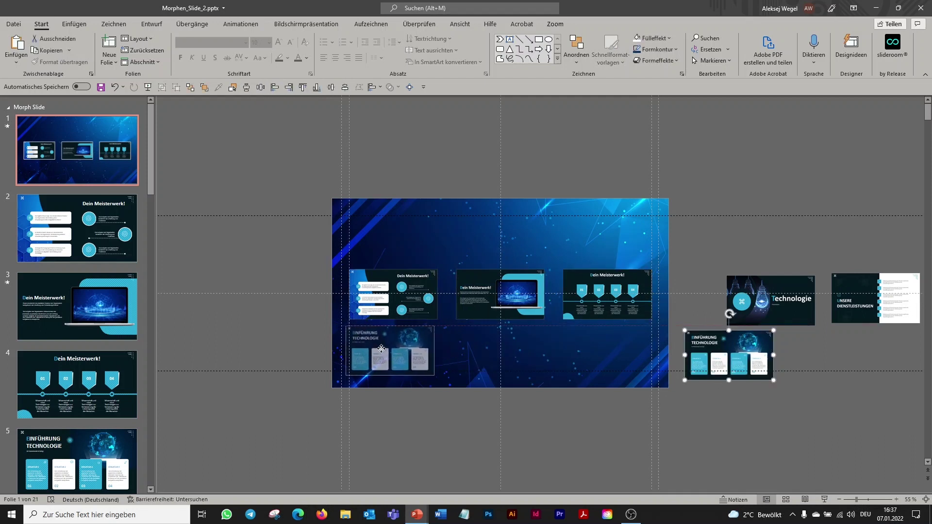
pyautogui.moveTo(728, 291); pyautogui.dragTo(472, 340)
pyautogui.moveTo(839, 298); pyautogui.dragTo(571, 350)
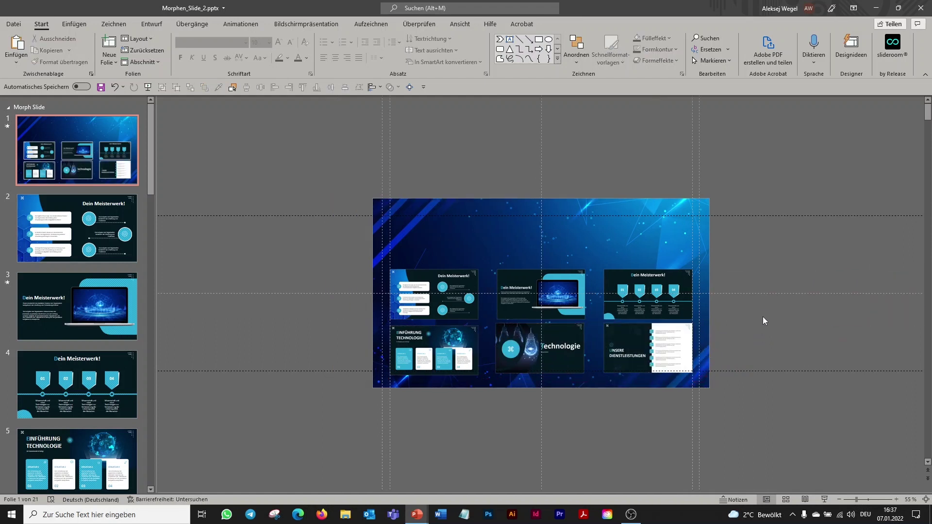
pyautogui.moveTo(762, 313); pyautogui.dragTo(345, 391)
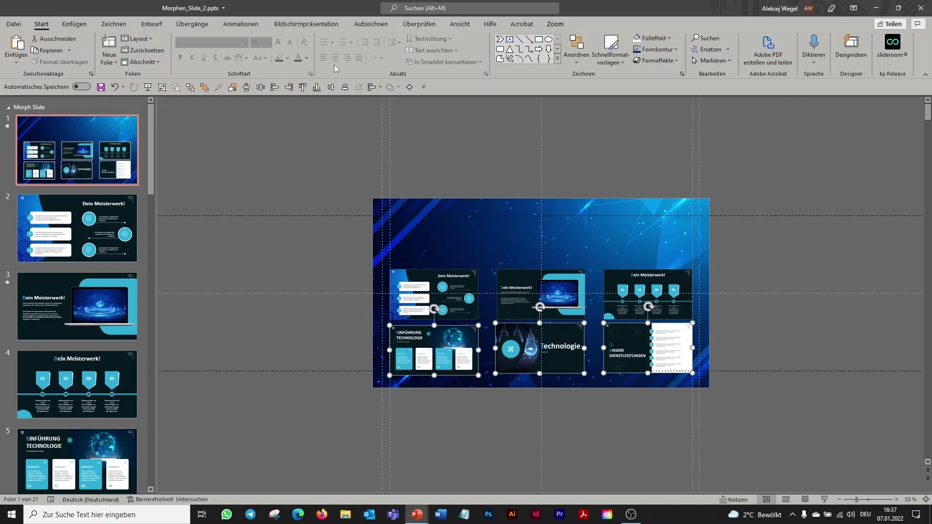
pyautogui.click(302, 87)
pyautogui.click(260, 88)
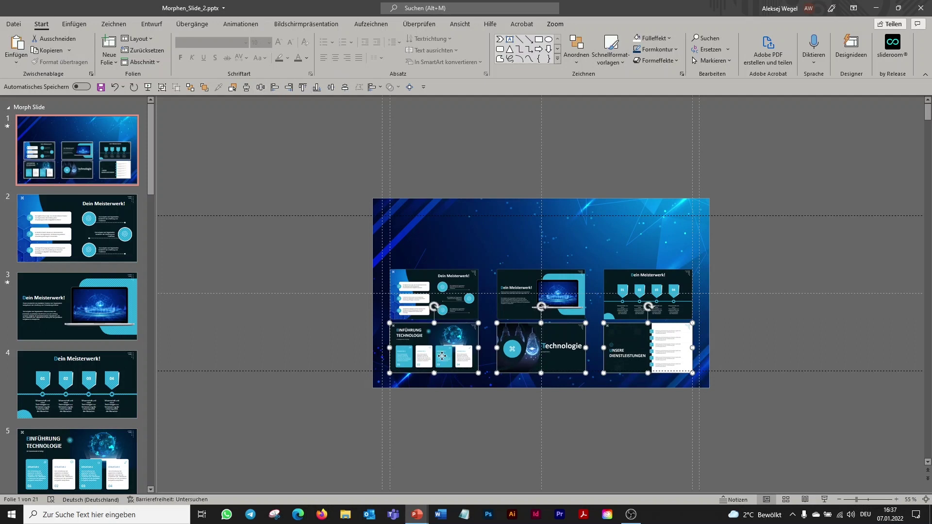
pyautogui.moveTo(413, 336); pyautogui.dragTo(737, 285)
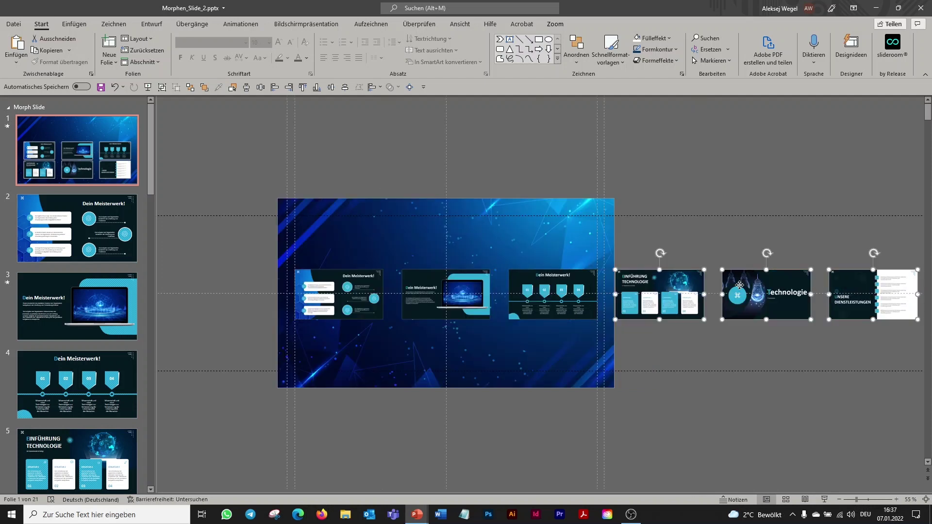
pyautogui.click(721, 379)
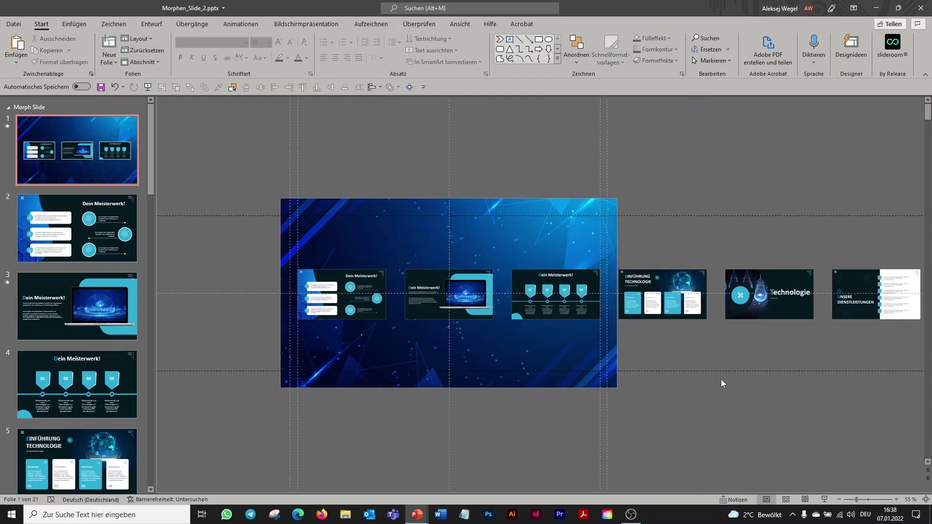
pyautogui.click(854, 497)
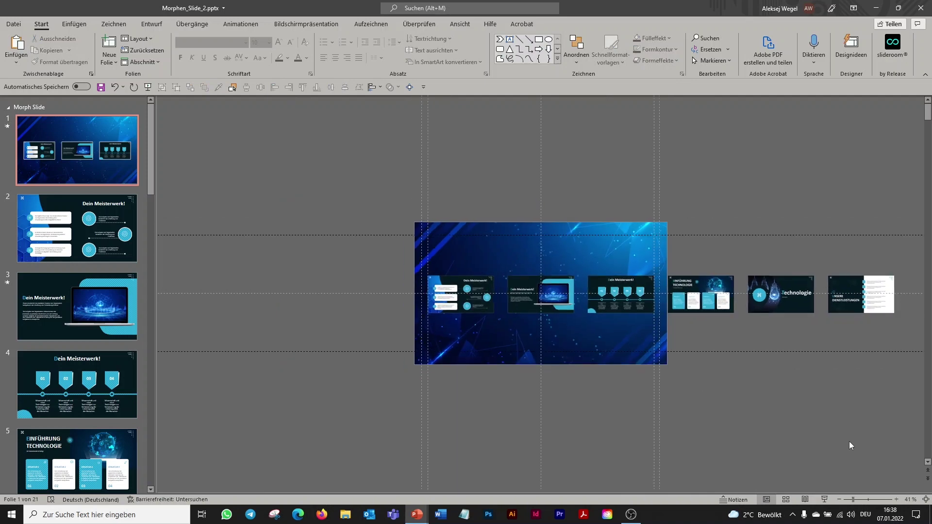
pyautogui.click(452, 280)
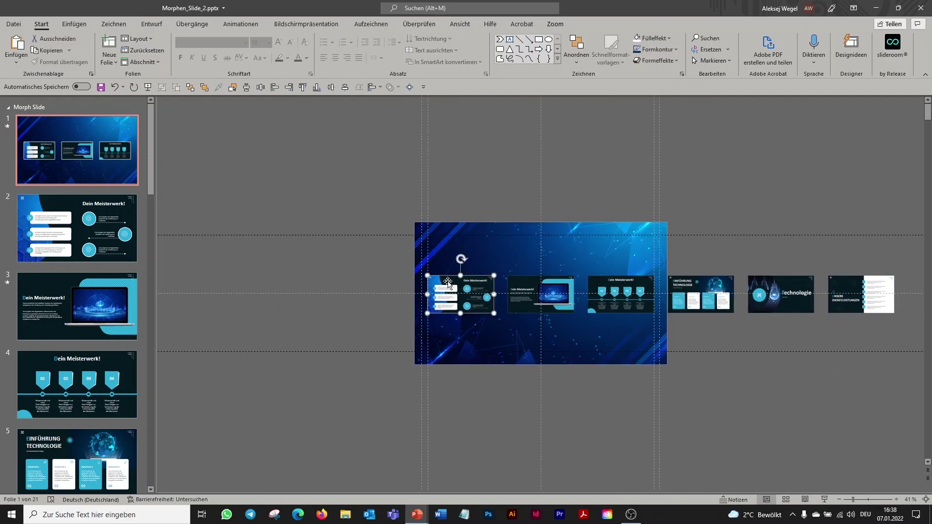
# Turn on Zurück zum Zoom for the slide 2, 3 and 4 zooms.
pyautogui.click(557, 24)
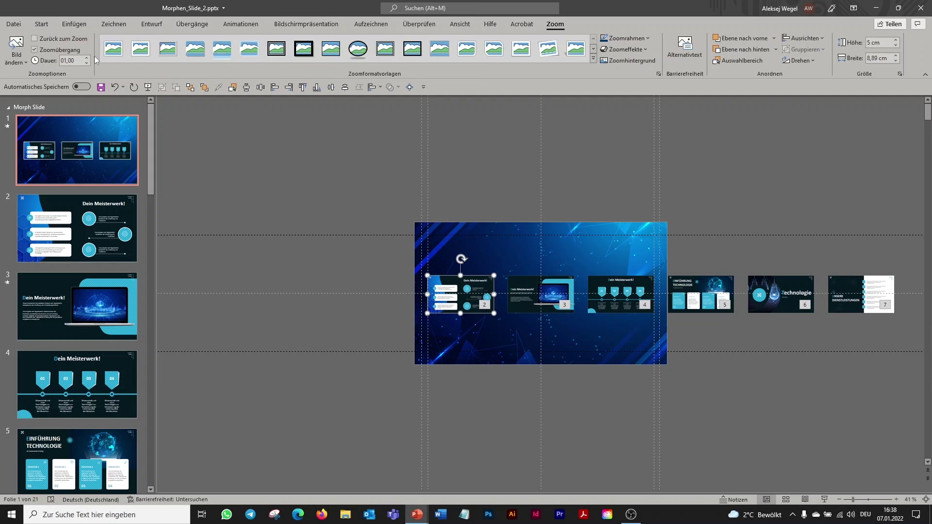
pyautogui.click(35, 39)
pyautogui.click(538, 297)
pyautogui.click(34, 38)
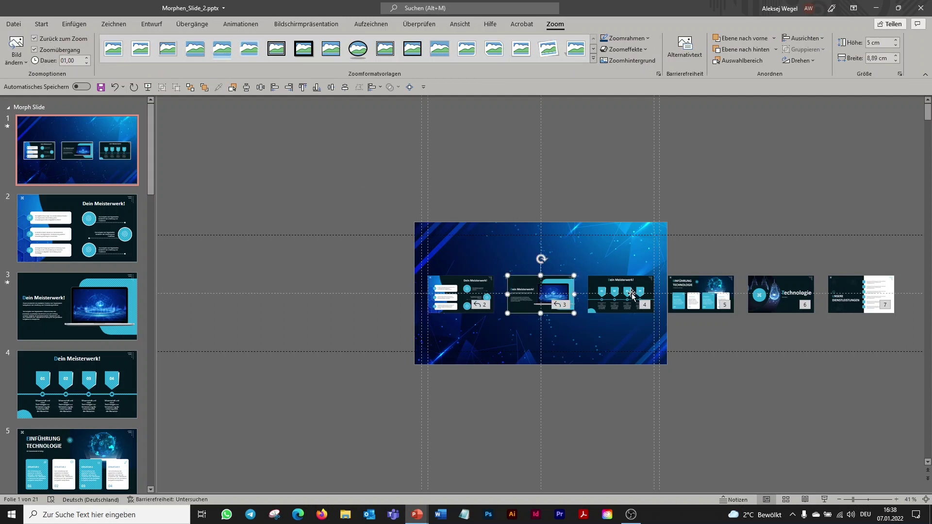
pyautogui.click(626, 291)
pyautogui.click(34, 39)
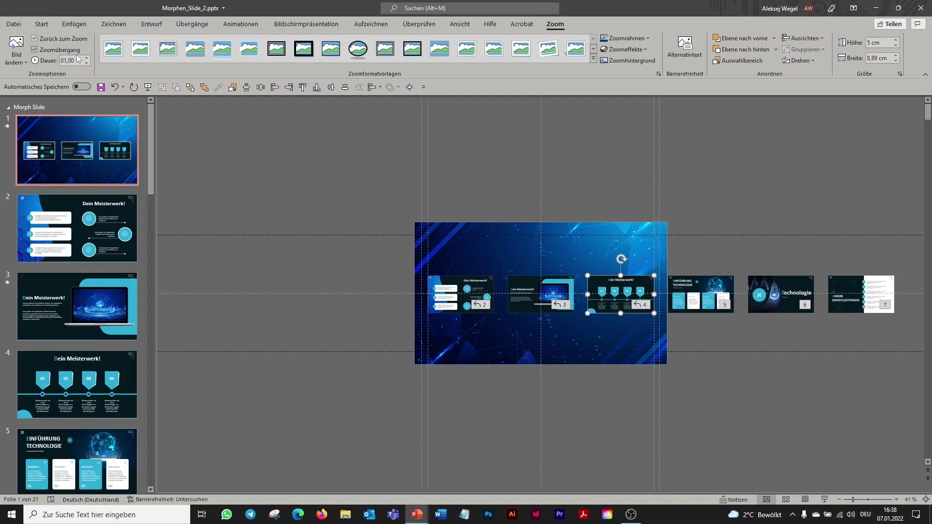
# Turn on Zurück zum Zoom for the slide 5, 6 and 7 zooms, then marquee-select all six.
pyautogui.click(682, 284)
pyautogui.click(34, 39)
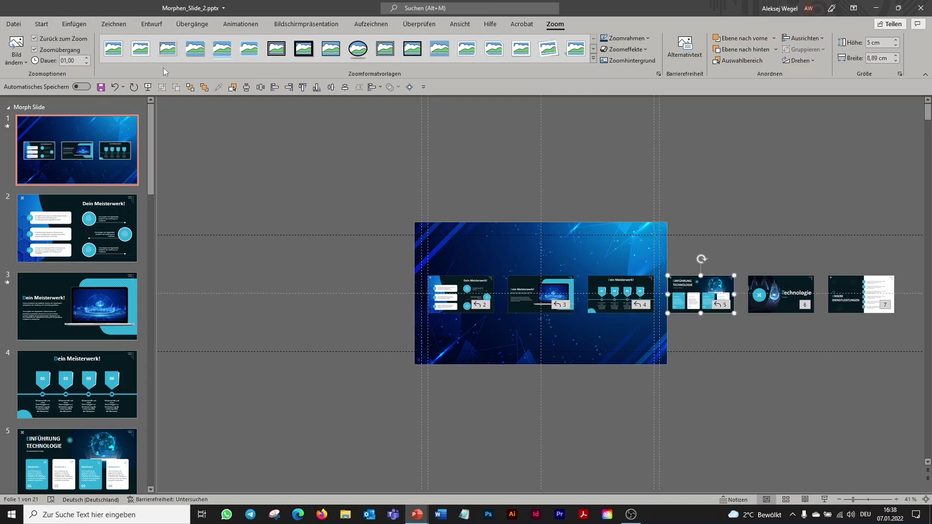
pyautogui.click(780, 294)
pyautogui.click(35, 38)
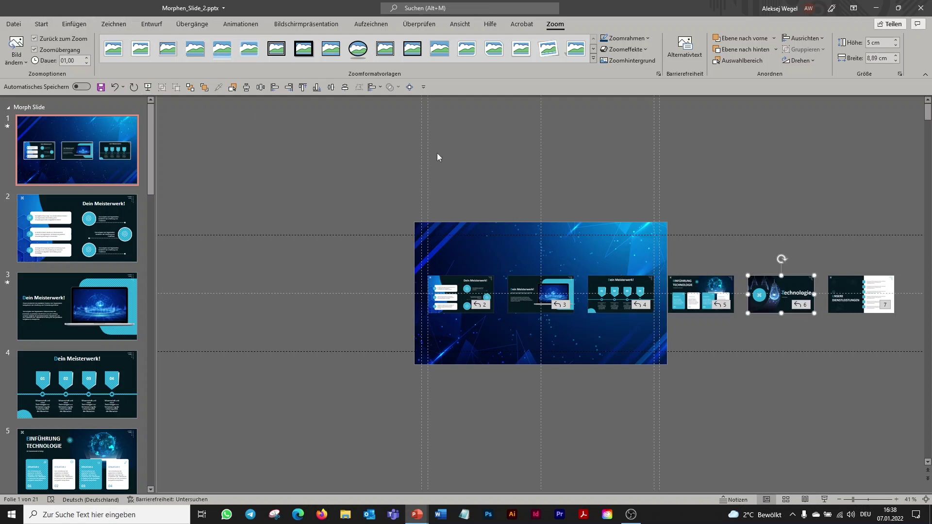
pyautogui.click(843, 286)
pyautogui.click(34, 39)
pyautogui.click(373, 278)
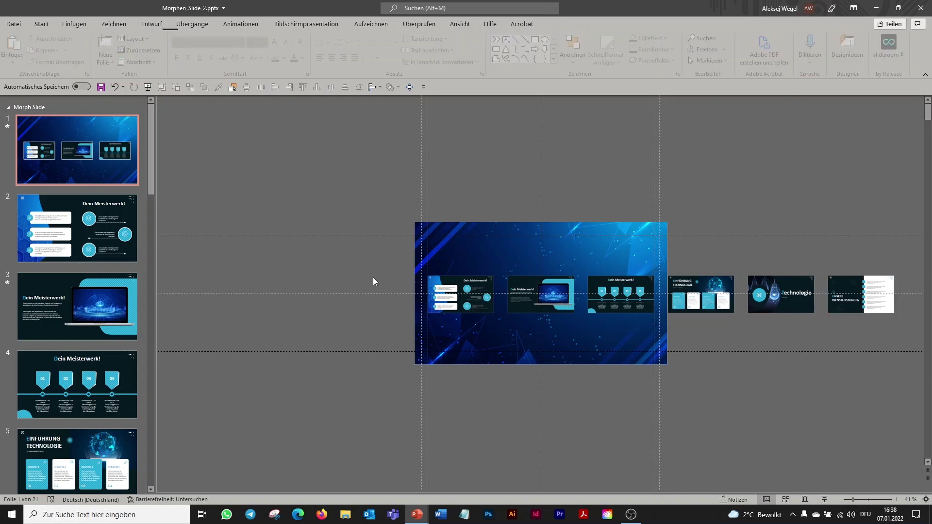
pyautogui.moveTo(364, 254); pyautogui.dragTo(910, 338)
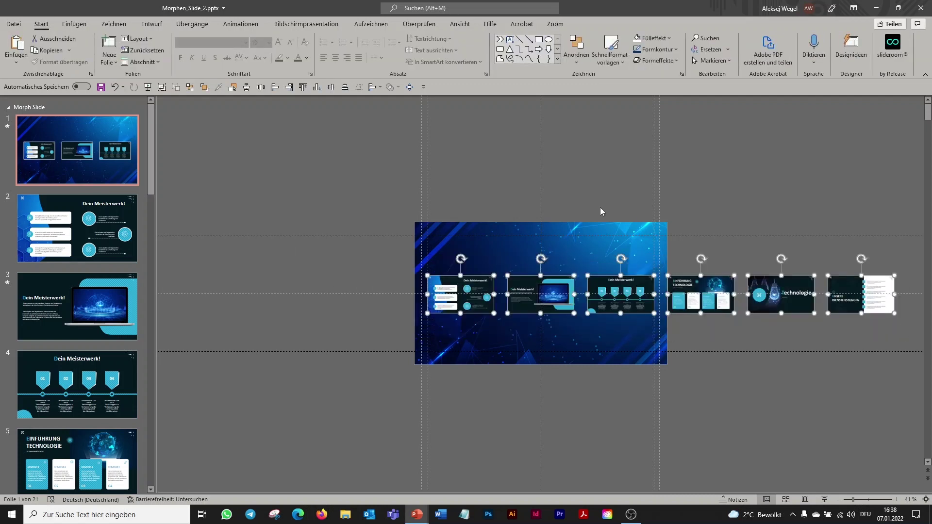
# Group the six selected slide zooms into one row and nudge it slightly right.
pyautogui.rightClick(465, 283)
pyautogui.moveTo(499, 351)
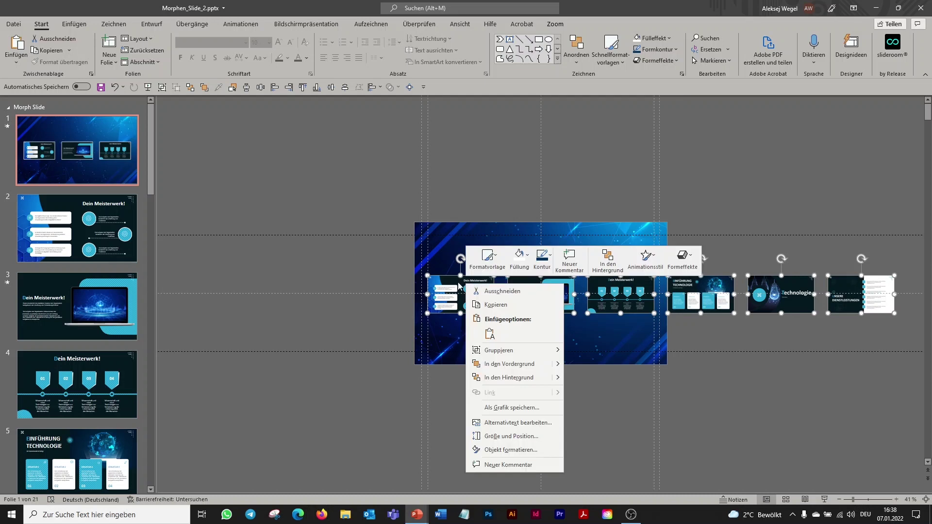
pyautogui.click(588, 352)
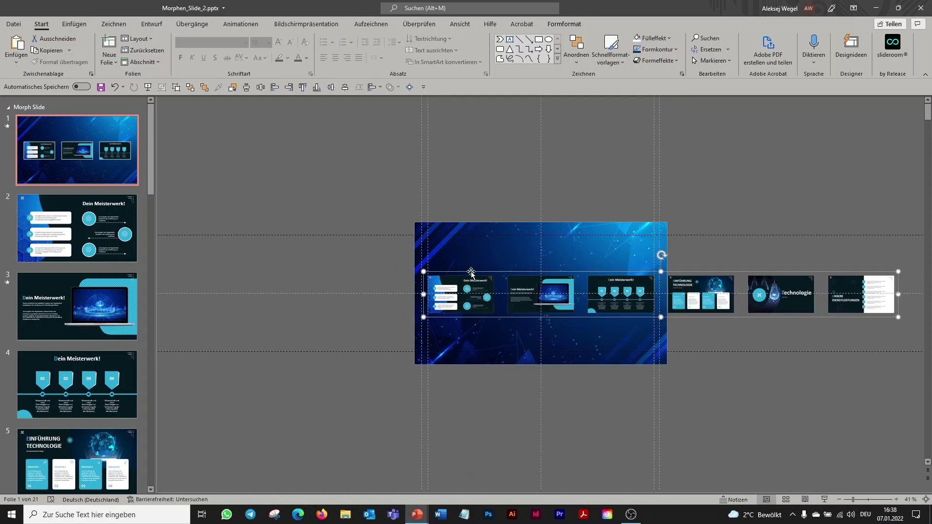
pyautogui.press('Right')
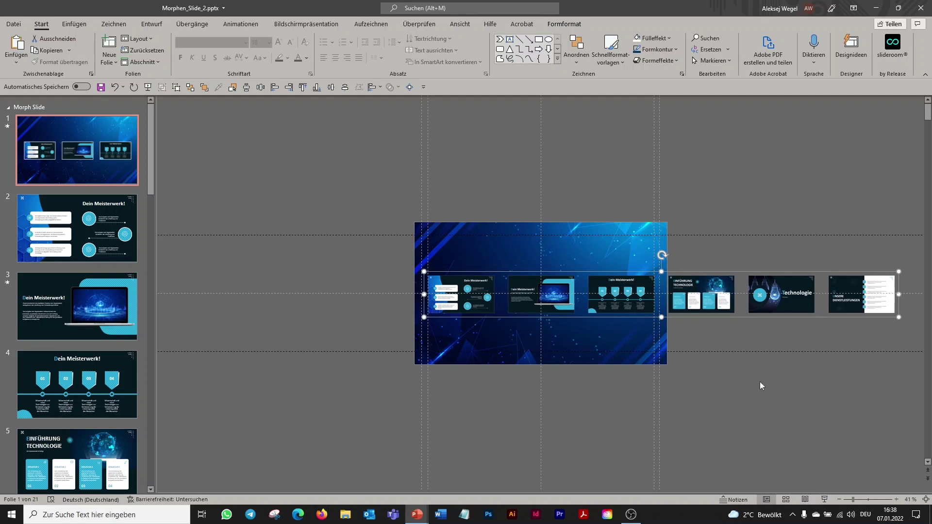
pyautogui.click(760, 386)
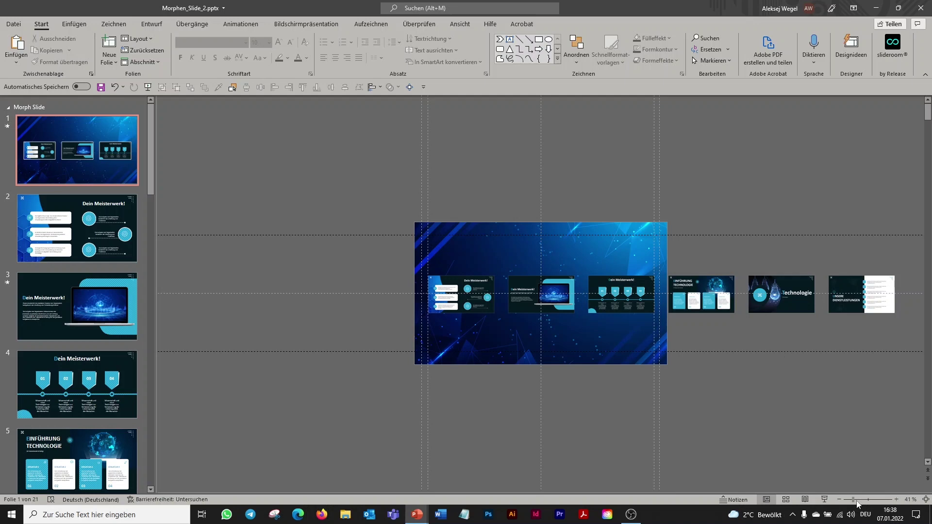
pyautogui.moveTo(856, 501); pyautogui.dragTo(859, 500)
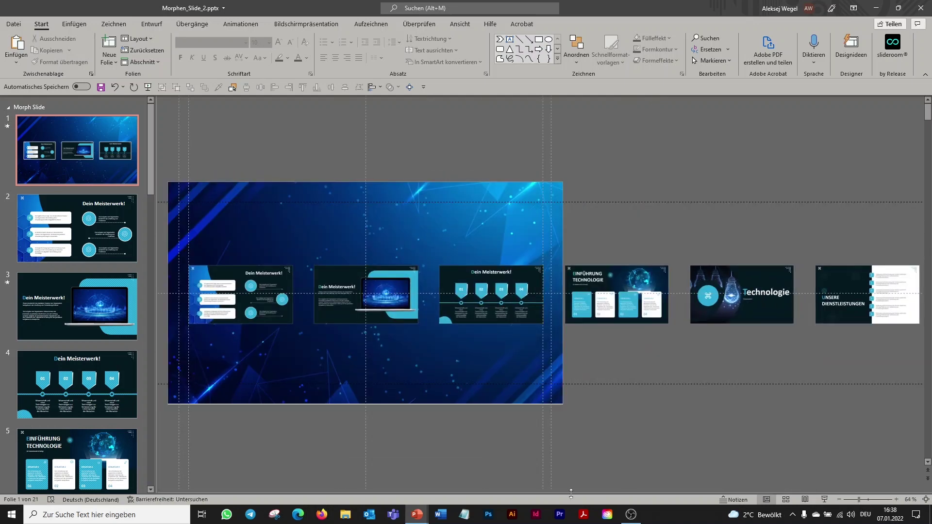
# Slide the zoom group right until its first thumbnail sits at the slide centre.
pyautogui.click(63, 147)
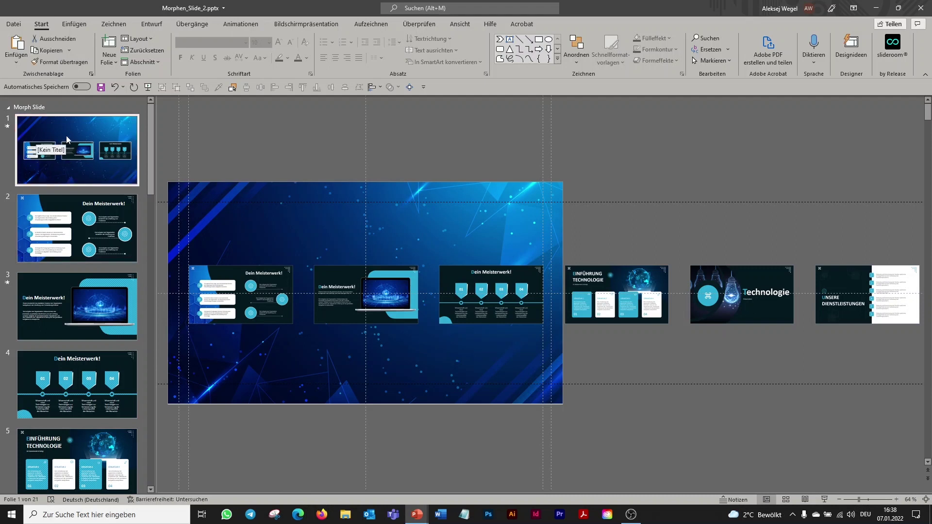
pyautogui.rightClick(67, 137)
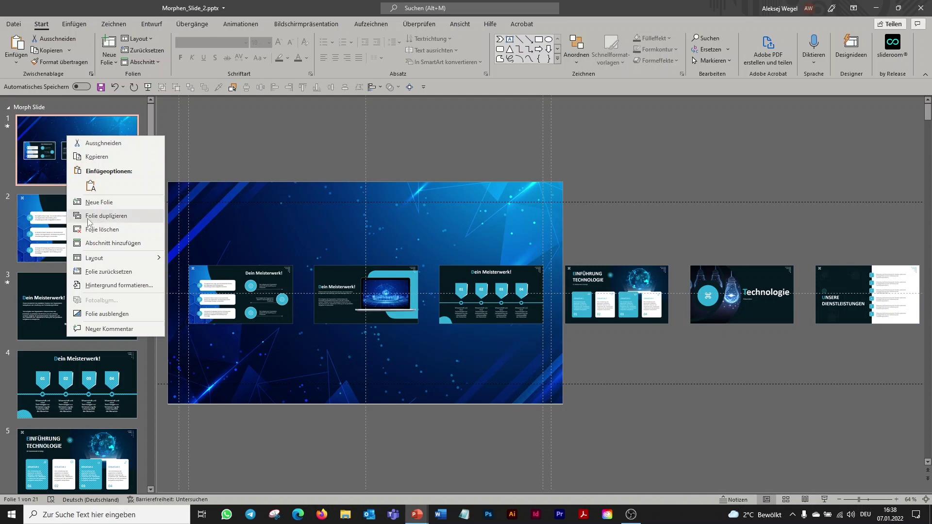
pyautogui.click(358, 155)
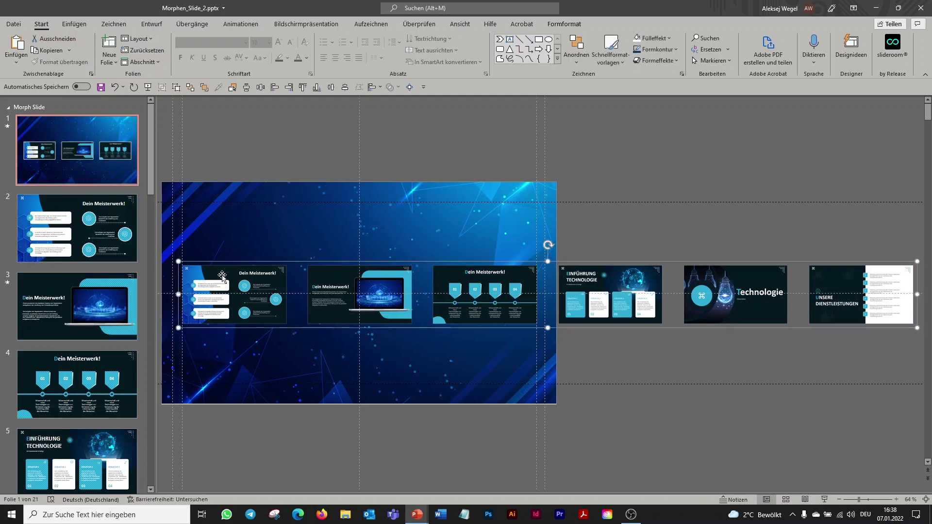
pyautogui.moveTo(240, 269); pyautogui.dragTo(329, 269)
pyautogui.click(115, 87)
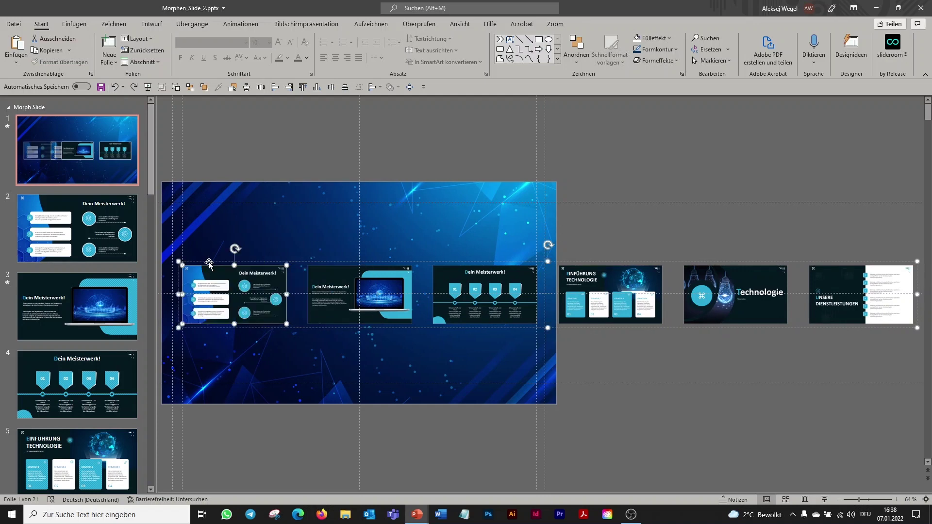
pyautogui.moveTo(334, 268); pyautogui.dragTo(342, 269)
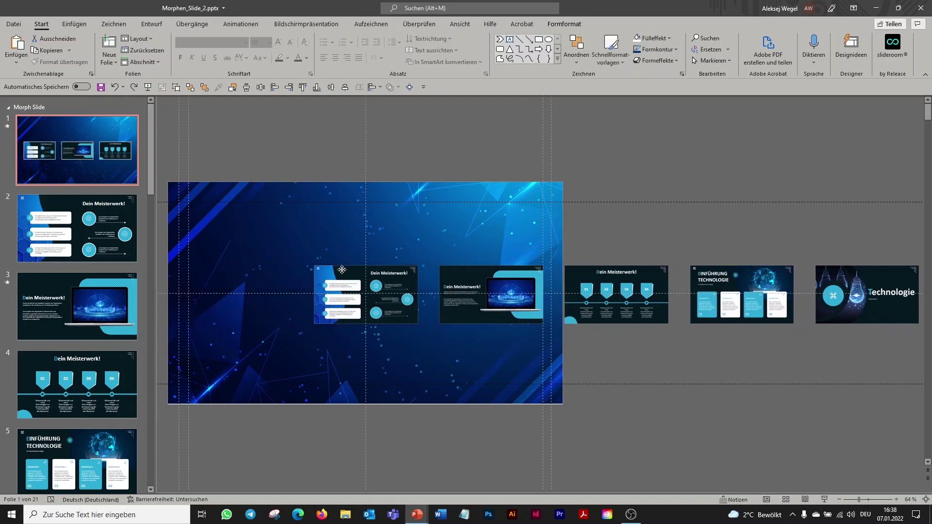
pyautogui.click(658, 192)
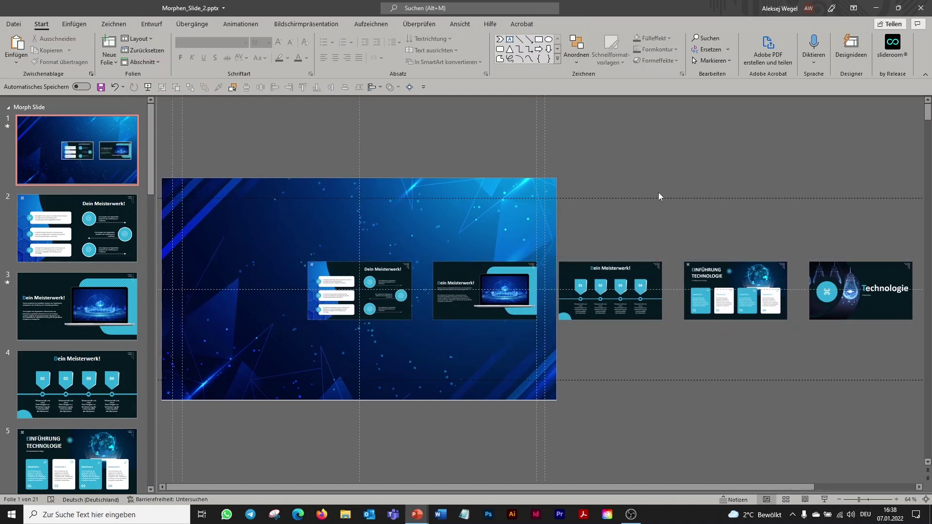
# Duplicate the title slide with Folie duplizieren to create slide 2.
pyautogui.rightClick(66, 143)
pyautogui.click(101, 222)
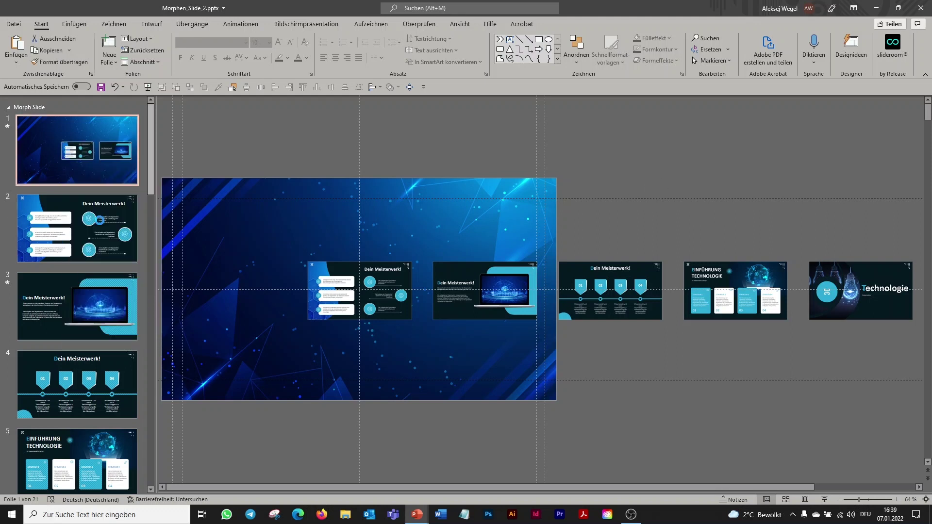
pyautogui.click(348, 263)
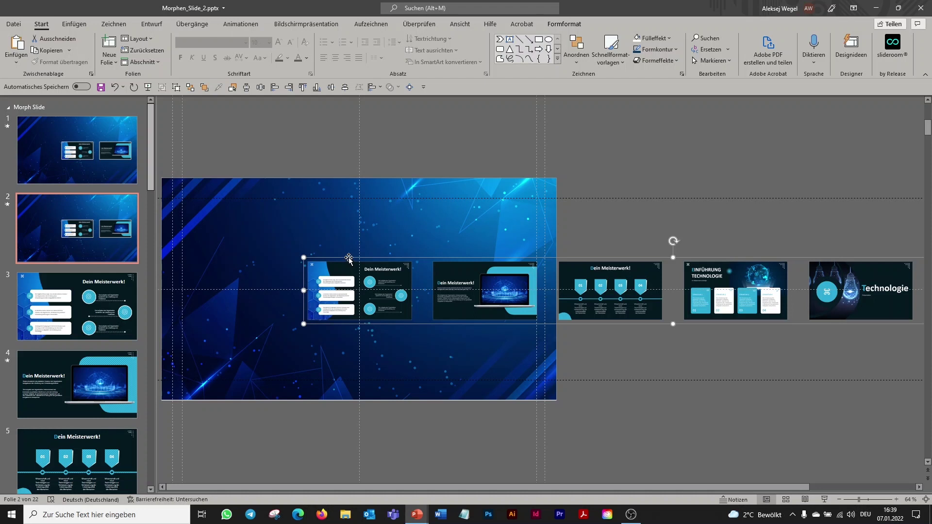
# Slide slide 2's thumbnail row left so three zooms fill it, apply Morph, then return to slide 1.
pyautogui.moveTo(348, 257); pyautogui.dragTo(223, 261)
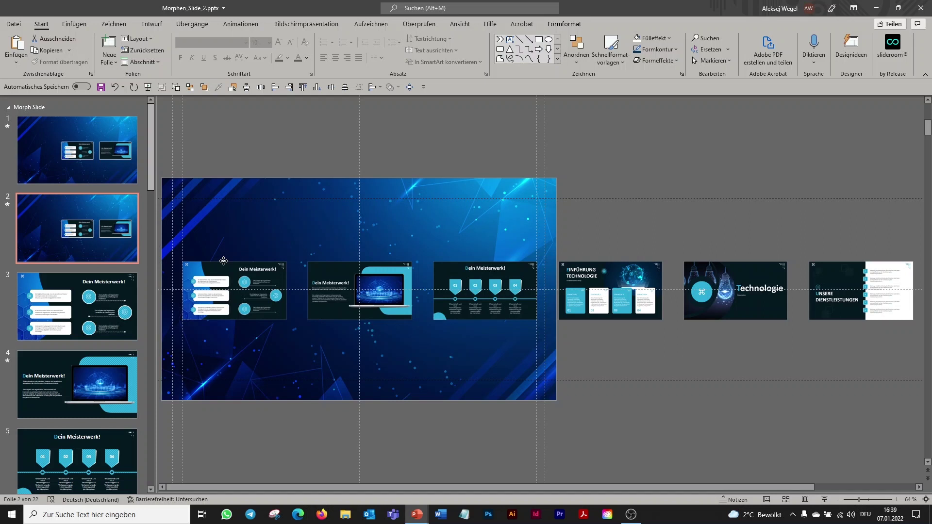
pyautogui.click(684, 217)
pyautogui.click(185, 25)
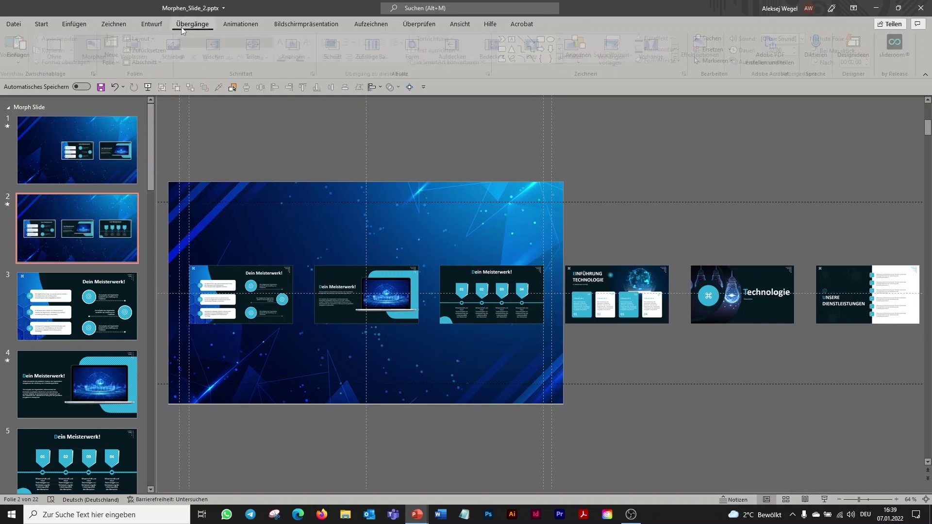
pyautogui.click(102, 49)
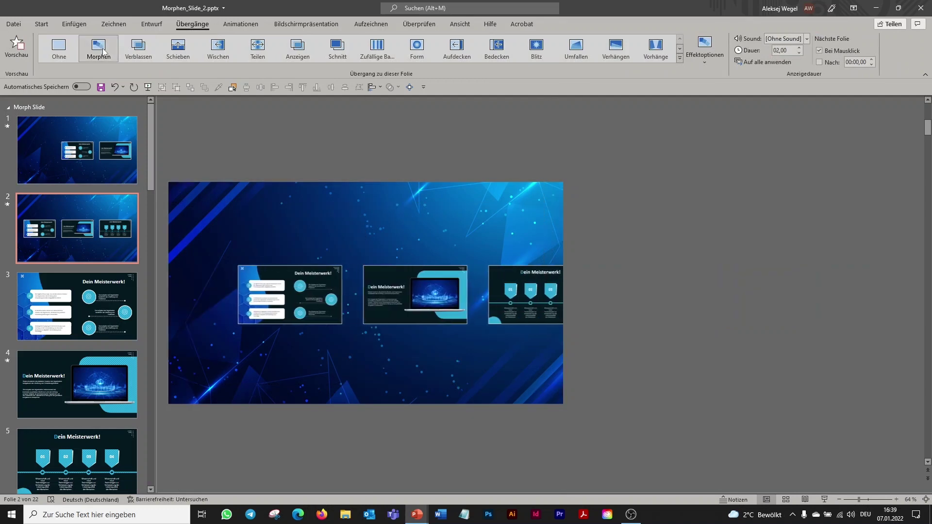
pyautogui.click(51, 141)
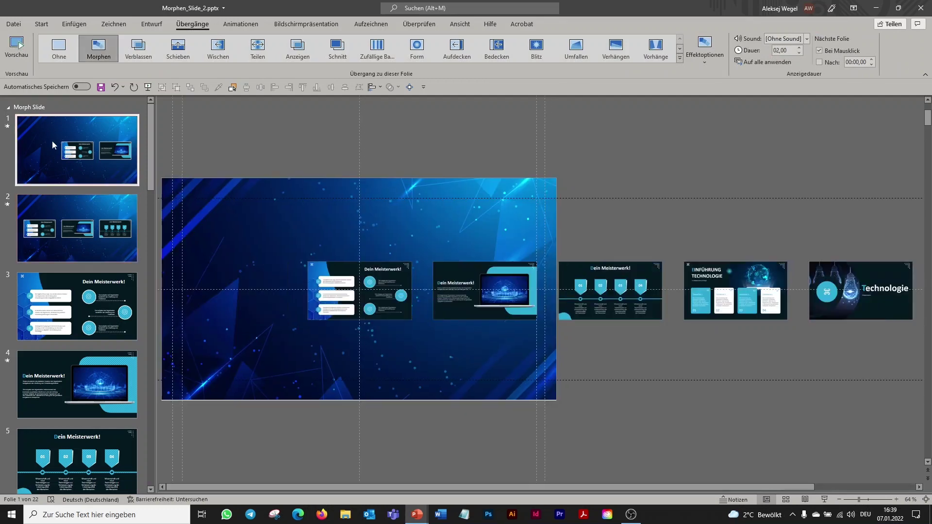
# Play the slideshow from slide 1 to watch the Morph slide the row, then exit with Esc.
pyautogui.click(824, 499)
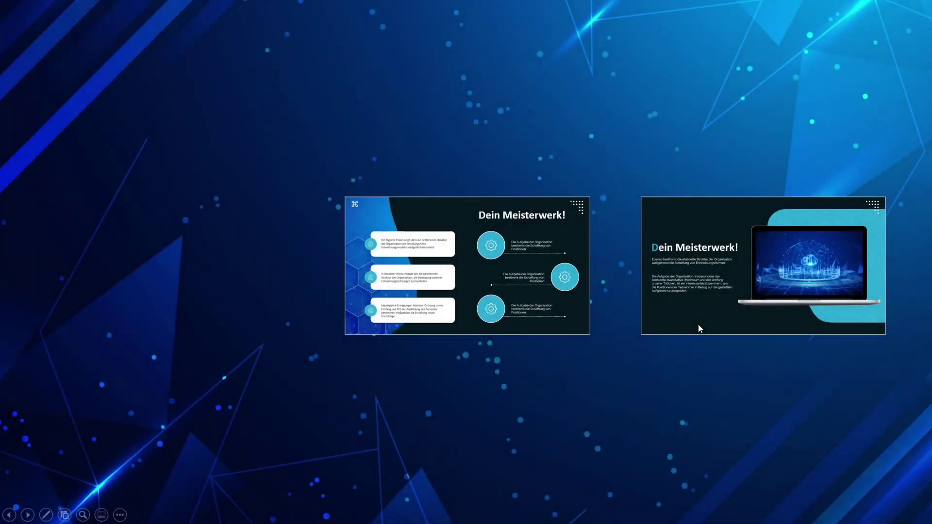
pyautogui.click(697, 324)
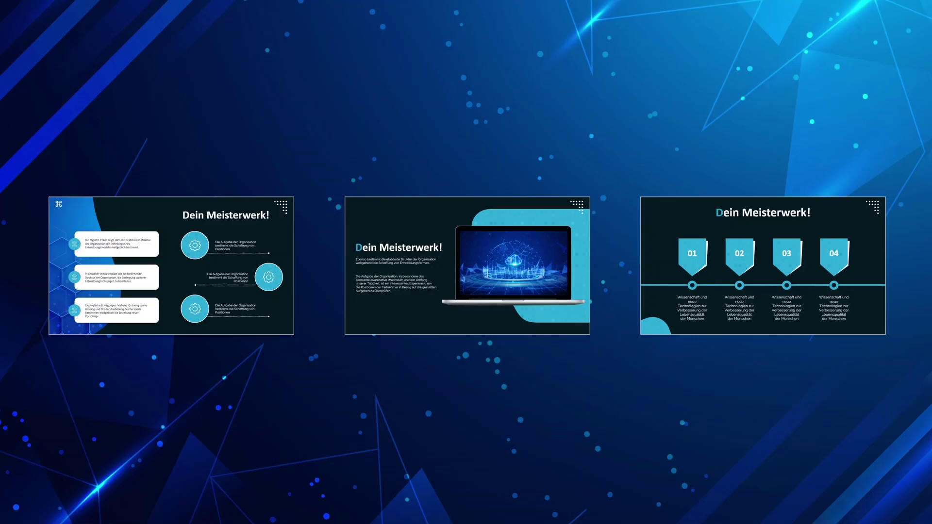
pyautogui.press('Escape')
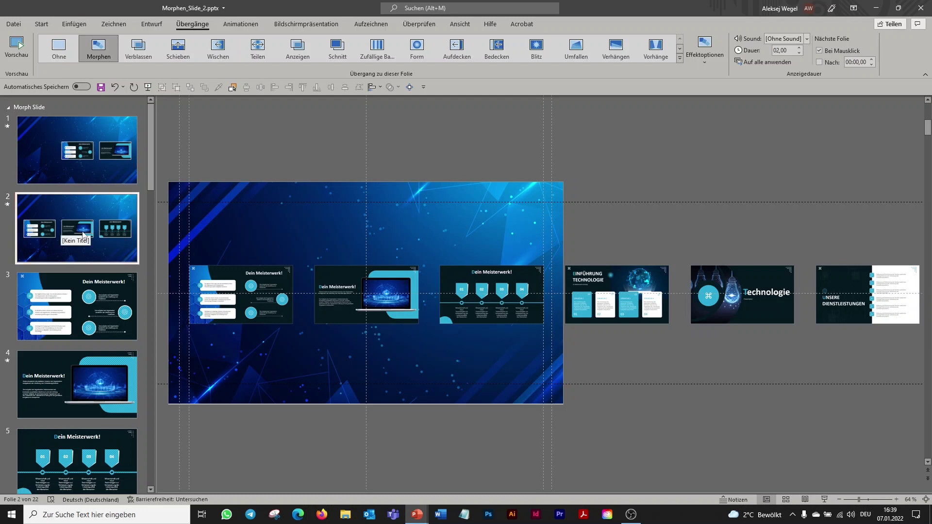
# Duplicate slide 2 and shift the new slide 3's thumbnail row one card left.
pyautogui.rightClick(83, 236)
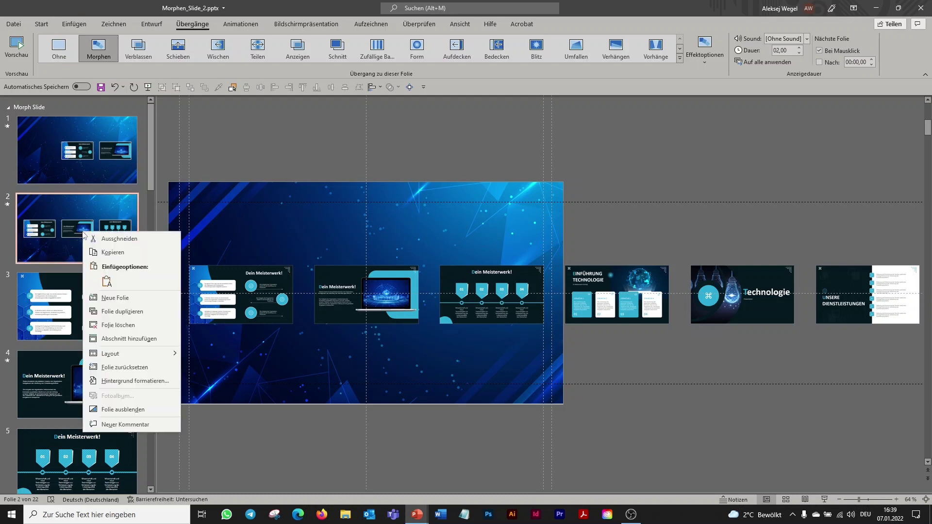
pyautogui.click(112, 311)
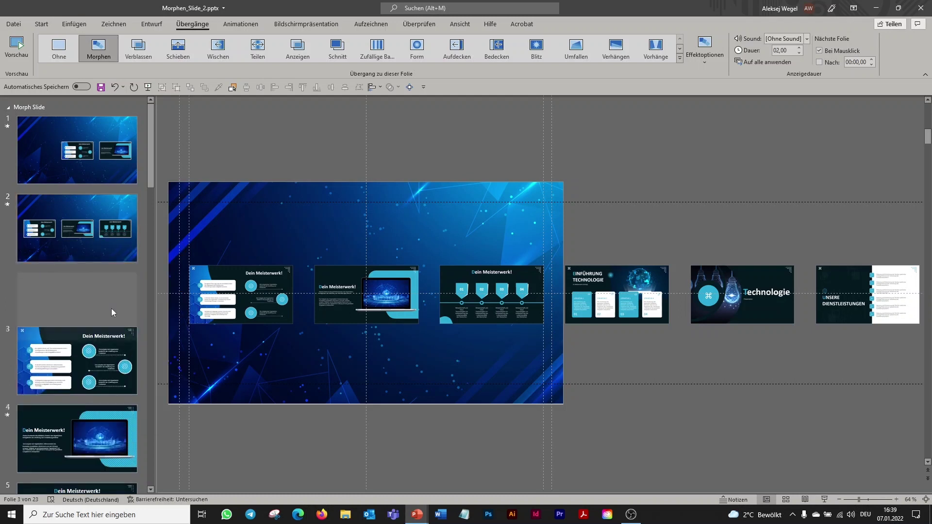
pyautogui.click(377, 272)
pyautogui.moveTo(490, 261); pyautogui.dragTo(373, 262)
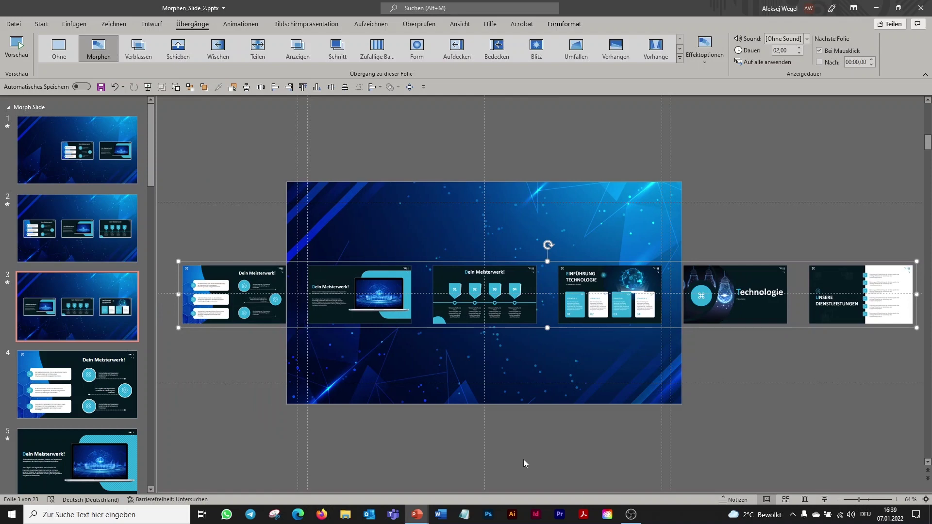
pyautogui.click(437, 427)
# Duplicate slide 3 and shift slide 4's thumbnail row one card further left.
pyautogui.rightClick(100, 299)
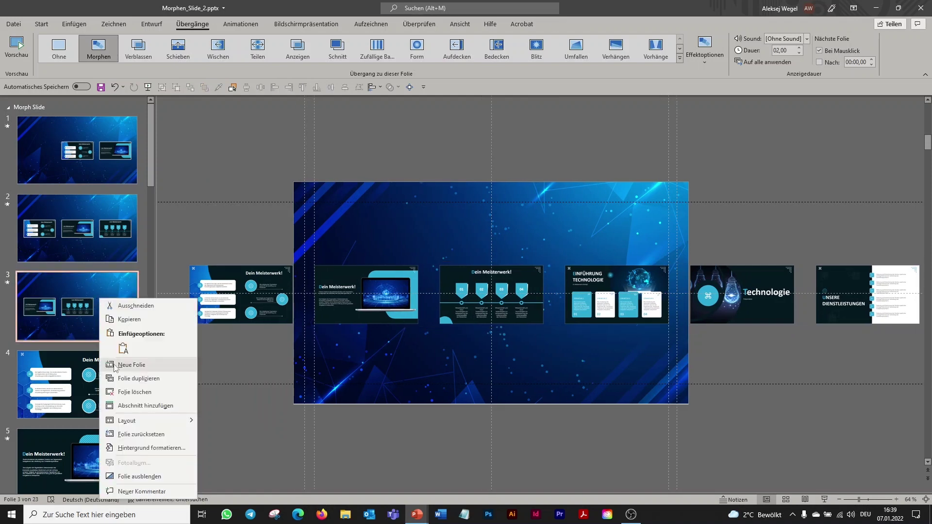
pyautogui.click(129, 383)
pyautogui.click(694, 287)
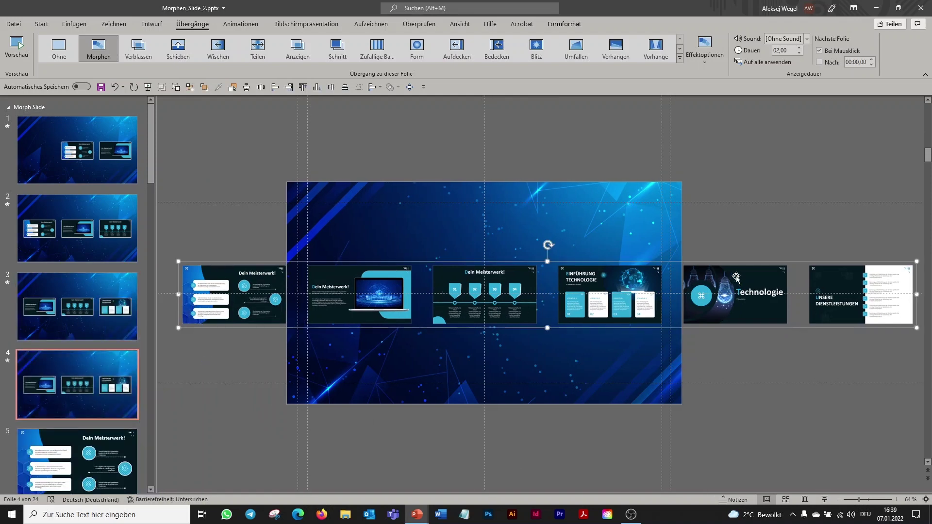
pyautogui.moveTo(745, 277); pyautogui.dragTo(683, 280)
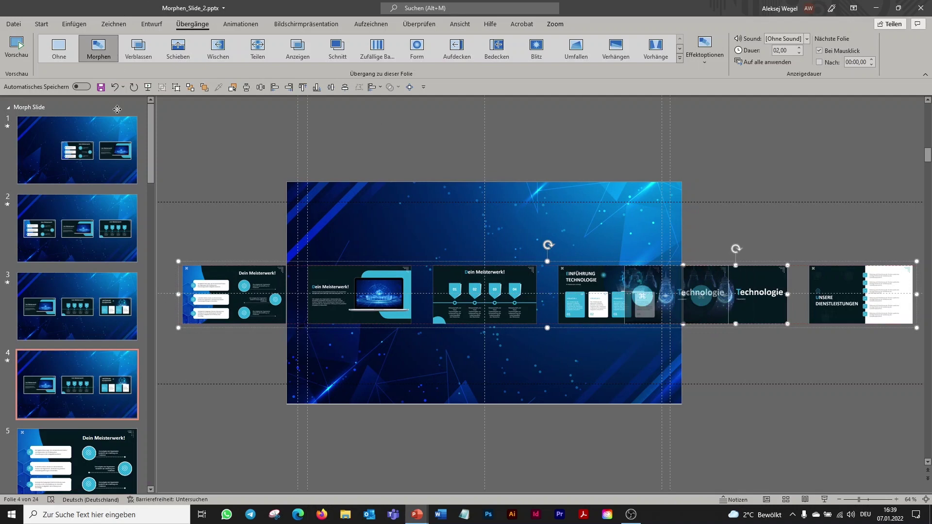
pyautogui.moveTo(117, 109); pyautogui.dragTo(118, 87)
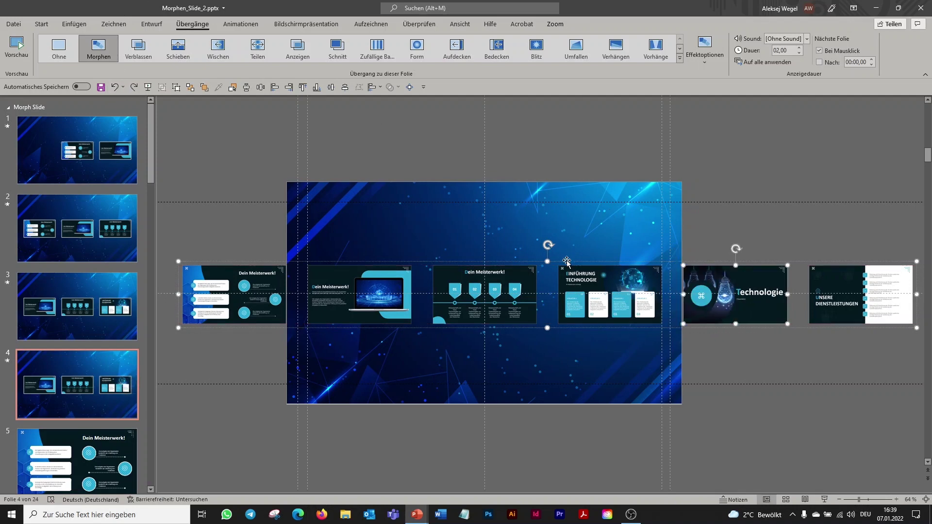
pyautogui.moveTo(567, 262); pyautogui.dragTo(448, 267)
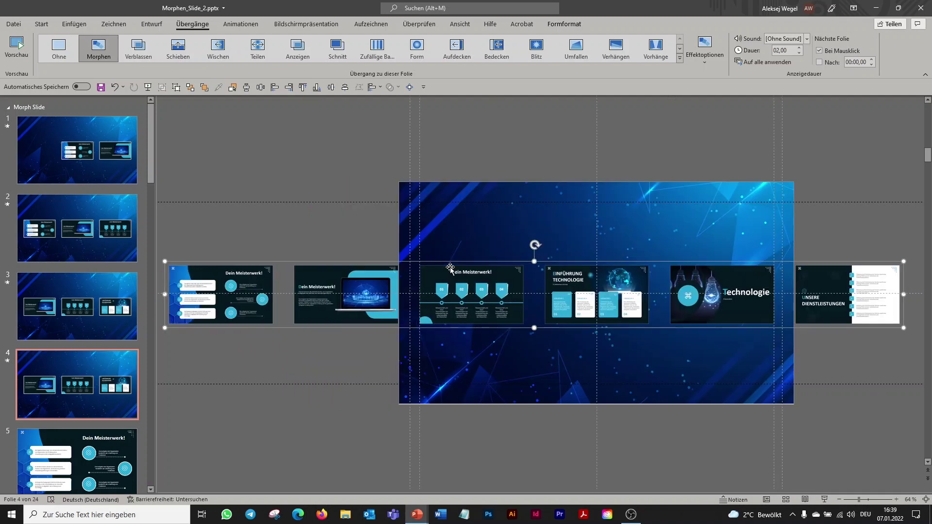
# Duplicate slide 4 and shift slide 5's row left to centre the last three zooms.
pyautogui.rightClick(67, 378)
pyautogui.click(121, 250)
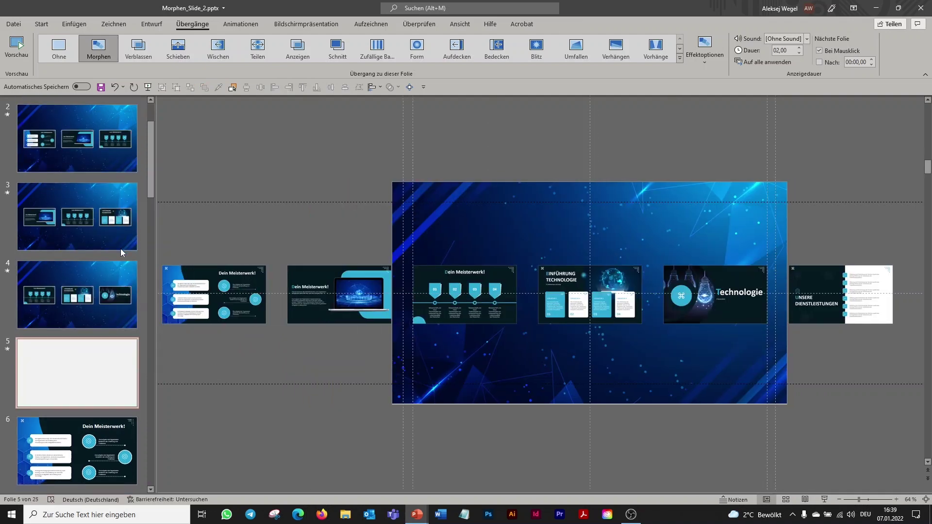
pyautogui.click(361, 264)
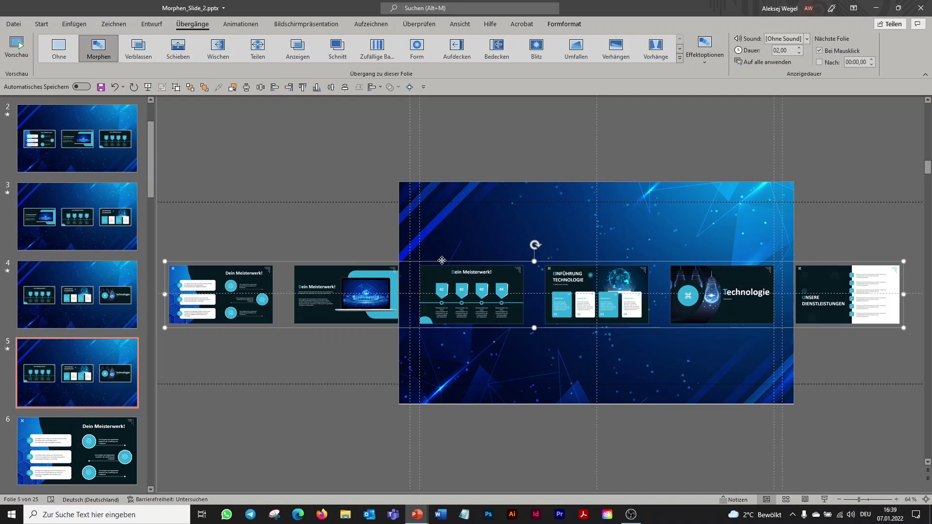
pyautogui.moveTo(442, 261); pyautogui.dragTo(309, 266)
pyautogui.click(348, 215)
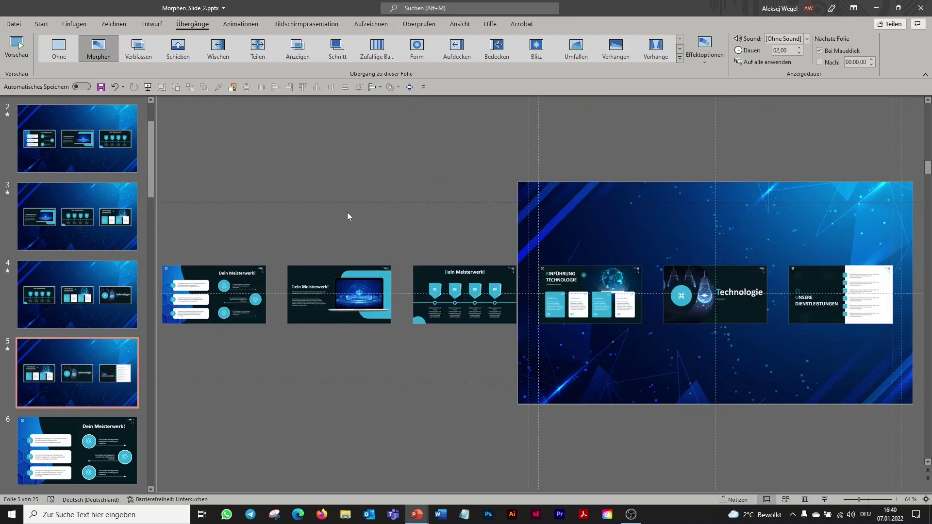
pyautogui.scroll(3, 67, 324)
pyautogui.click(80, 147)
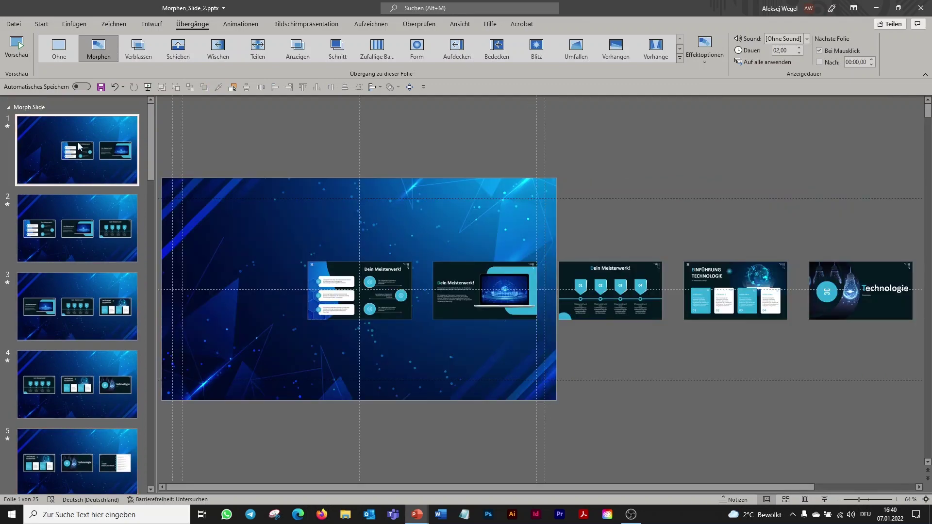
pyautogui.press('F5')
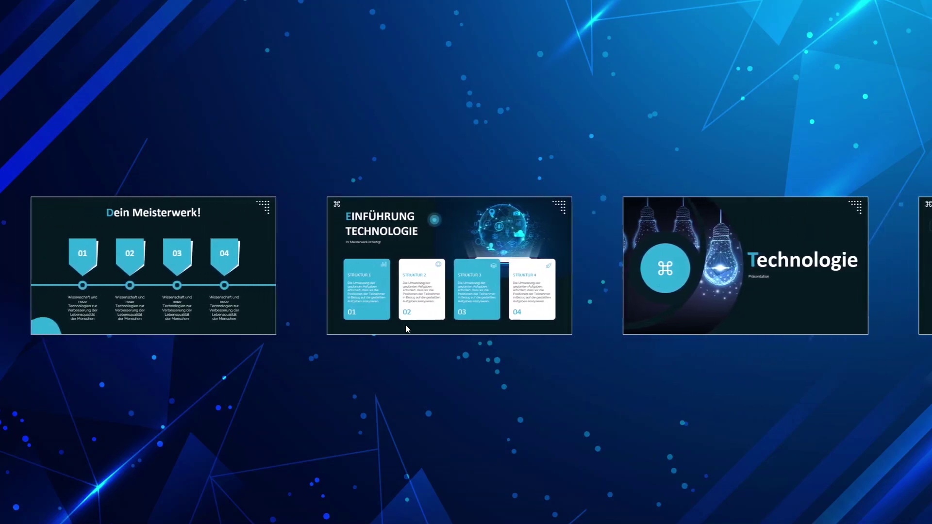
pyautogui.click(442, 279)
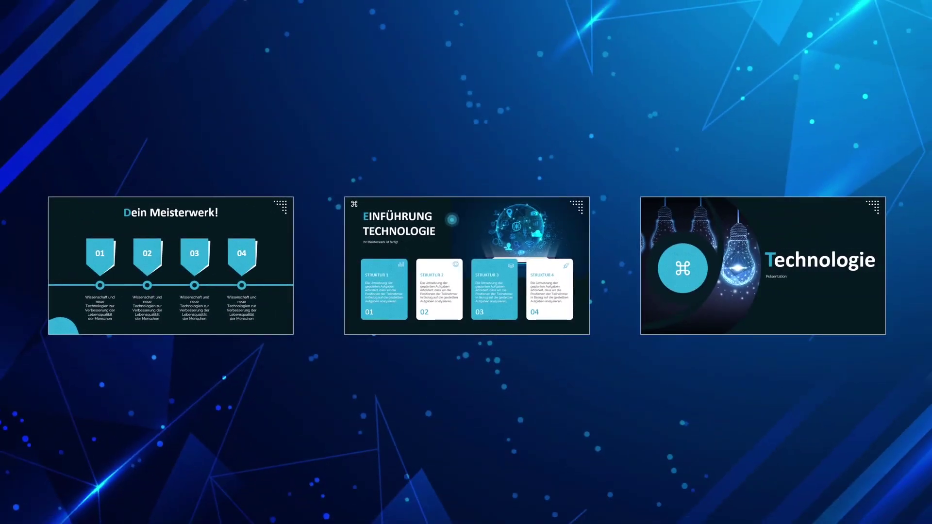
pyautogui.press('Escape')
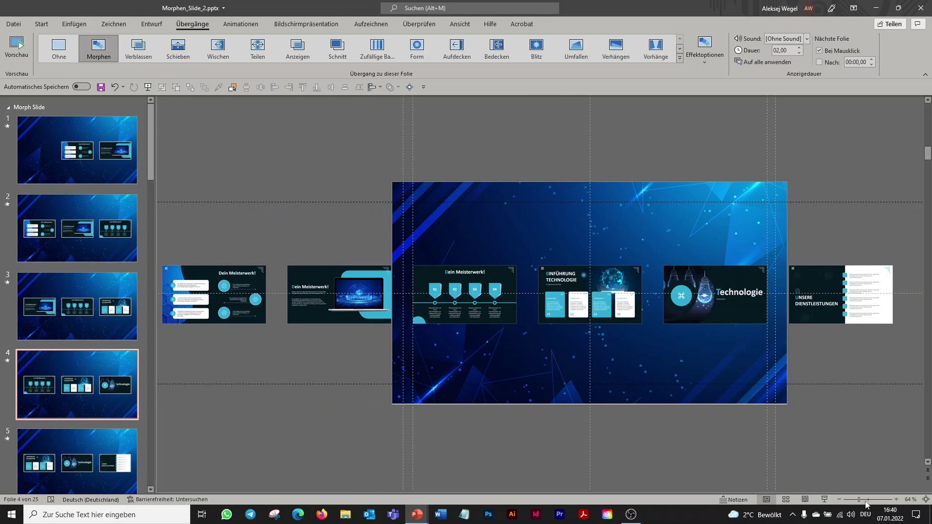
pyautogui.scroll(-2, 88, 319)
pyautogui.scroll(-1, 89, 319)
pyautogui.scroll(4, 87, 243)
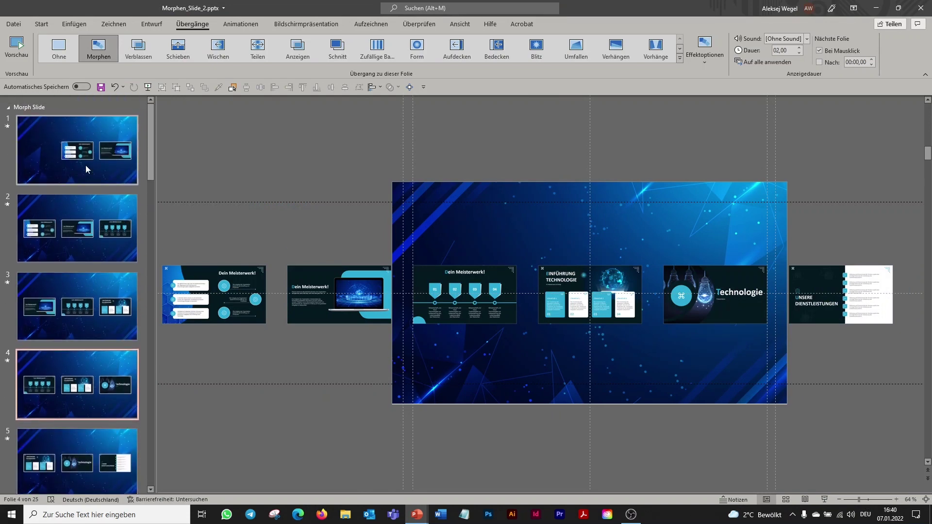
pyautogui.click(83, 158)
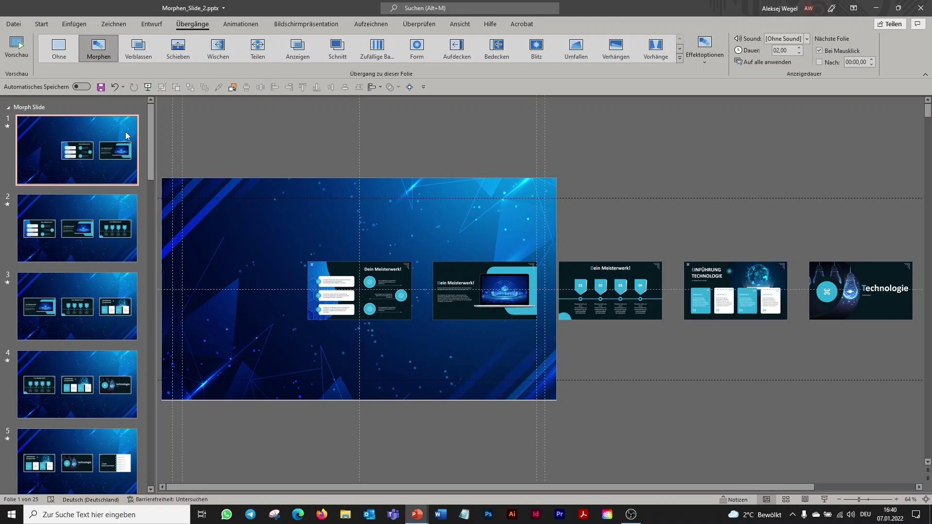
pyautogui.click(41, 24)
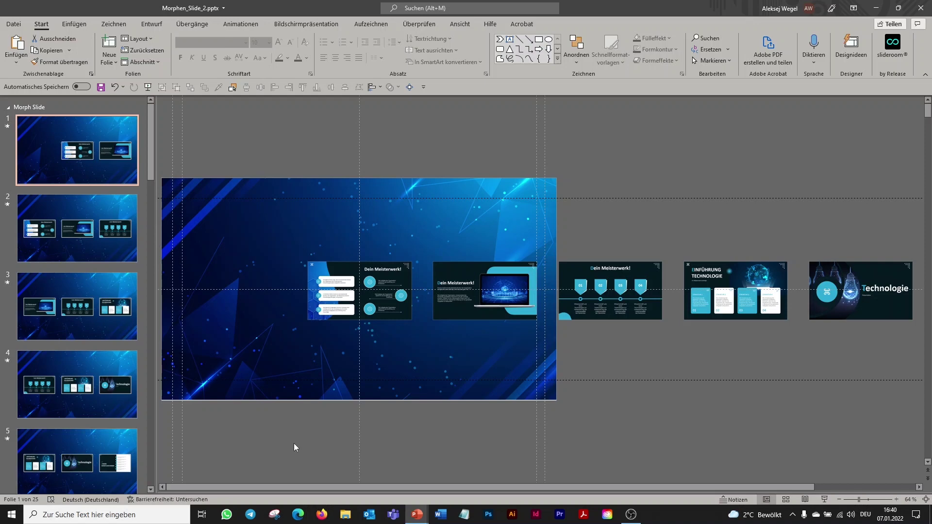
# Draw a chevron block arrow near the top of slide 1.
pyautogui.click(86, 22)
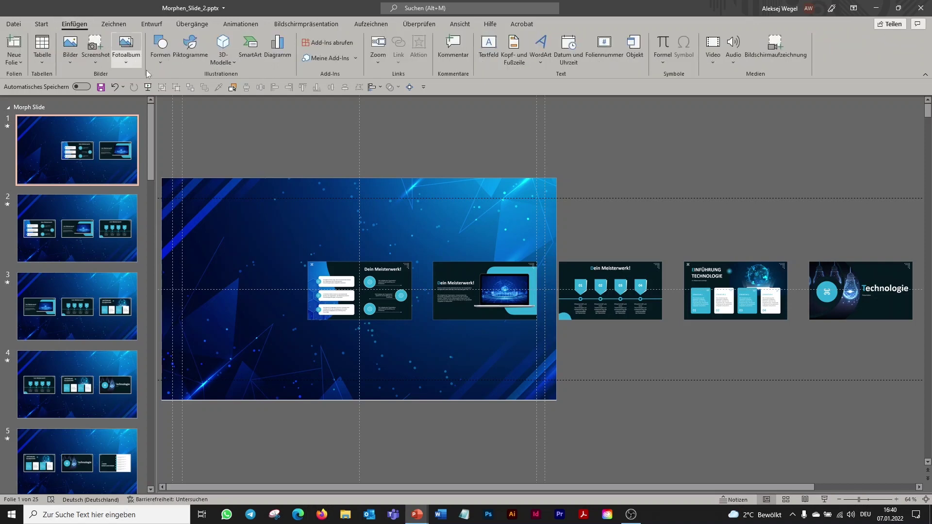
pyautogui.click(158, 63)
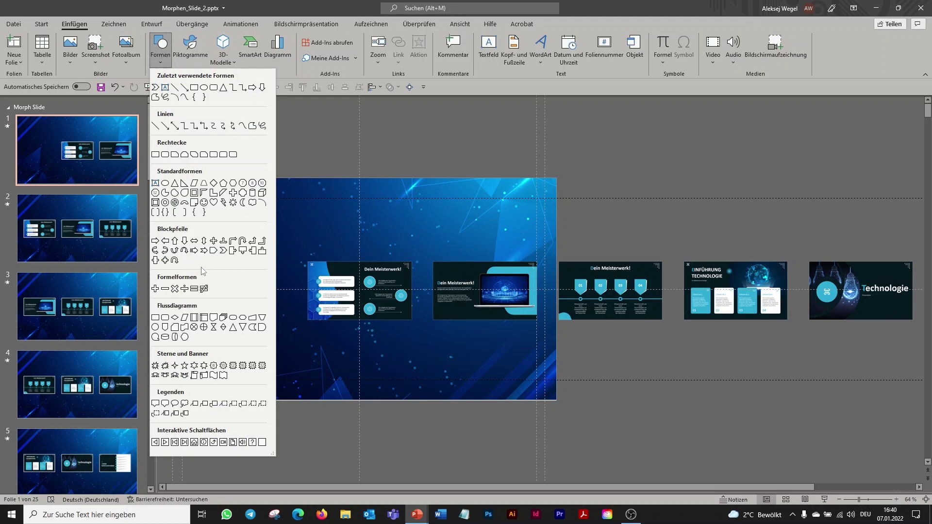
pyautogui.click(223, 250)
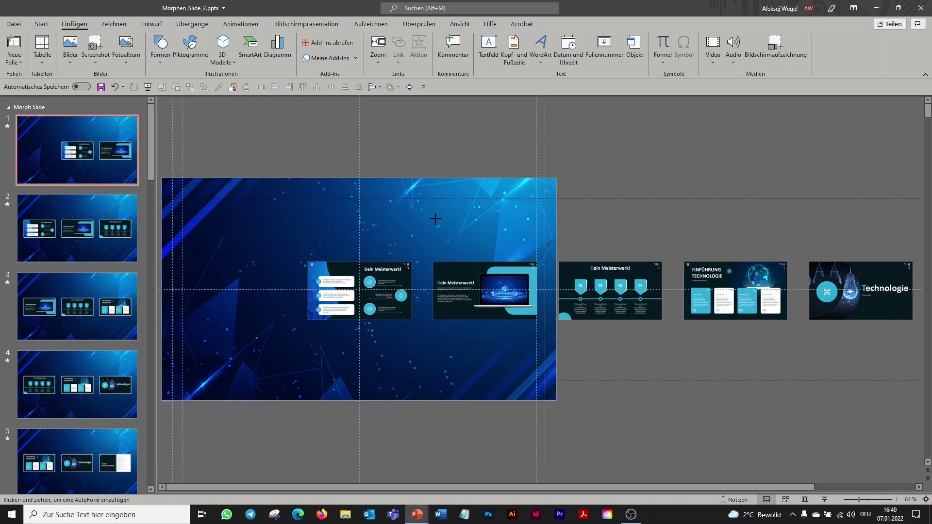
pyautogui.moveTo(431, 214); pyautogui.dragTo(445, 242)
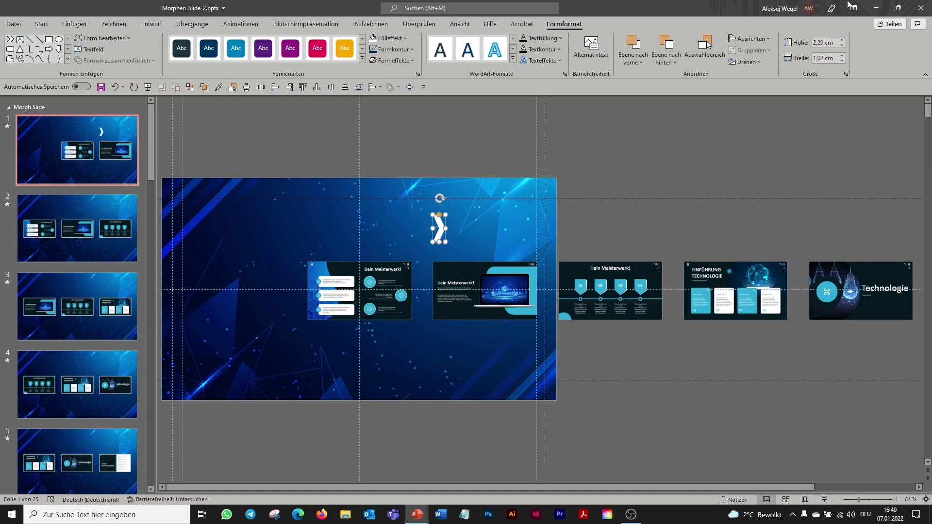
# Resize the chevron to 1,4 cm high and 0,6 cm wide.
pyautogui.click(841, 46)
pyautogui.click(841, 45)
pyautogui.click(841, 46)
pyautogui.click(841, 46)
pyautogui.click(841, 46)
pyautogui.click(841, 46)
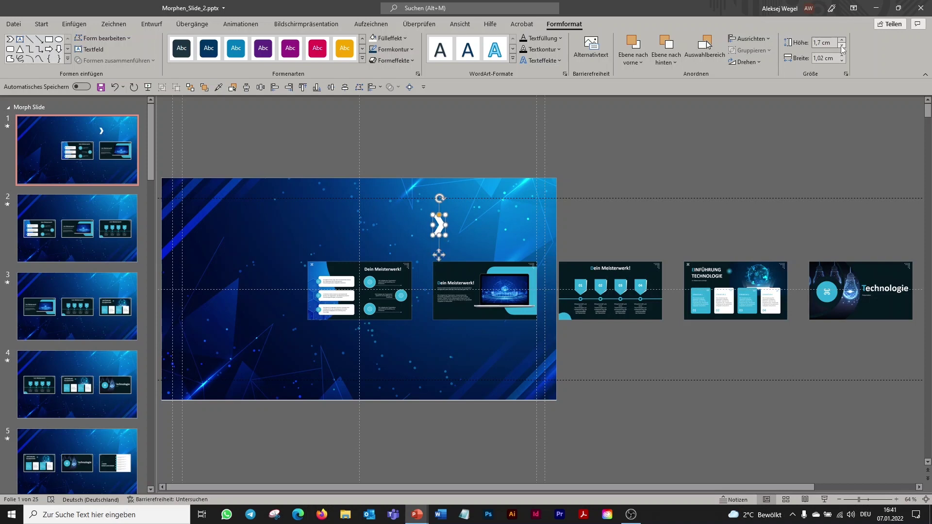
pyautogui.click(841, 45)
pyautogui.click(841, 46)
pyautogui.click(841, 46)
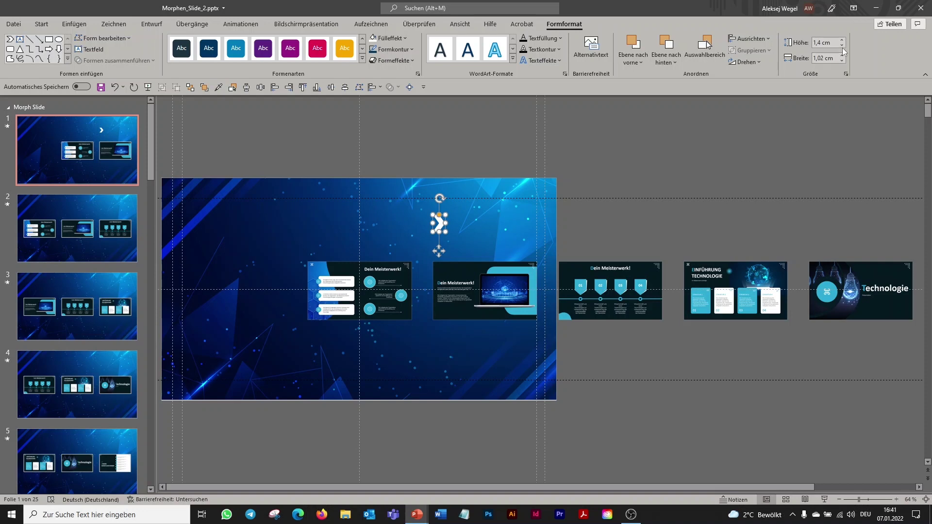
pyautogui.click(841, 61)
pyautogui.click(840, 62)
pyautogui.click(840, 61)
pyautogui.click(840, 61)
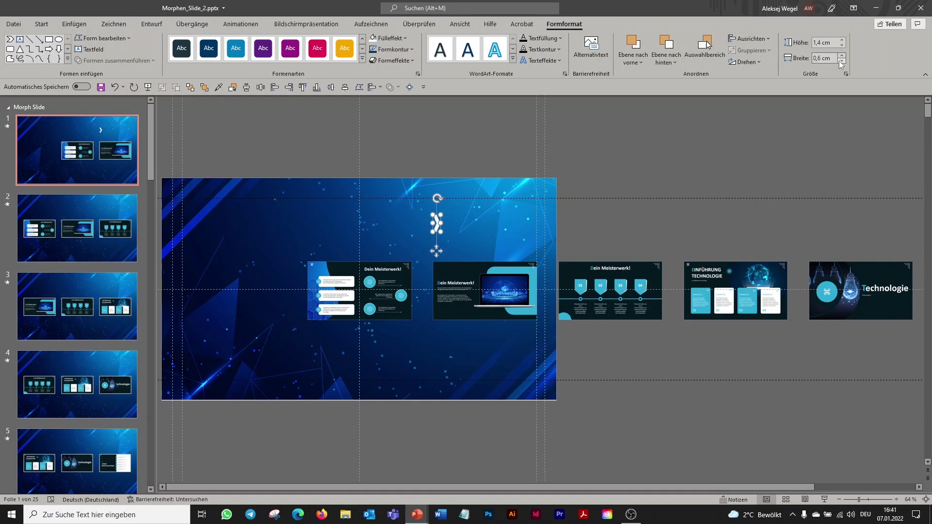
pyautogui.press('Escape')
# Move the chevron to the slide's right edge beside the laptop card.
pyautogui.click(433, 225)
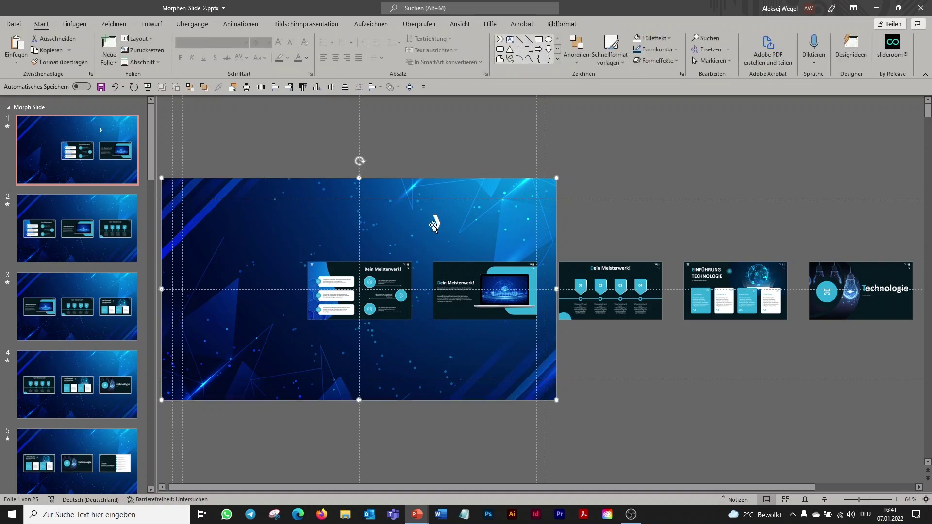
pyautogui.click(436, 238)
pyautogui.moveTo(436, 238); pyautogui.dragTo(543, 304)
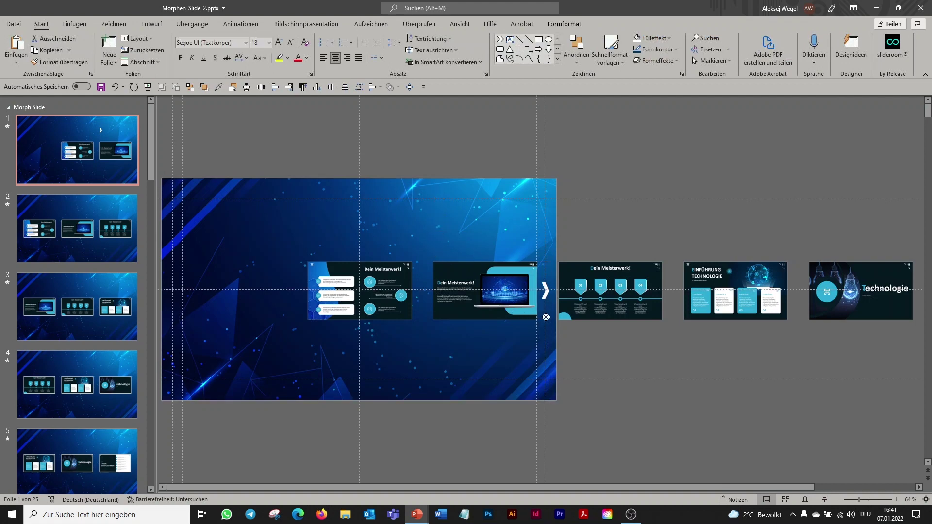
pyautogui.click(628, 371)
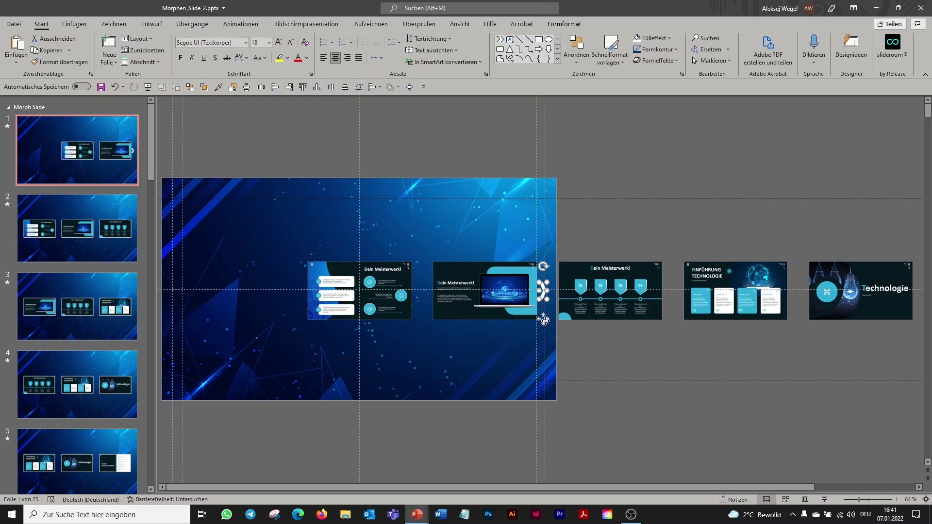
# Copy the arrow to the left edge, flip it horizontally to point left, and select both arrows.
pyautogui.moveTo(544, 320); pyautogui.dragTo(204, 319)
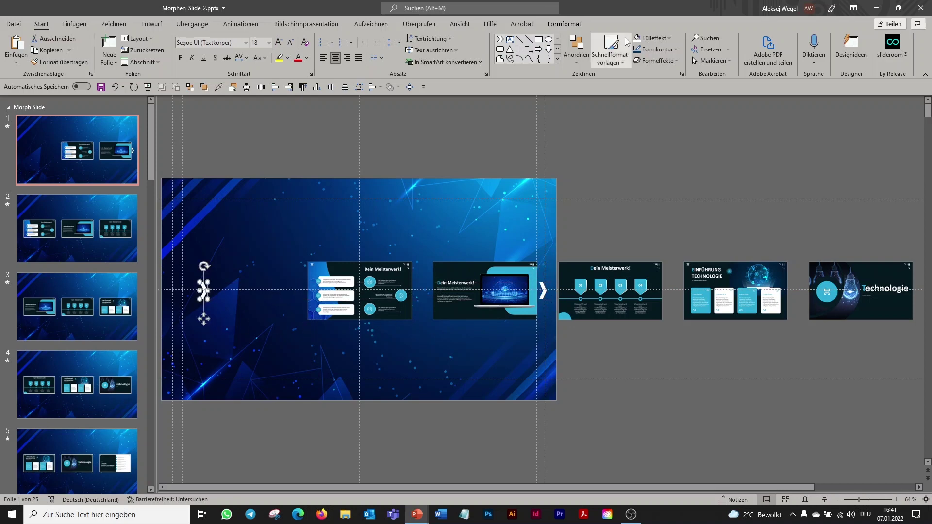
pyautogui.click(558, 24)
pyautogui.click(759, 62)
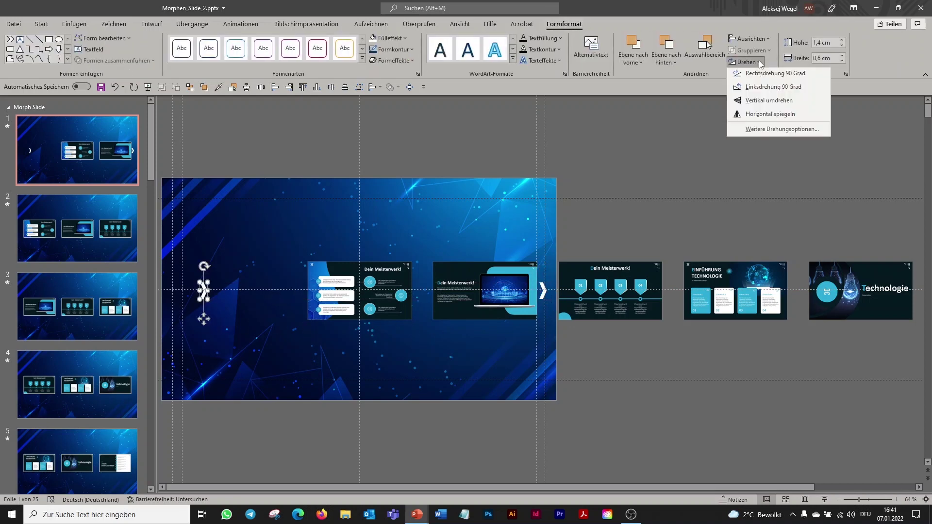
pyautogui.click(752, 117)
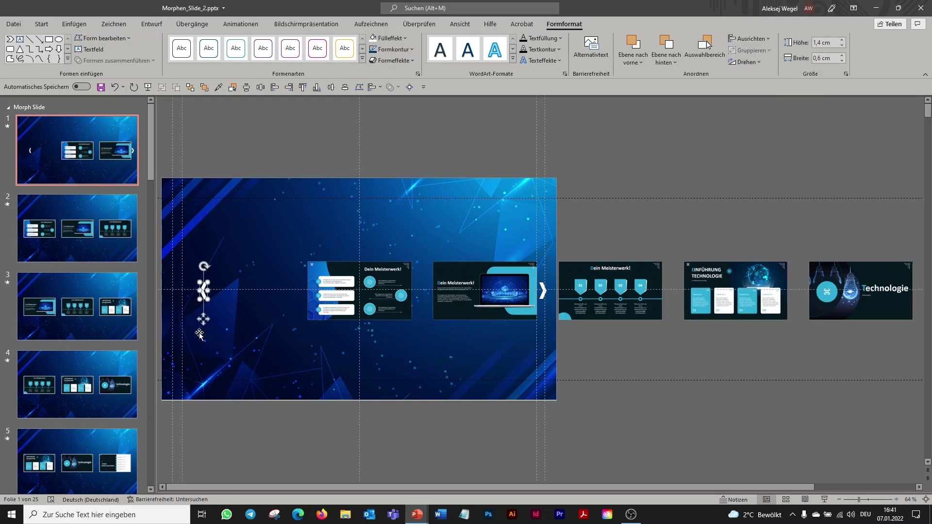
pyautogui.moveTo(203, 320); pyautogui.dragTo(180, 319)
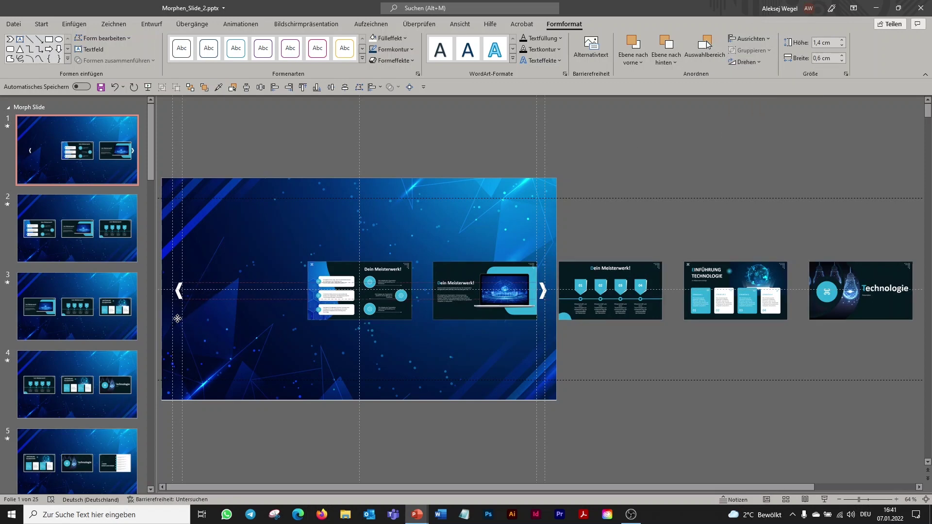
pyautogui.click(683, 421)
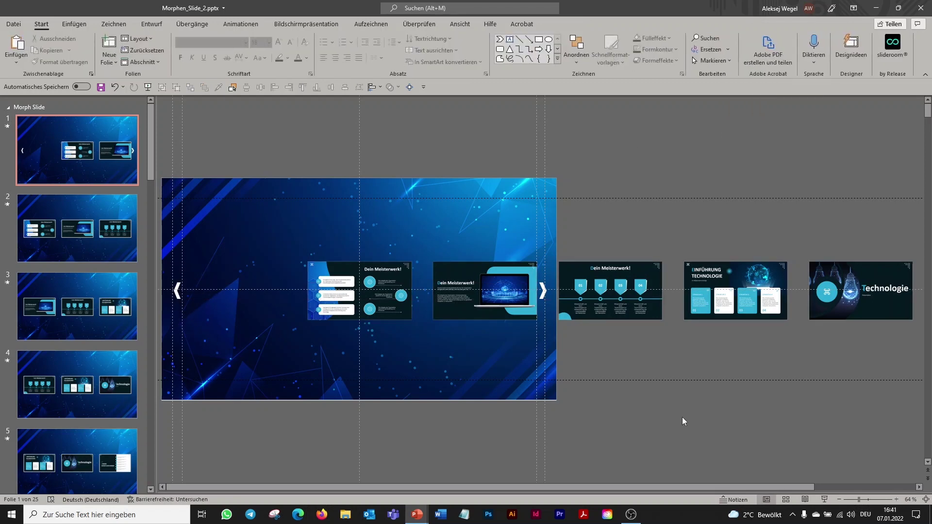
pyautogui.click(178, 290)
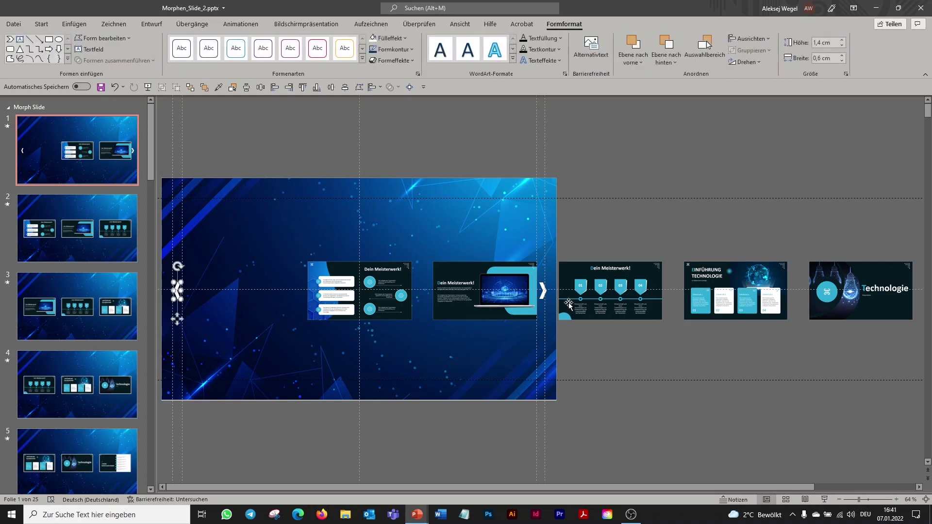
pyautogui.keyDown('shift'); pyautogui.click(543, 294); pyautogui.keyUp('shift')
pyautogui.keyDown('shift'); pyautogui.click(544, 293); pyautogui.keyUp('shift')
# Give the right arrow an action hyperlinking to the next slide.
pyautogui.click(634, 209)
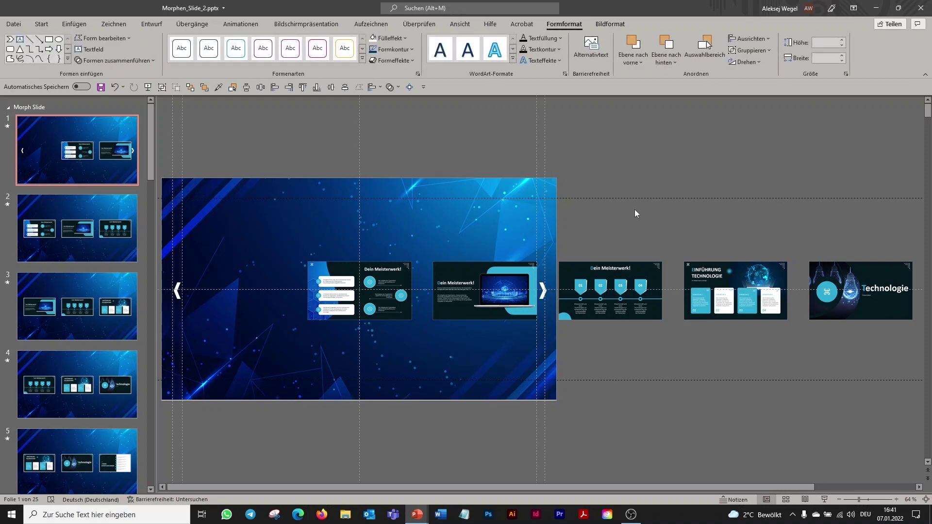
pyautogui.click(68, 143)
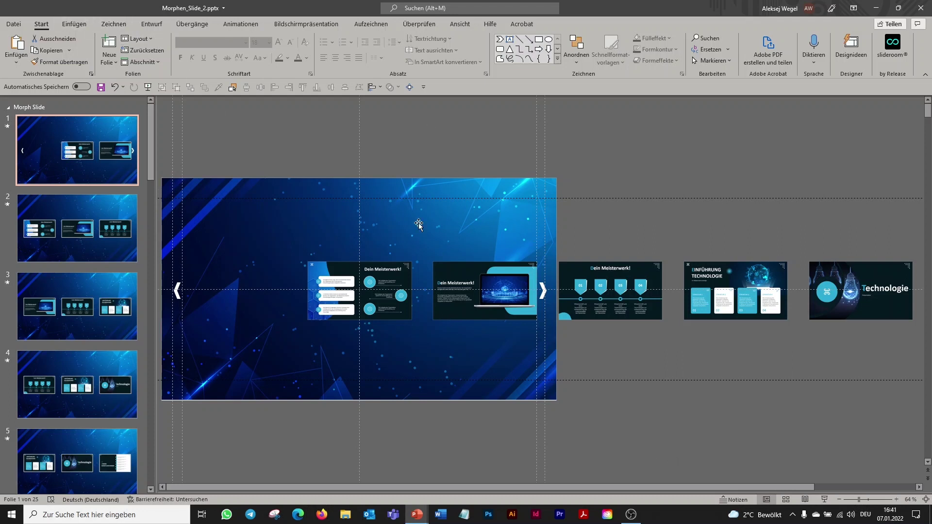
pyautogui.click(544, 292)
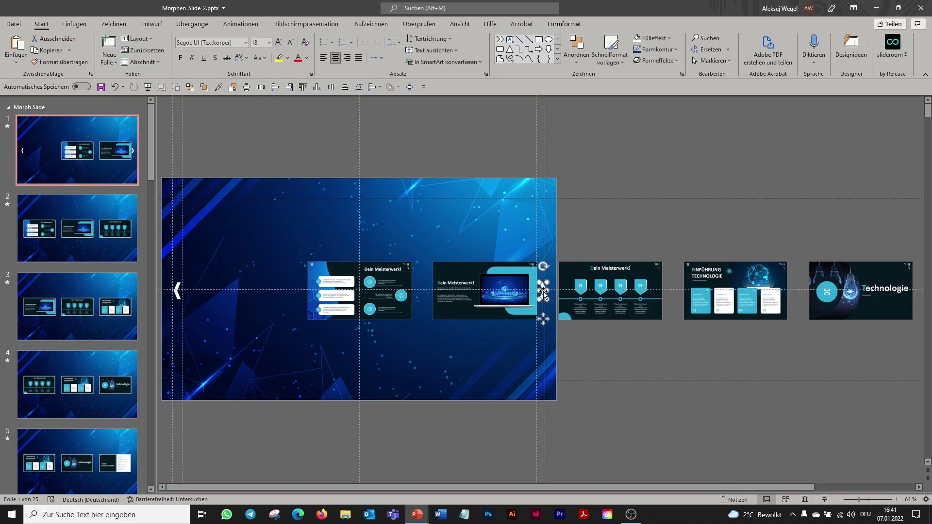
pyautogui.click(80, 23)
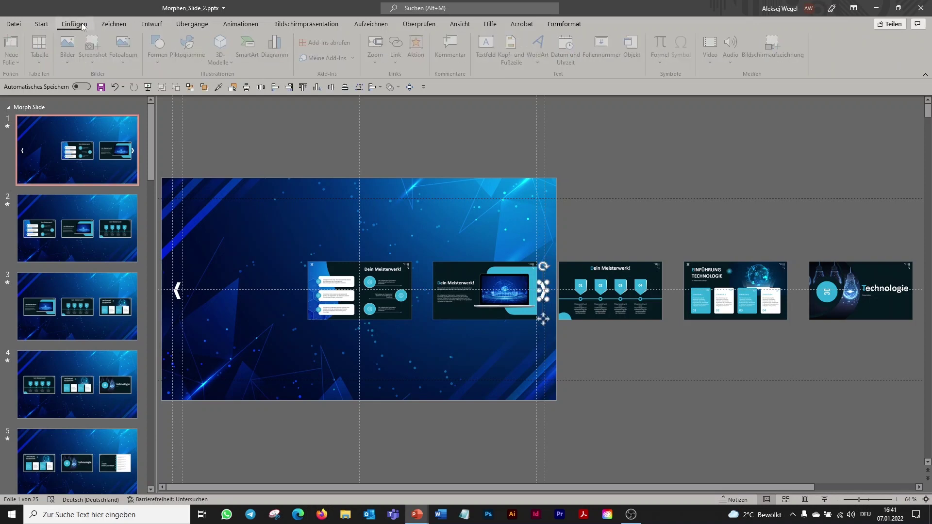
pyautogui.click(415, 43)
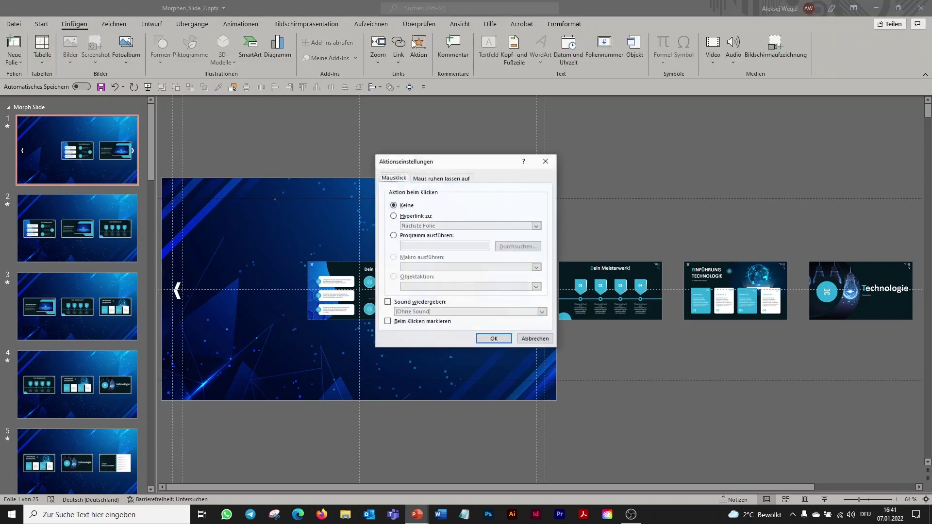
pyautogui.click(394, 216)
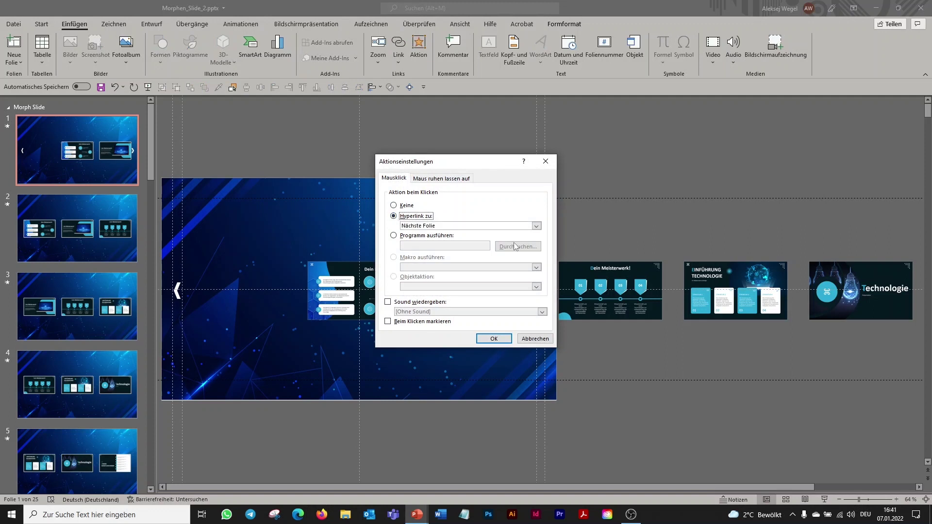
pyautogui.click(536, 226)
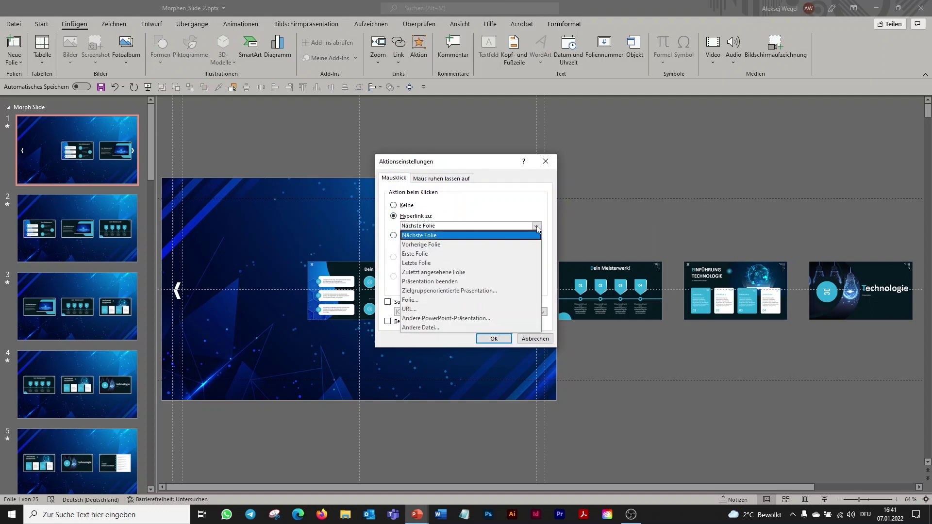
pyautogui.click(432, 237)
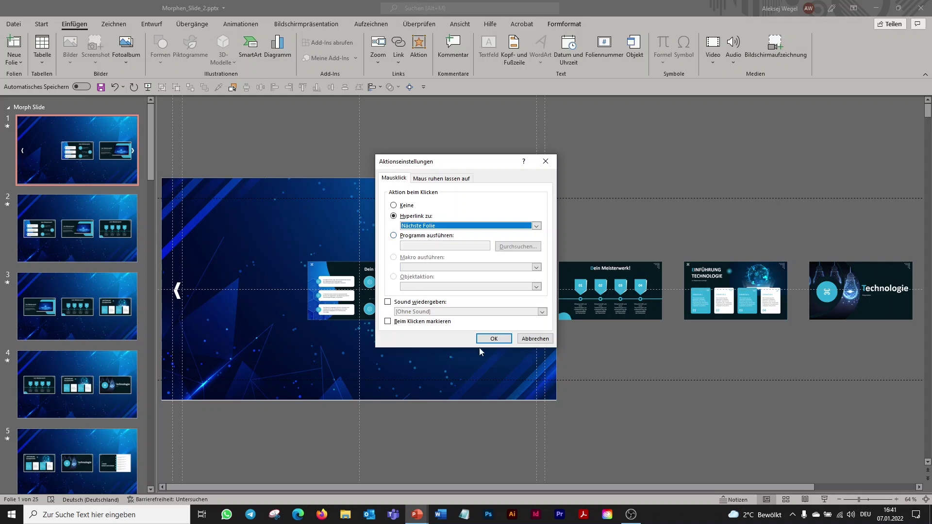
pyautogui.click(495, 338)
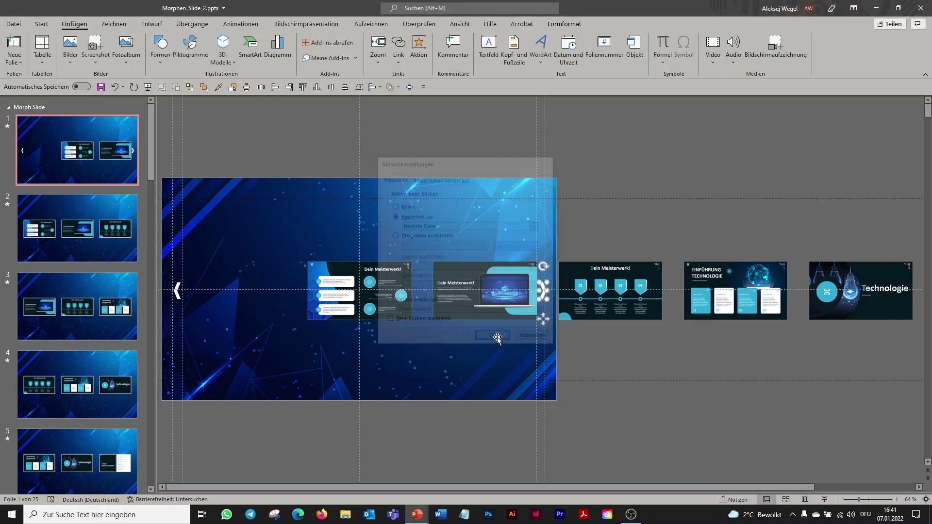
# Give the left arrow an action hyperlinking to the previous slide, then select both arrows.
pyautogui.click(177, 292)
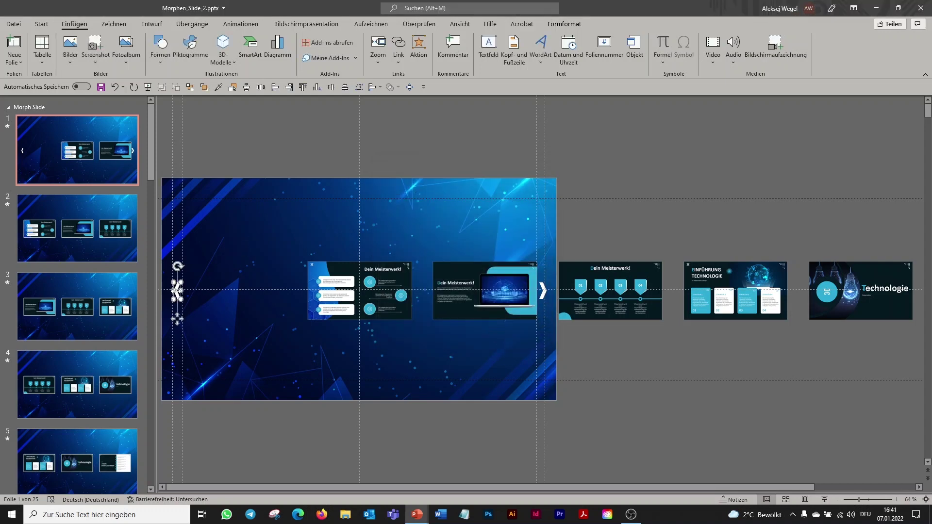
pyautogui.click(419, 45)
pyautogui.click(393, 216)
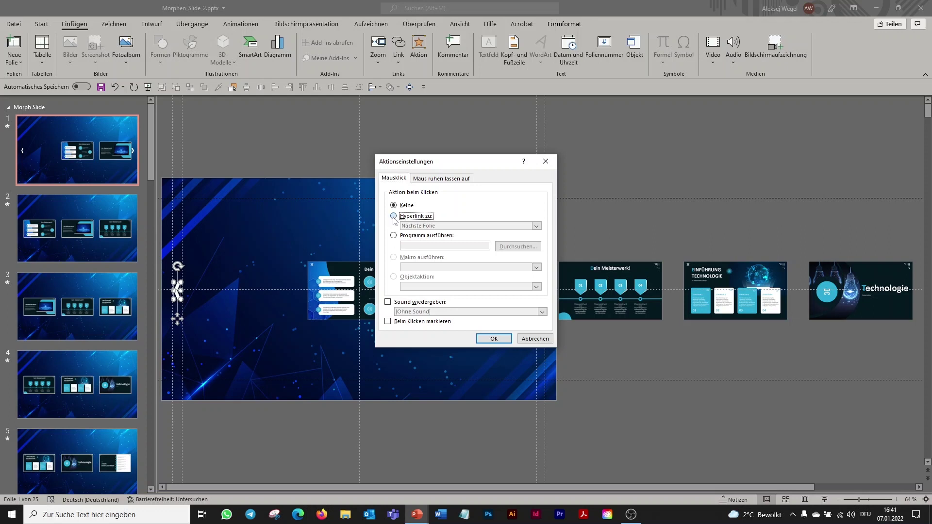
pyautogui.click(536, 226)
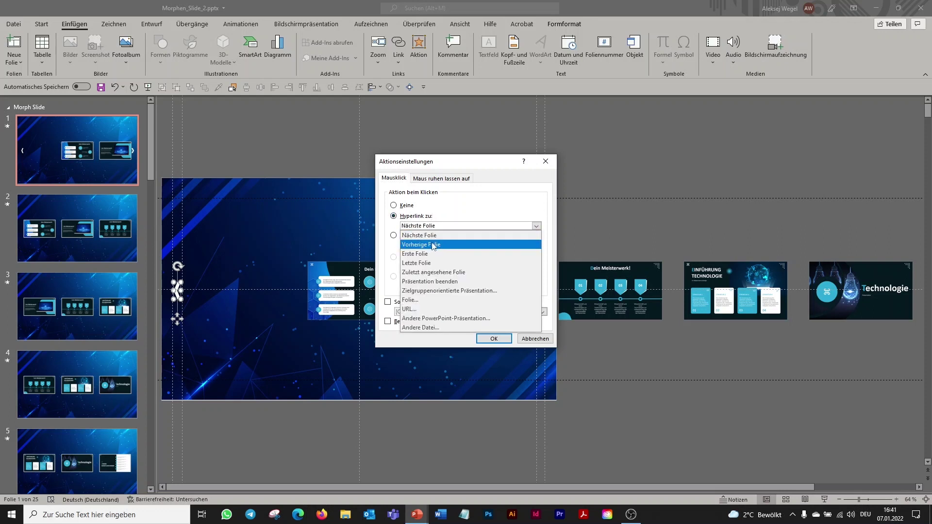
pyautogui.click(432, 244)
pyautogui.click(492, 339)
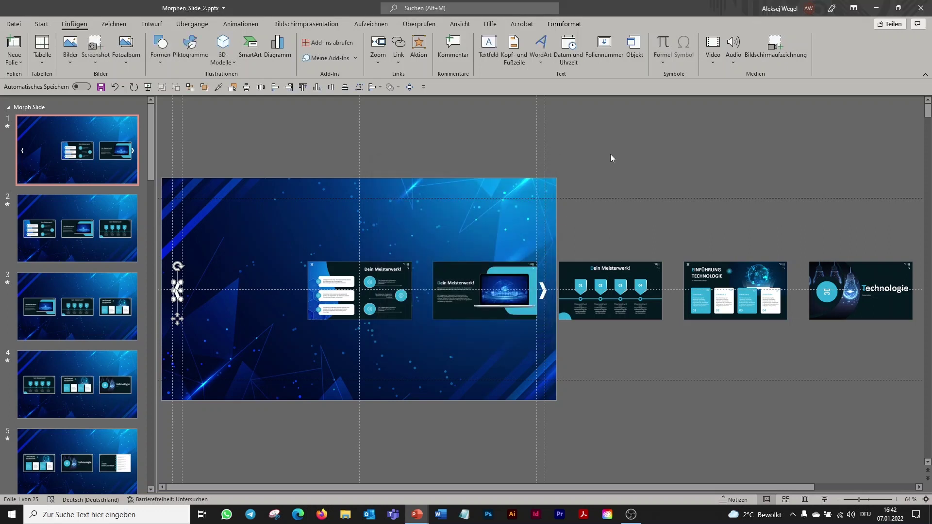
pyautogui.click(176, 290)
pyautogui.keyDown('shift'); pyautogui.click(543, 291); pyautogui.keyUp('shift')
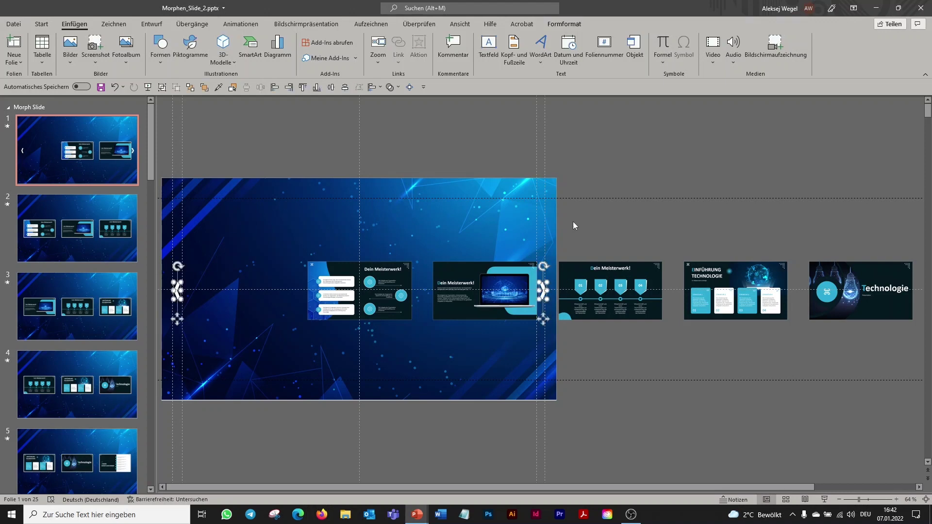
# Paste the copied arrow pair onto slides 2, 3, 4 and 5, then return to slide 1.
pyautogui.click(68, 239)
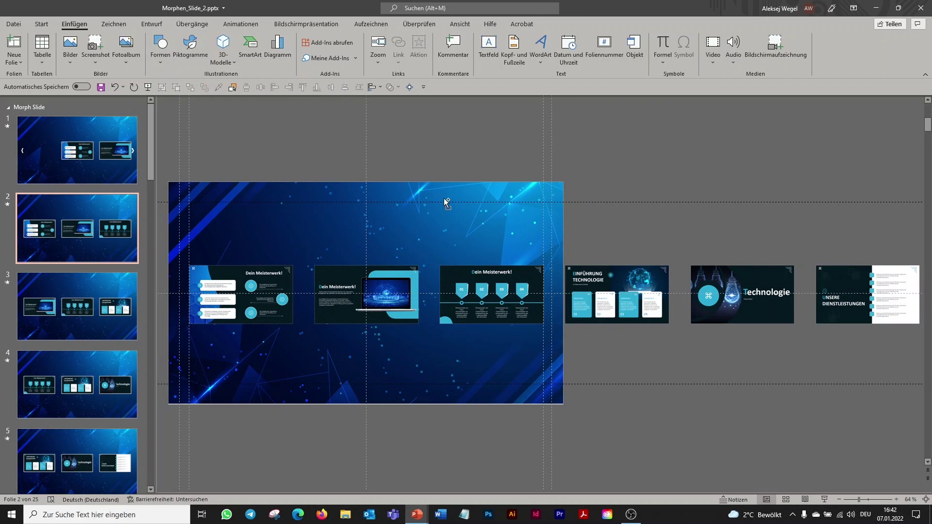
pyautogui.hotkey('ctrl', 'v')
pyautogui.click(108, 303)
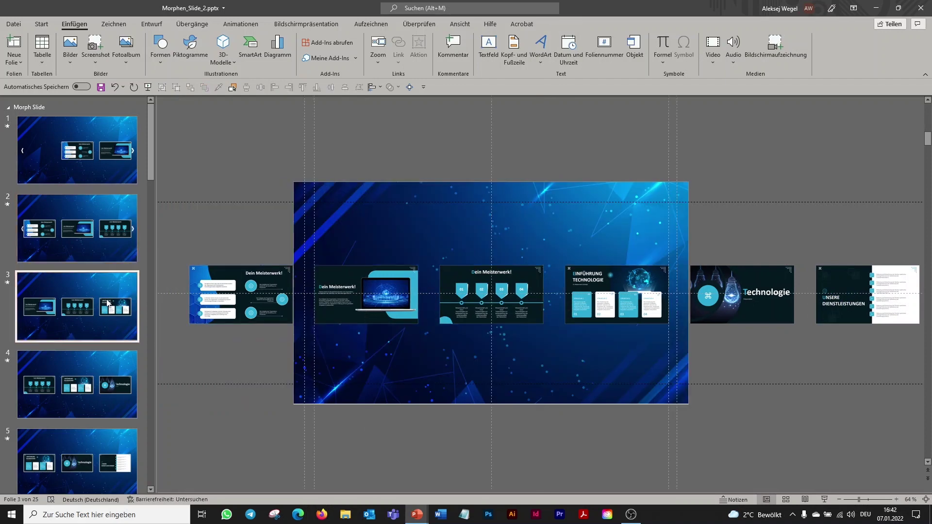
pyautogui.hotkey('ctrl', 'v')
pyautogui.scroll(-1, 53, 325)
pyautogui.click(53, 320)
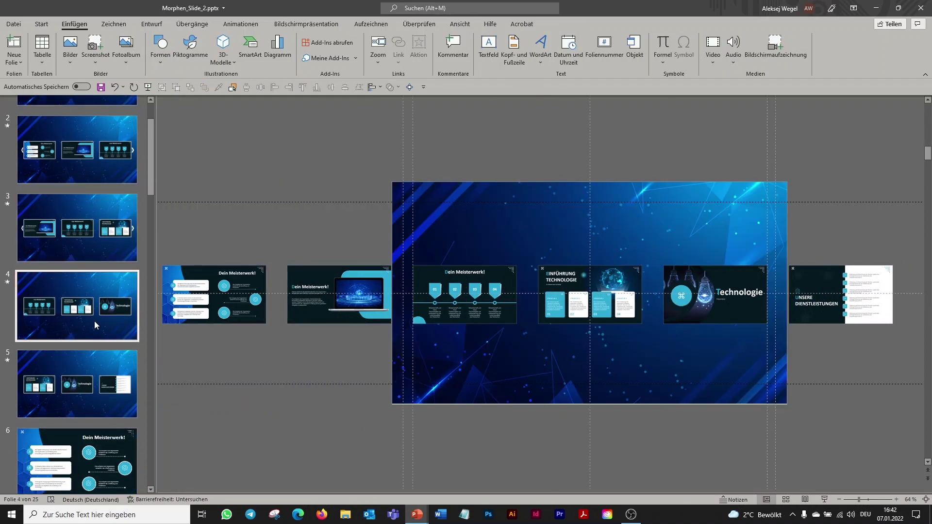
pyautogui.hotkey('ctrl', 'v')
pyautogui.click(66, 371)
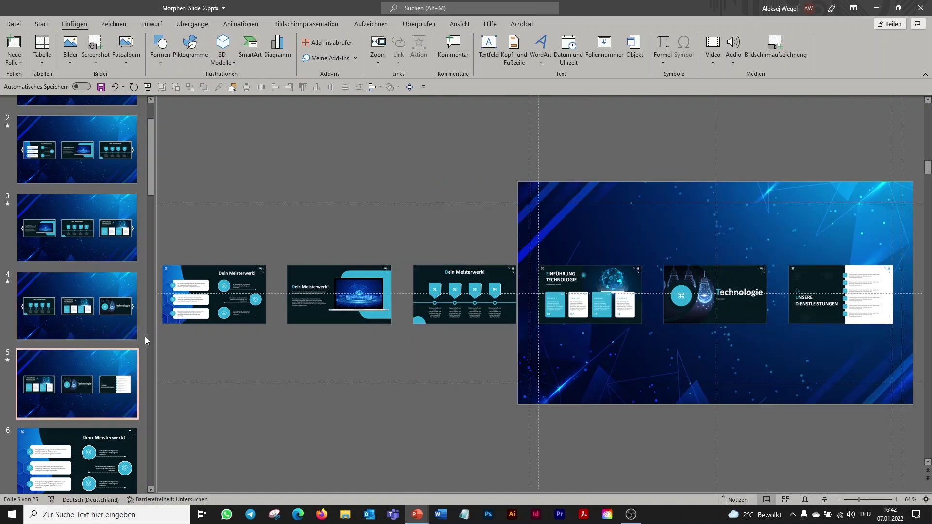
pyautogui.hotkey('ctrl', 'v')
pyautogui.scroll(1, 68, 324)
pyautogui.scroll(1, 80, 190)
pyautogui.click(73, 182)
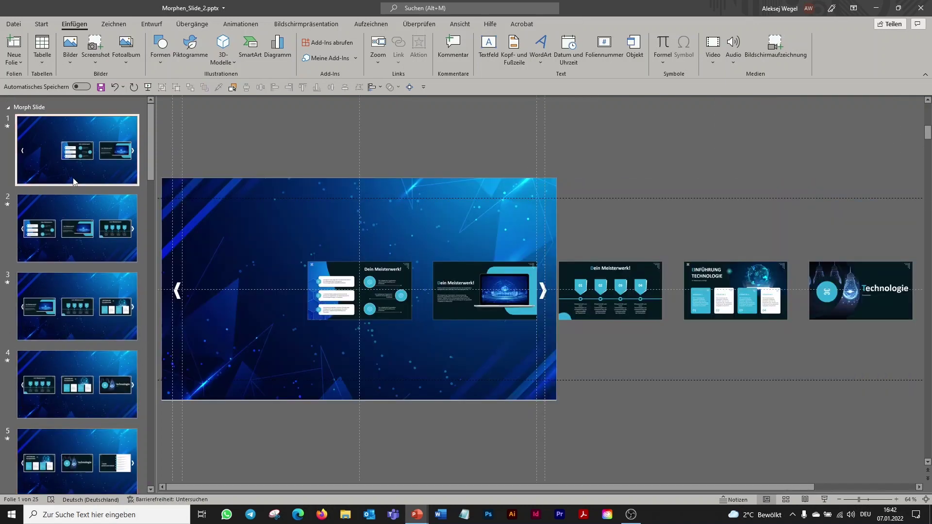
# In the slideshow, advance three slides with the right arrow, step back once, then exit.
pyautogui.click(824, 500)
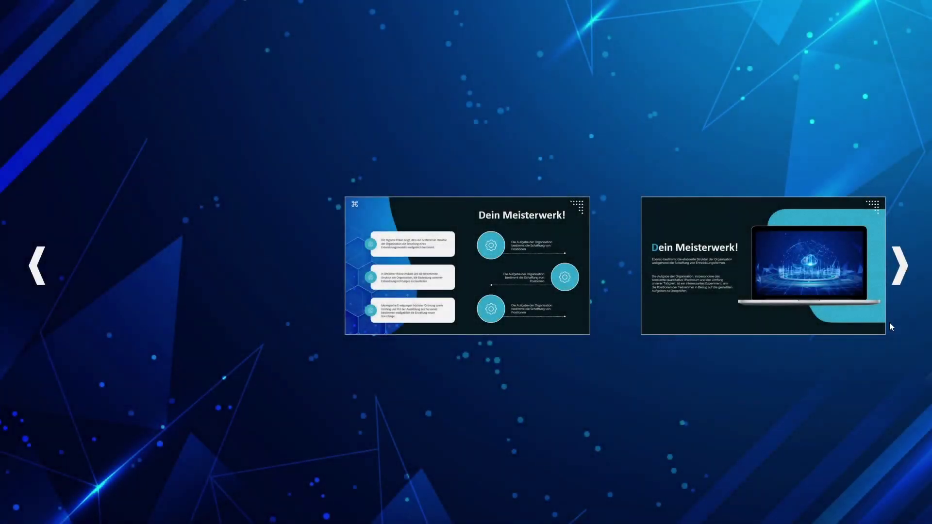
pyautogui.click(903, 266)
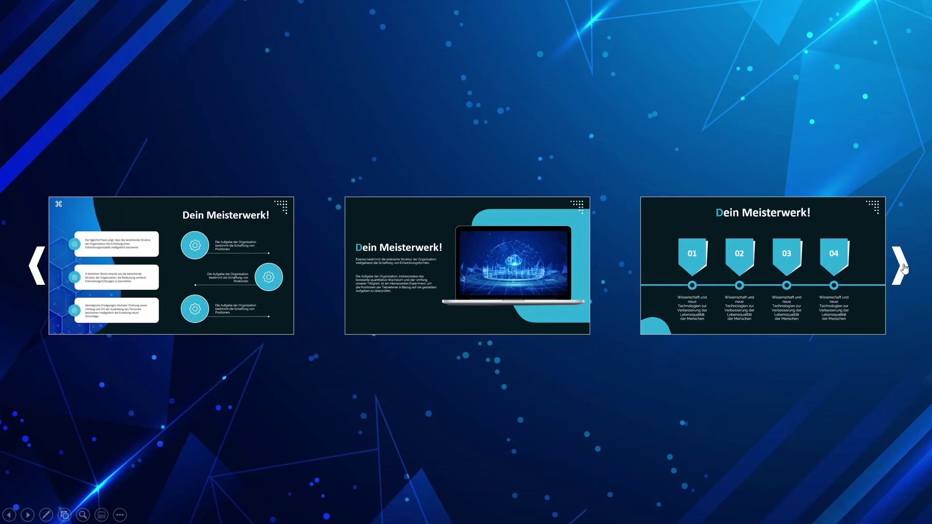
pyautogui.click(903, 267)
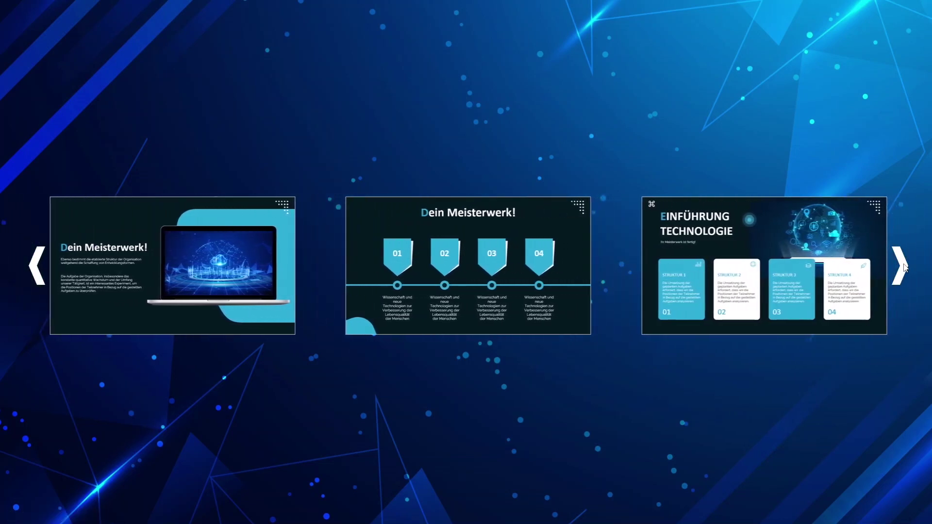
pyautogui.click(903, 266)
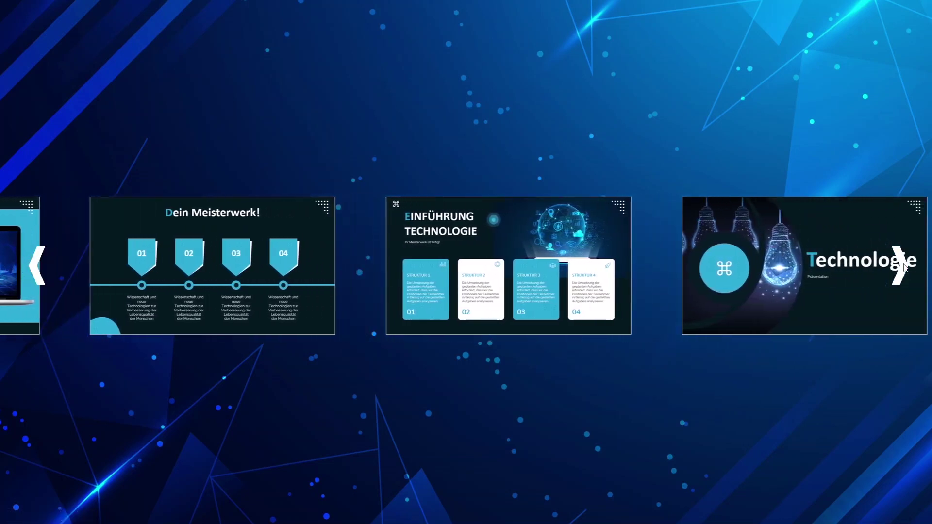
pyautogui.click(37, 267)
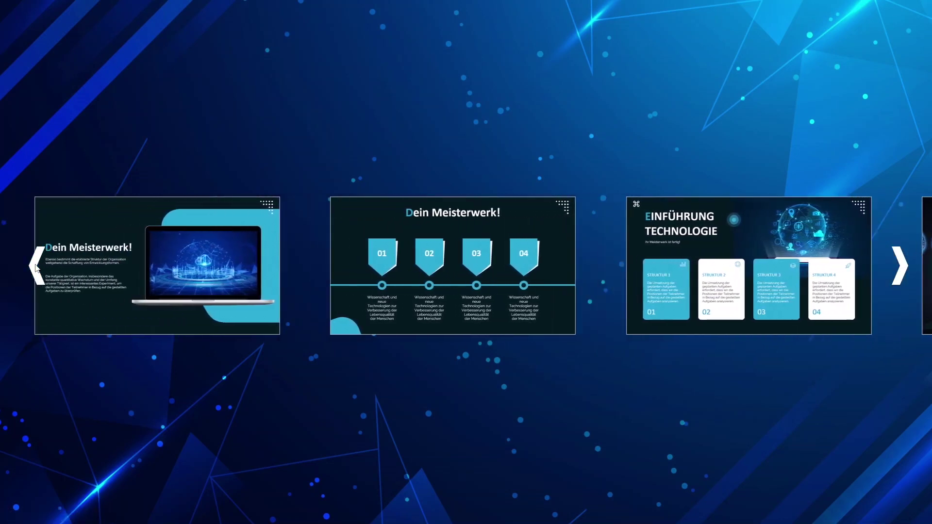
pyautogui.press('Escape')
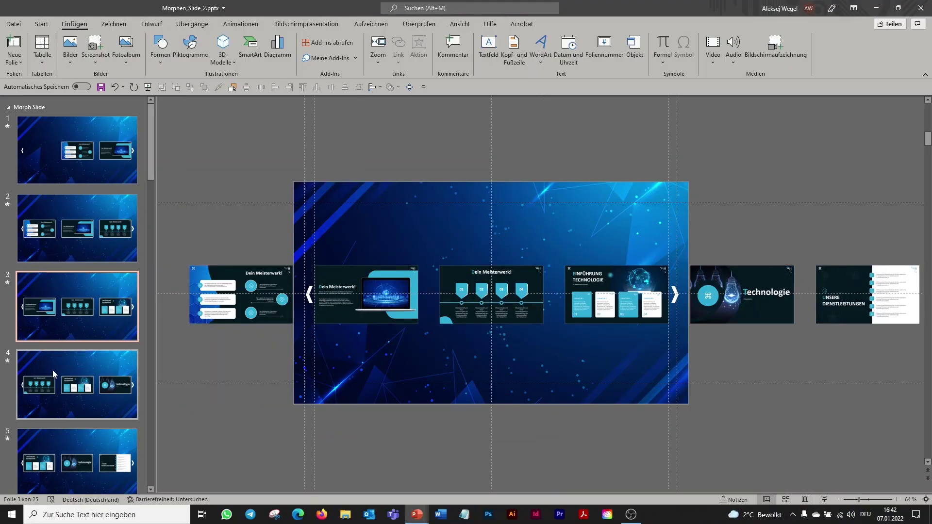
# Inspect the layering options of slide 1's thumbnail row group.
pyautogui.click(76, 151)
pyautogui.click(360, 273)
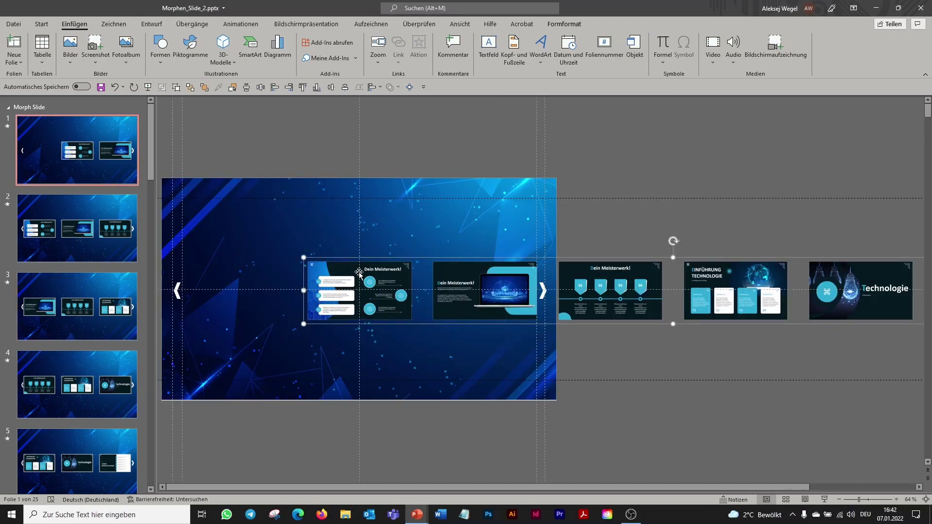
pyautogui.click(359, 273)
pyautogui.rightClick(359, 273)
pyautogui.click(345, 258)
pyautogui.click(346, 258)
pyautogui.rightClick(345, 258)
pyautogui.click(395, 336)
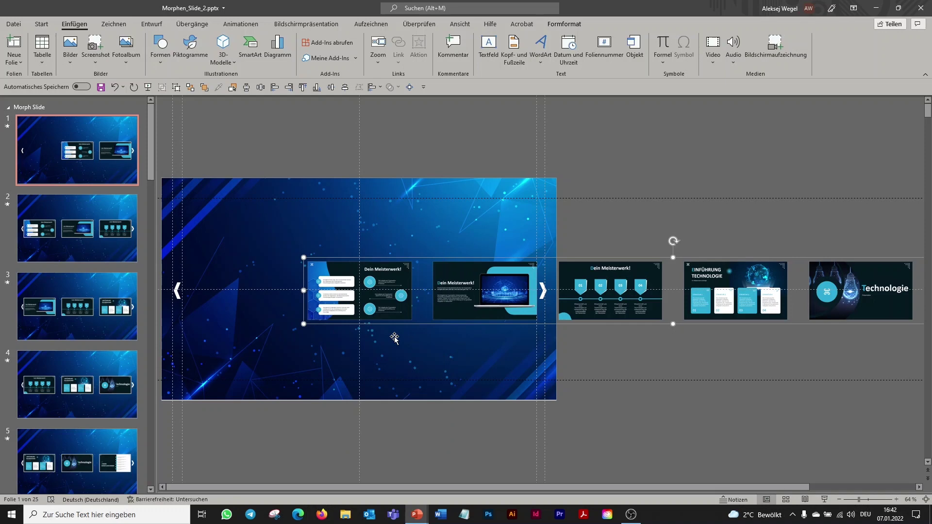
# Check the layering options of the thumbnail row groups on slides 2 and 3.
pyautogui.click(99, 219)
pyautogui.click(275, 275)
pyautogui.rightClick(271, 264)
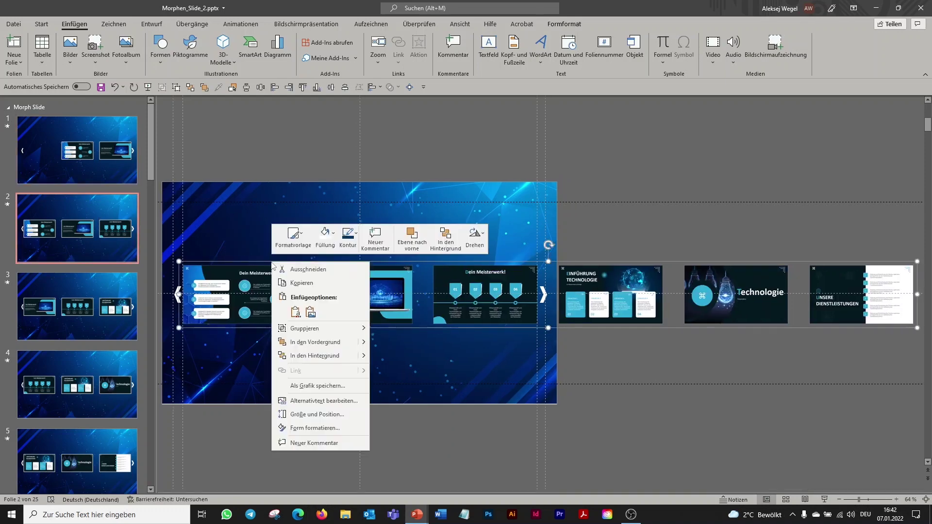
pyautogui.click(316, 341)
pyautogui.click(78, 306)
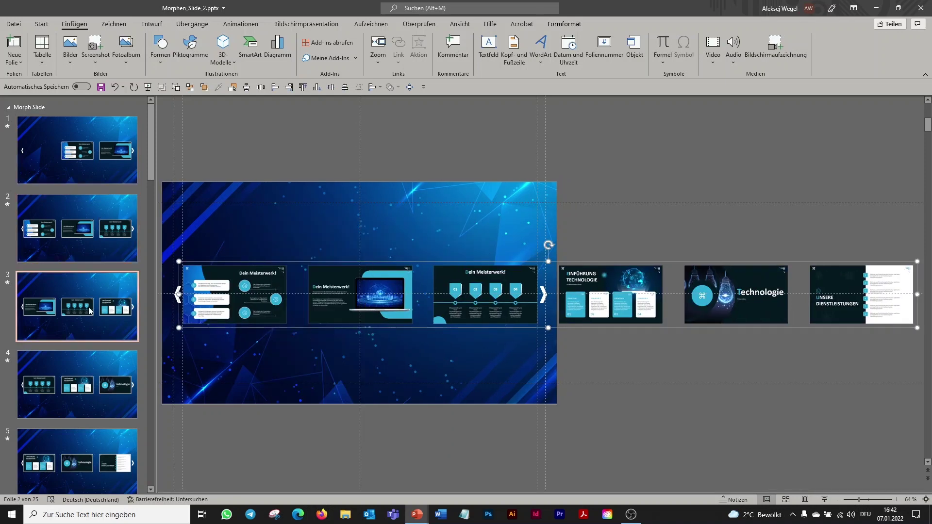
pyautogui.click(257, 272)
pyautogui.rightClick(246, 290)
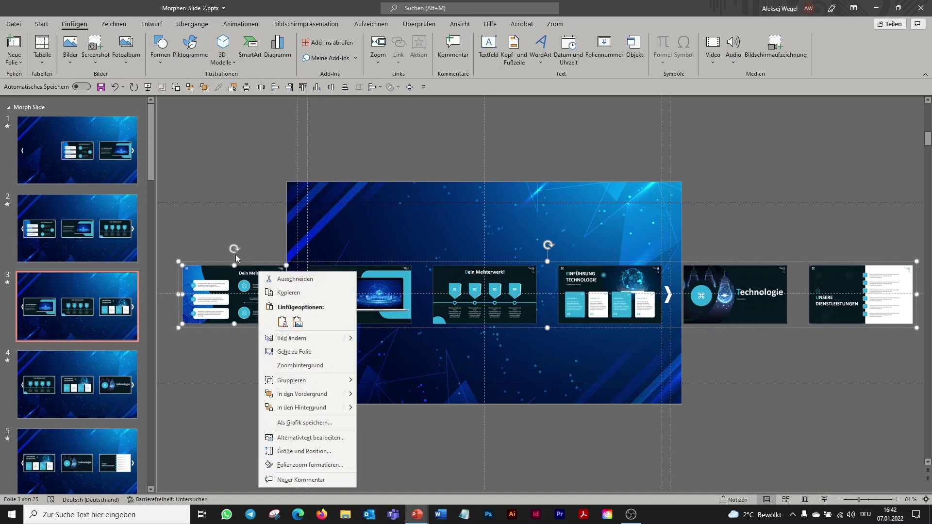
pyautogui.press('Escape')
pyautogui.press('Escape')
pyautogui.rightClick(211, 270)
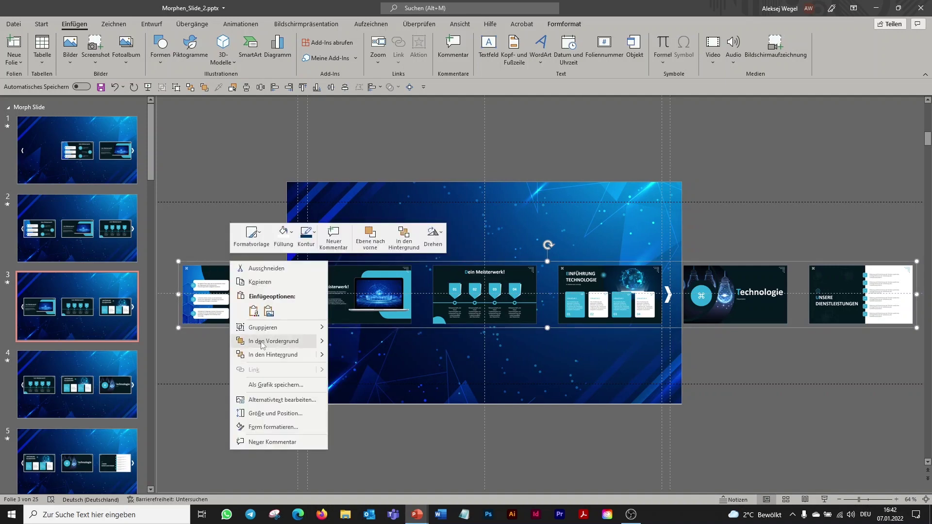
pyautogui.press('Escape')
# Check the thumbnail row layering on slides 4 and 5, then scroll back up.
pyautogui.click(84, 371)
pyautogui.click(215, 265)
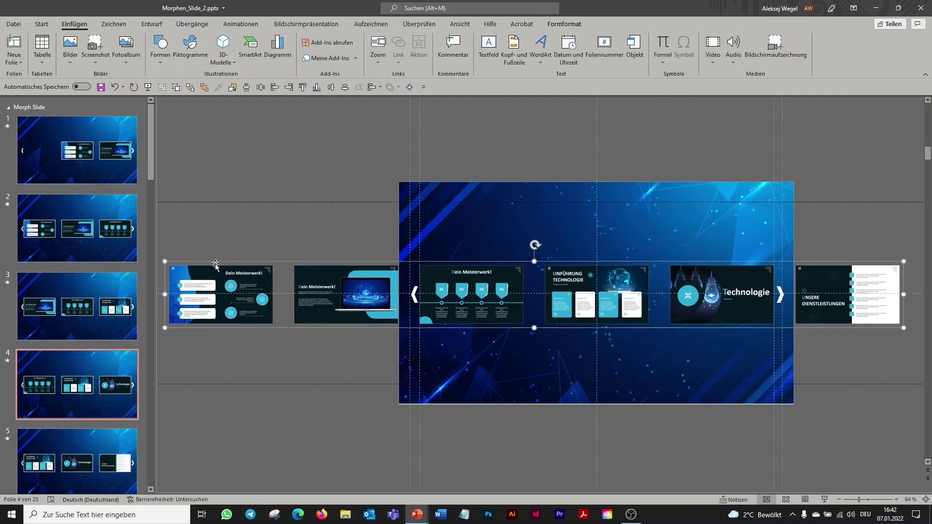
pyautogui.rightClick(216, 262)
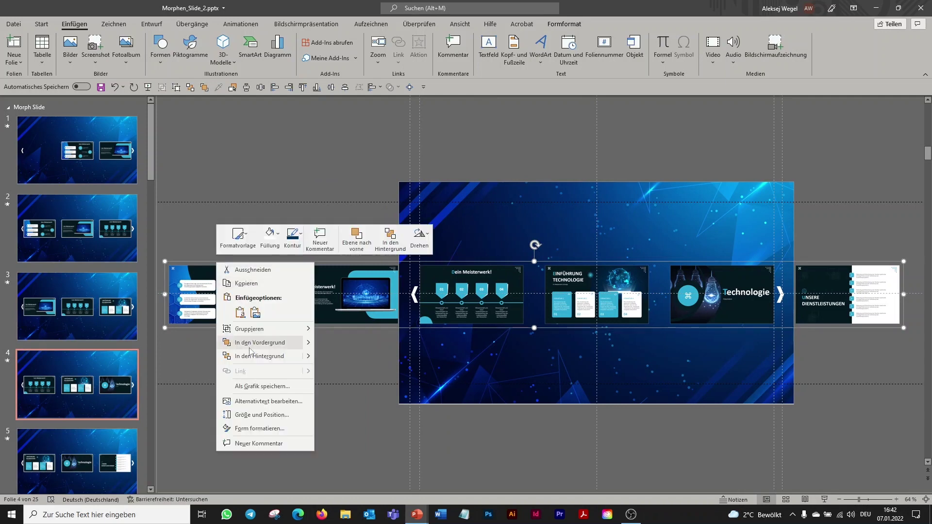
pyautogui.click(267, 342)
pyautogui.click(77, 377)
pyautogui.press('Down')
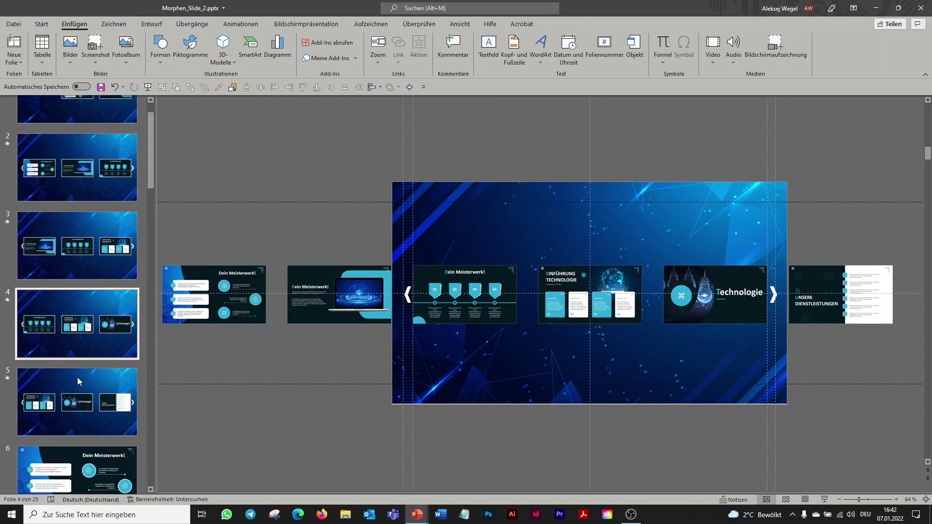
pyautogui.click(197, 265)
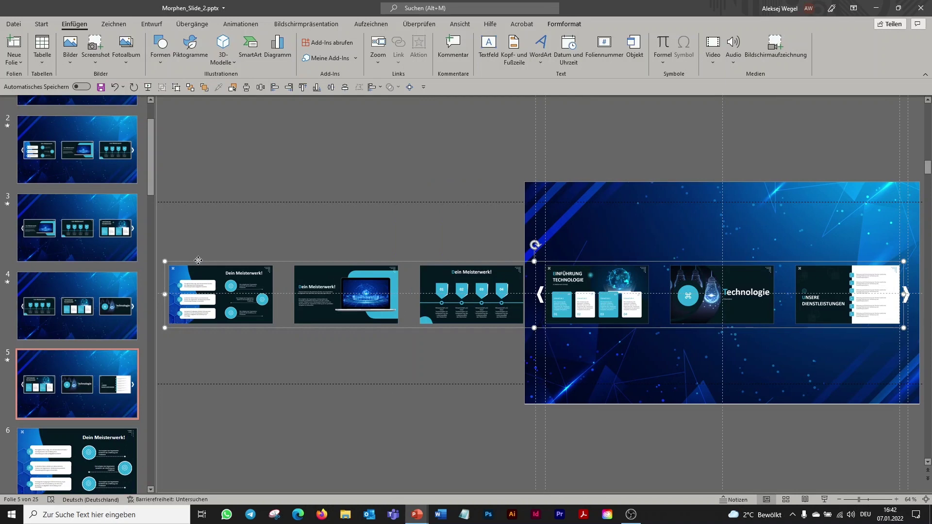
pyautogui.rightClick(198, 261)
pyautogui.click(243, 344)
pyautogui.click(243, 344)
pyautogui.scroll(3, 94, 249)
pyautogui.click(92, 159)
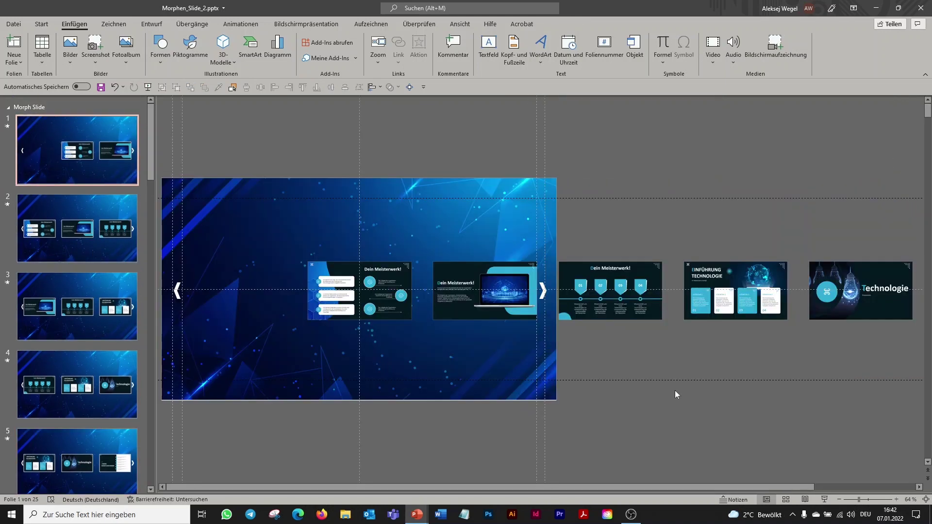
pyautogui.click(824, 499)
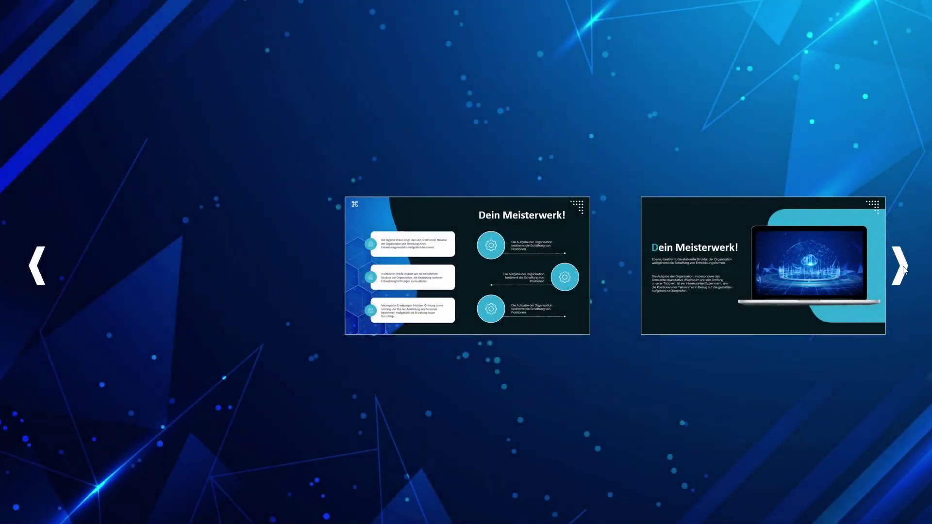
pyautogui.click(901, 266)
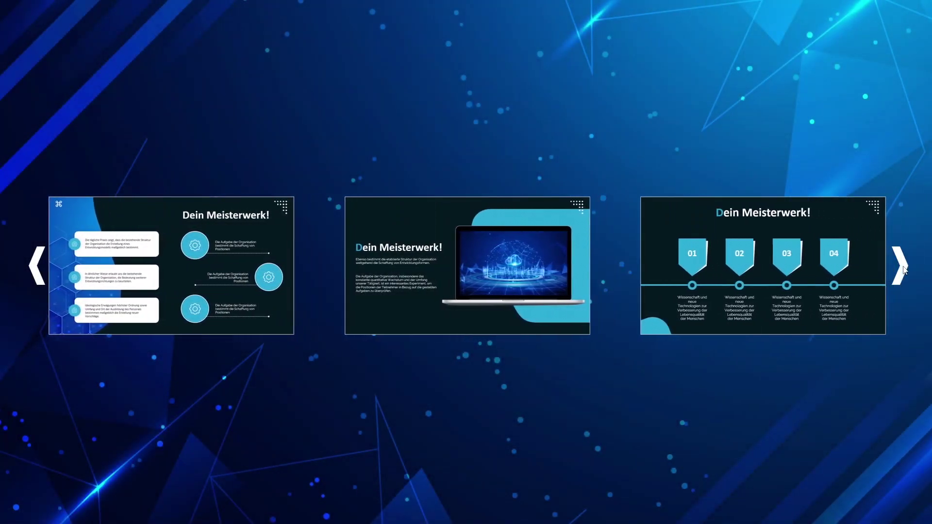
pyautogui.click(729, 280)
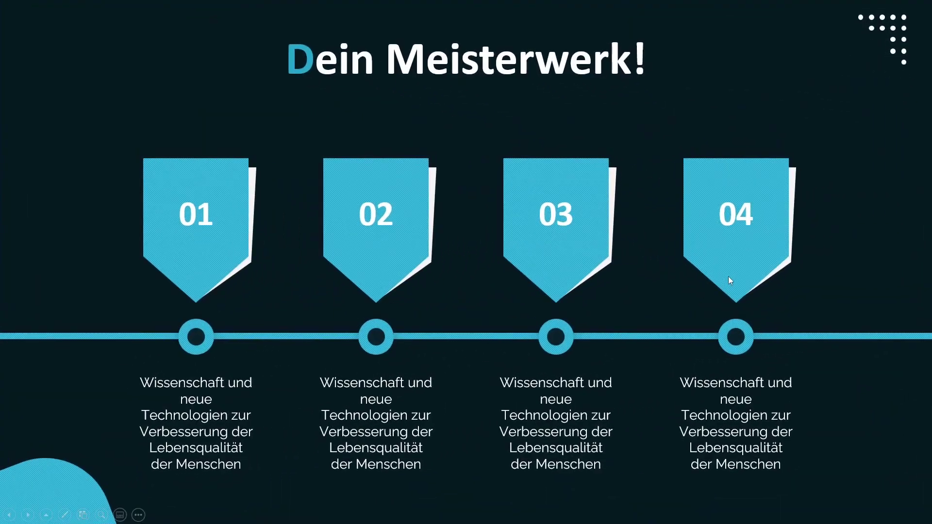
pyautogui.click(728, 276)
pyautogui.click(902, 266)
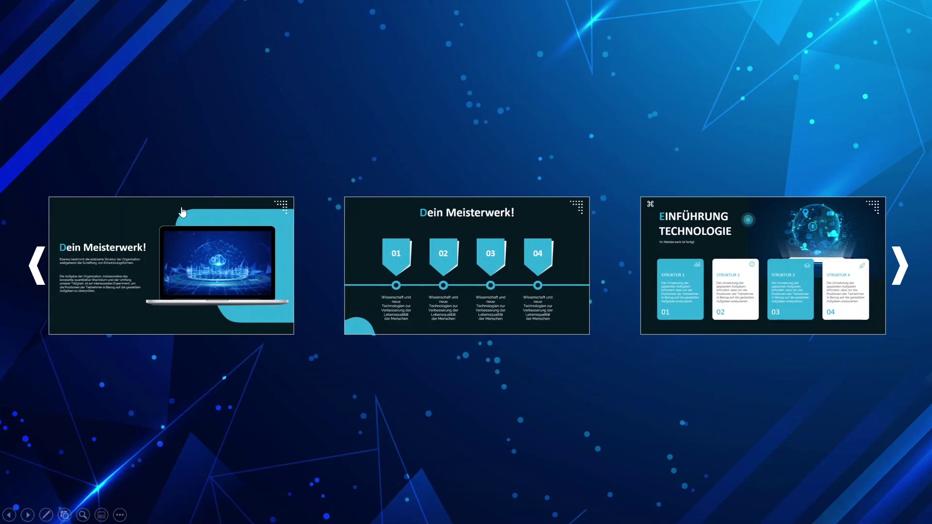
pyautogui.click(37, 274)
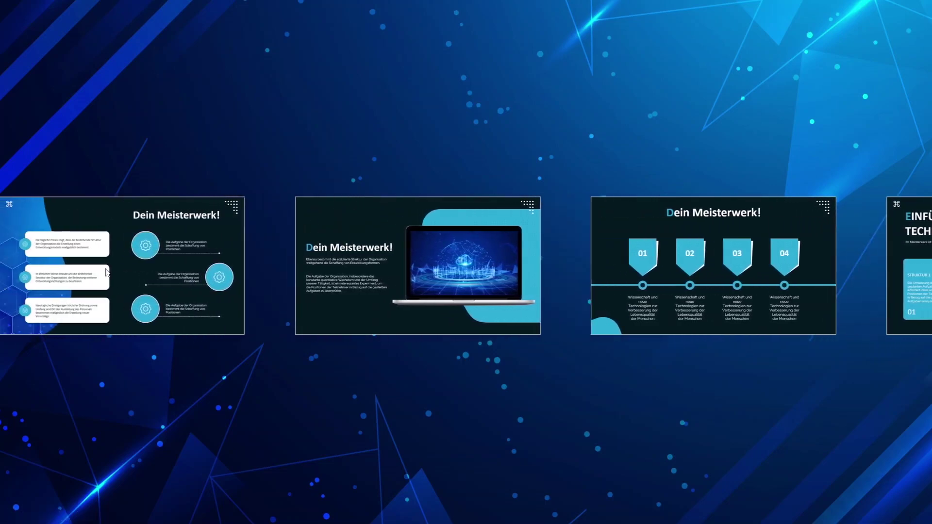
pyautogui.click(182, 275)
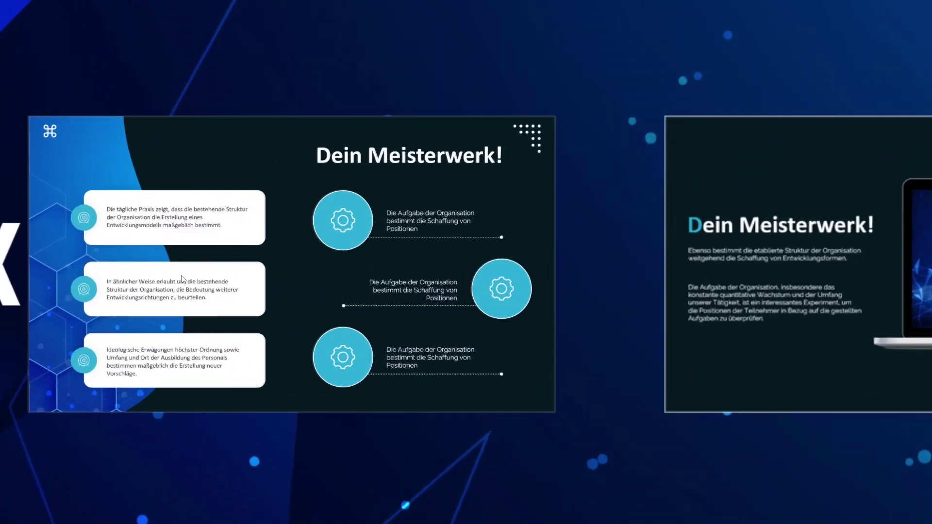
pyautogui.click(183, 279)
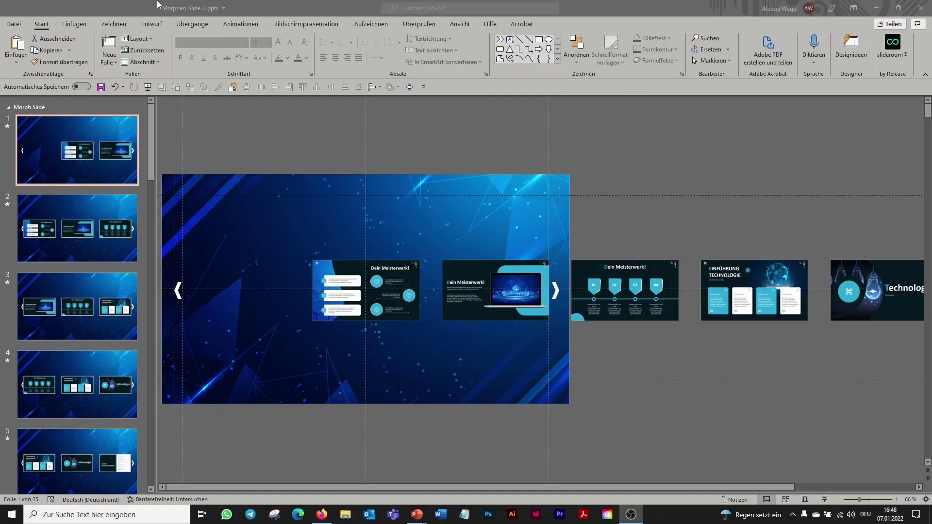
# Draw a small oval below the first zoom card.
pyautogui.click(71, 24)
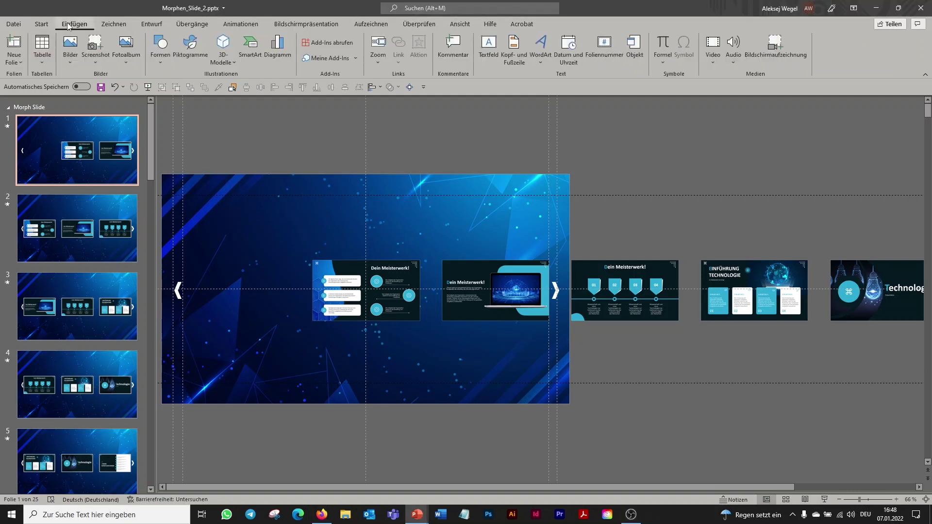
pyautogui.click(159, 63)
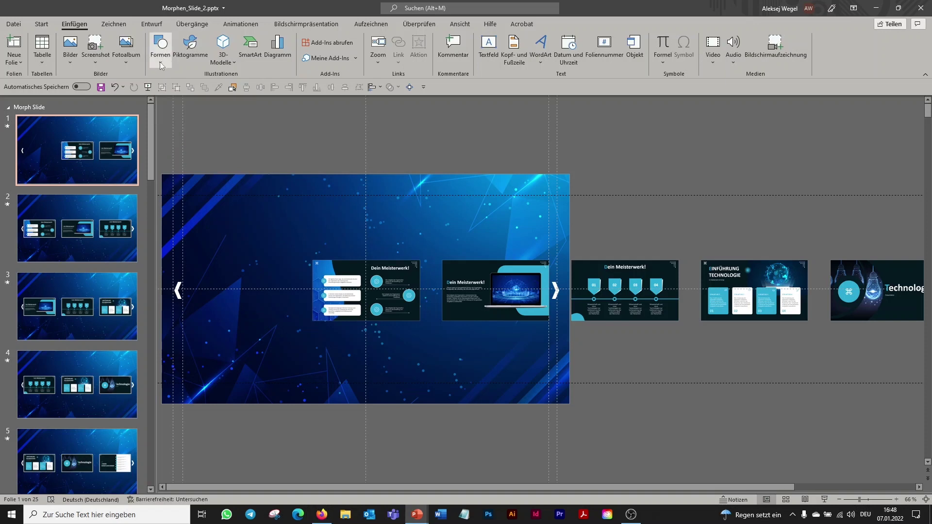
pyautogui.click(204, 87)
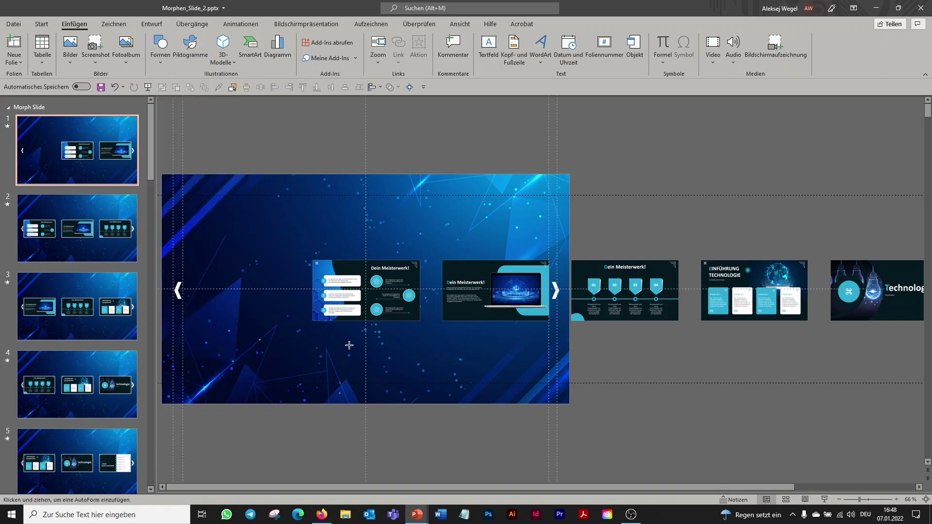
pyautogui.moveTo(349, 345); pyautogui.dragTo(370, 366)
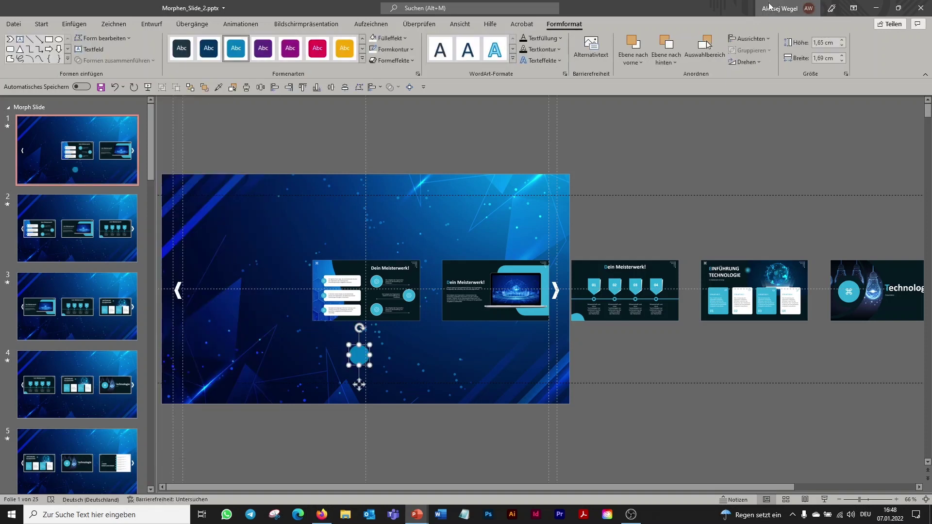
# Resize the oval to a 1,2 cm round dot.
pyautogui.click(843, 45)
pyautogui.click(843, 45)
pyautogui.click(842, 46)
pyautogui.click(842, 45)
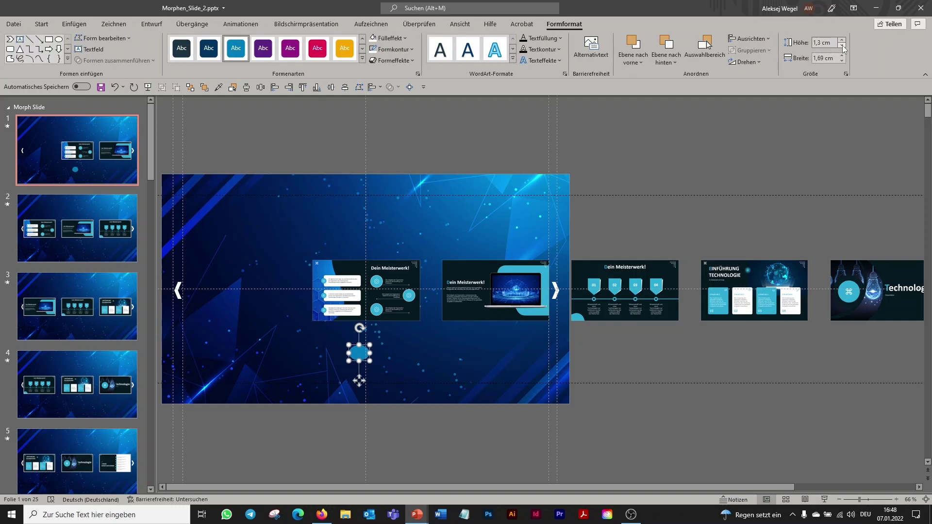
pyautogui.click(843, 46)
pyautogui.click(841, 62)
pyautogui.click(841, 62)
pyautogui.click(841, 61)
pyautogui.click(841, 62)
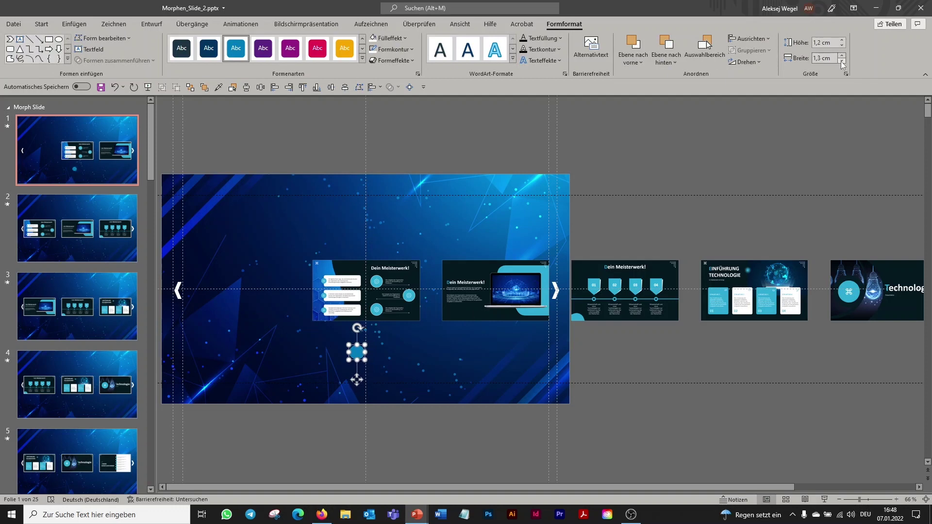
pyautogui.click(841, 61)
# Fill the dot white without an outline, then place a copy just to its right.
pyautogui.click(372, 38)
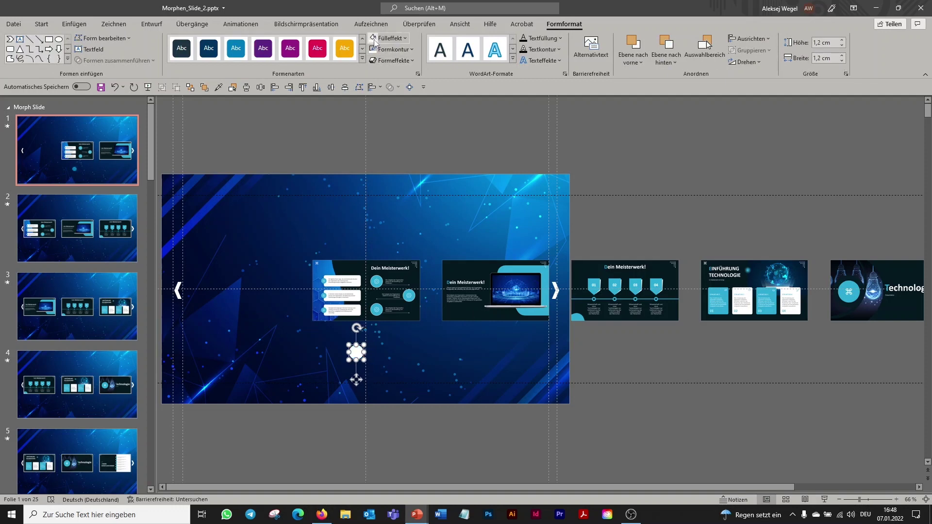
pyautogui.click(408, 50)
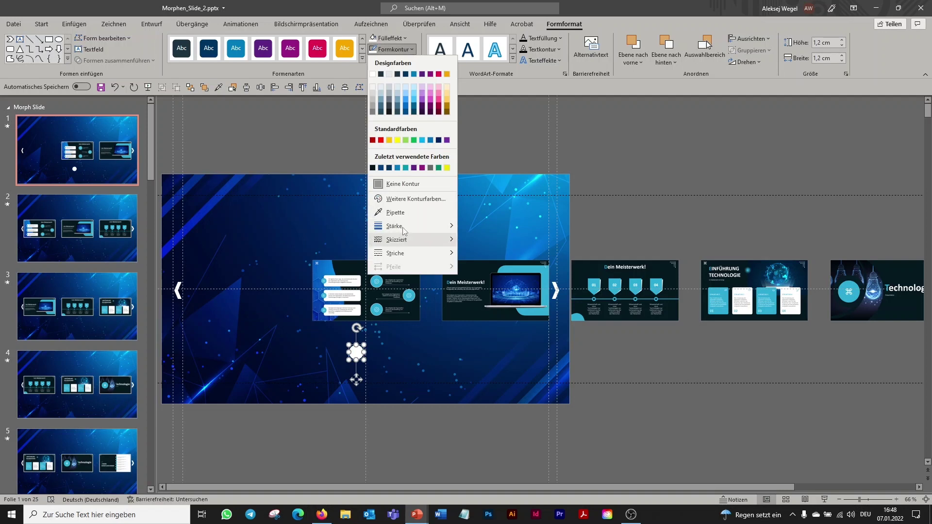
pyautogui.moveTo(412, 226)
pyautogui.click(494, 327)
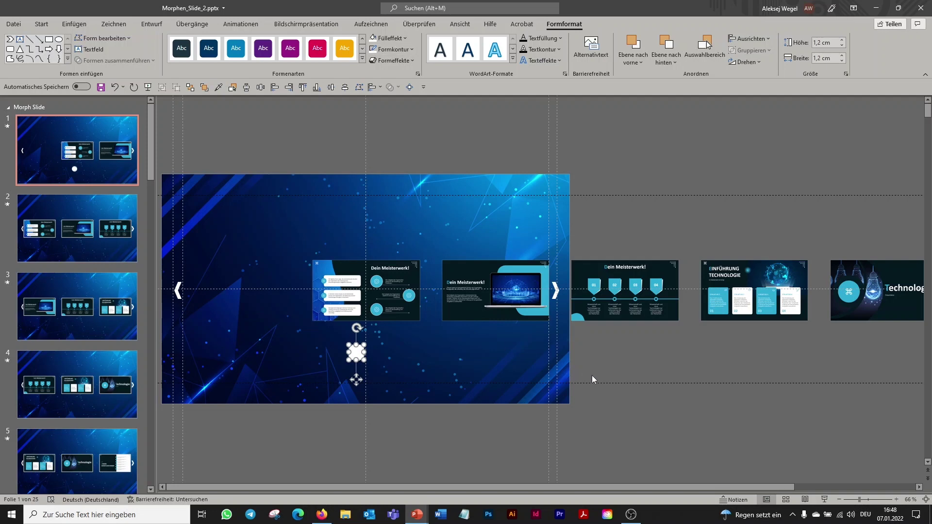
pyautogui.click(611, 380)
pyautogui.click(355, 347)
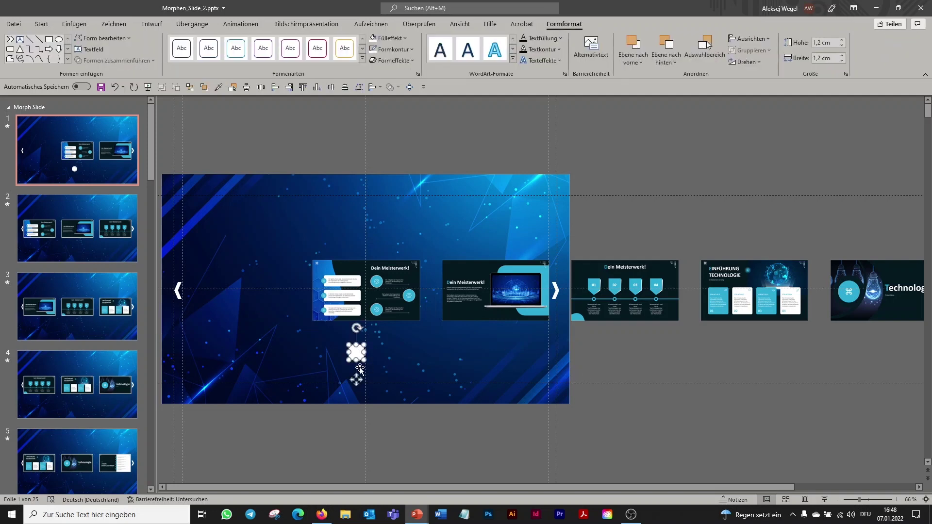
pyautogui.moveTo(357, 379); pyautogui.dragTo(383, 389)
# Remove the copy's fill to make a ring, and resize both dots to 0,8 × 0,8 cm.
pyautogui.click(397, 39)
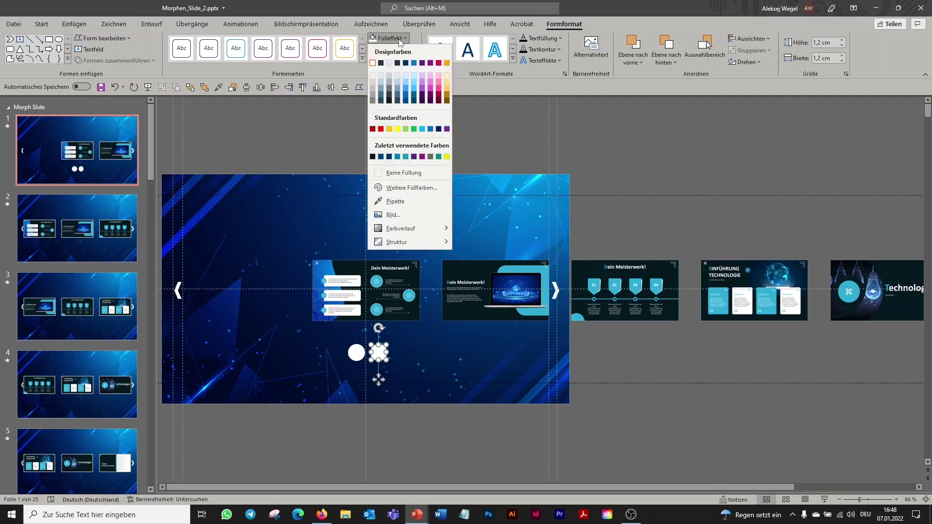
pyautogui.click(377, 173)
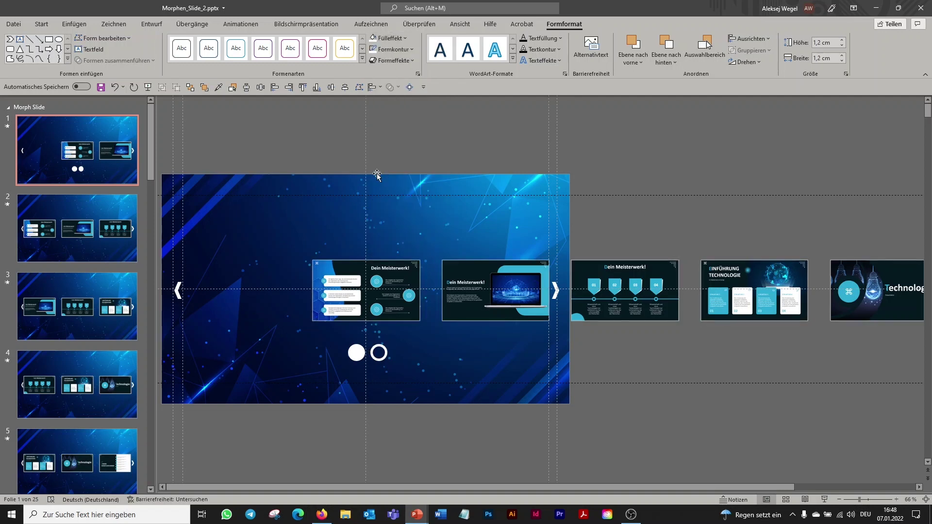
pyautogui.keyDown('shift'); pyautogui.click(359, 349); pyautogui.keyUp('shift')
pyautogui.click(842, 45)
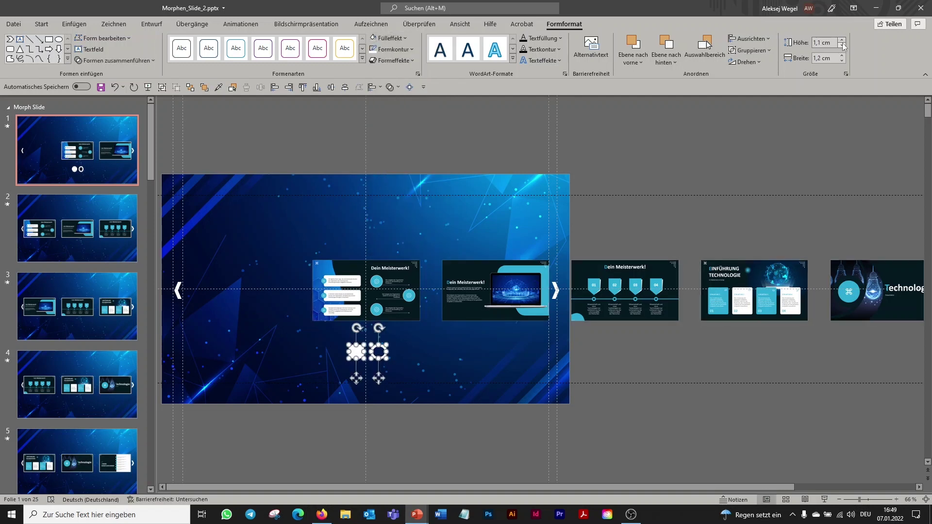
pyautogui.click(842, 45)
pyautogui.click(842, 46)
pyautogui.click(841, 46)
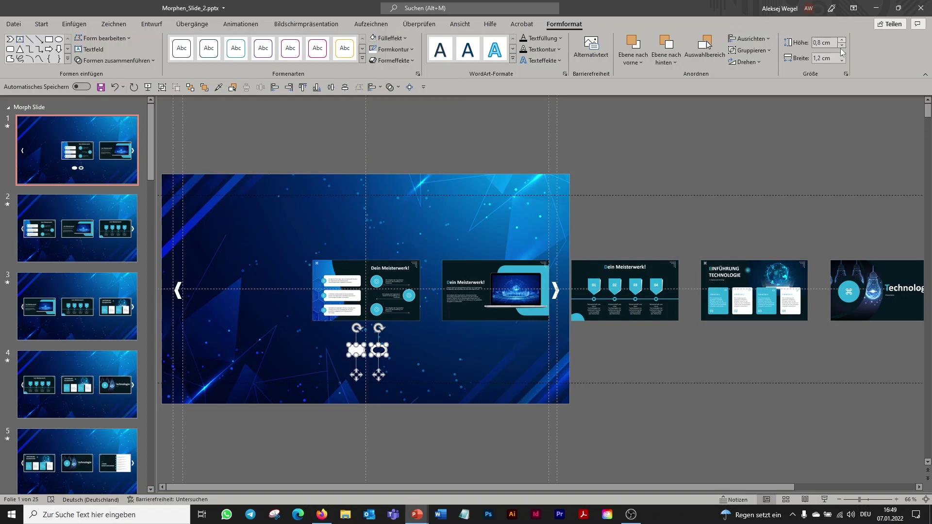
pyautogui.click(842, 62)
pyautogui.click(841, 61)
pyautogui.click(842, 62)
pyautogui.click(841, 61)
# Nudge both dots slightly upward, then select the ring dot.
pyautogui.click(714, 355)
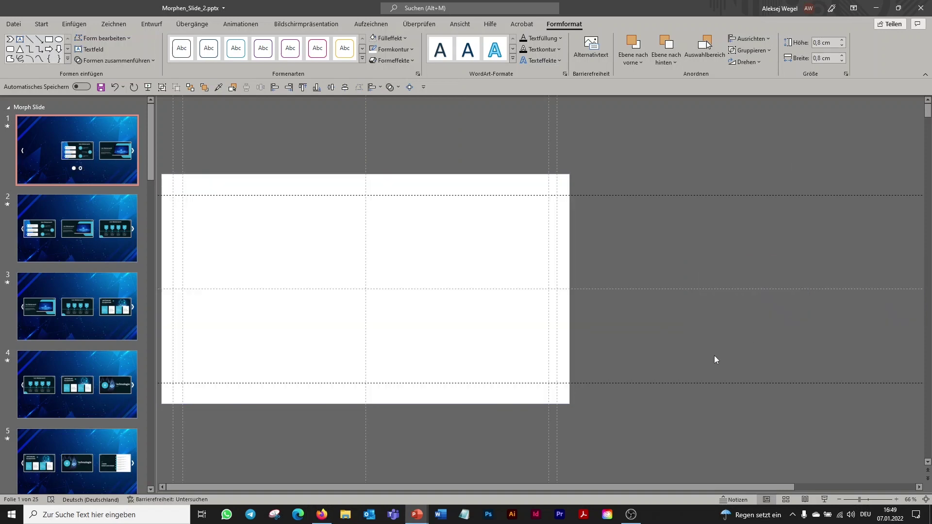
pyautogui.click(358, 348)
pyautogui.keyDown('shift'); pyautogui.click(377, 350); pyautogui.keyUp('shift')
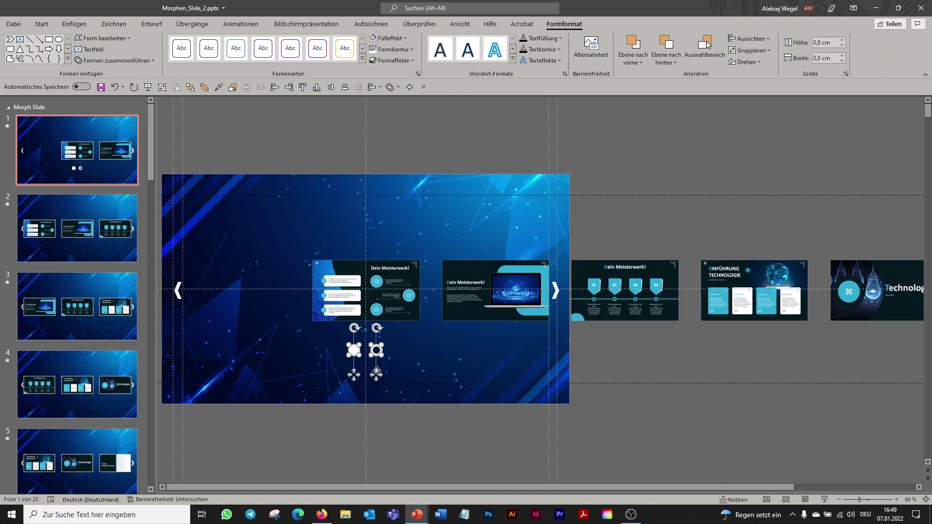
pyautogui.moveTo(376, 374); pyautogui.dragTo(377, 366)
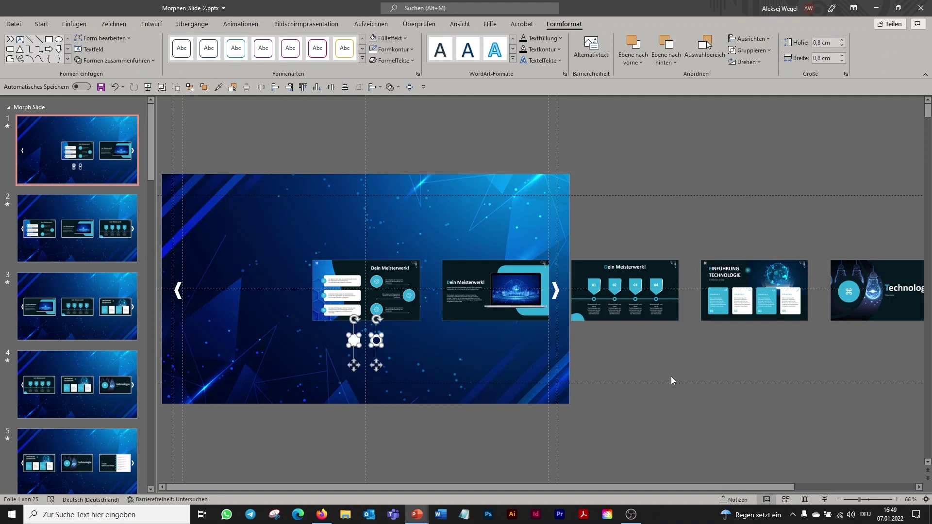
pyautogui.click(656, 375)
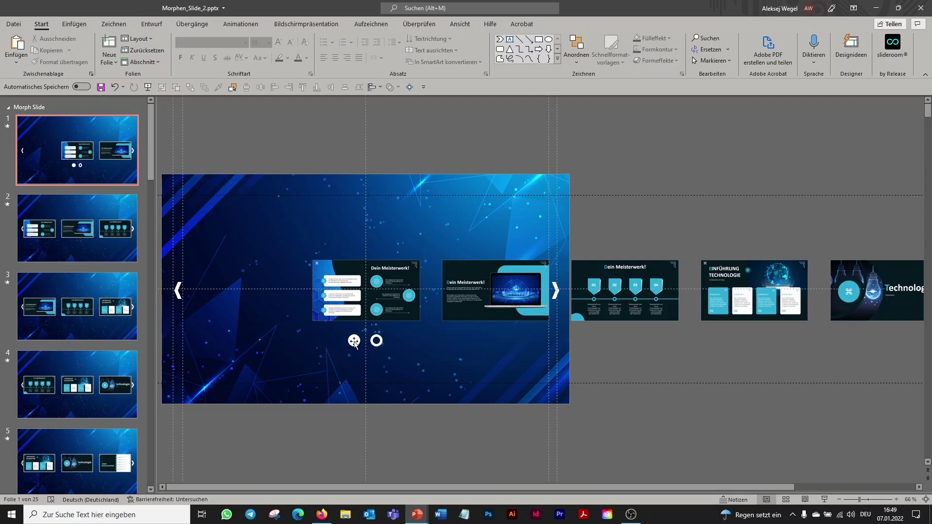
pyautogui.click(376, 343)
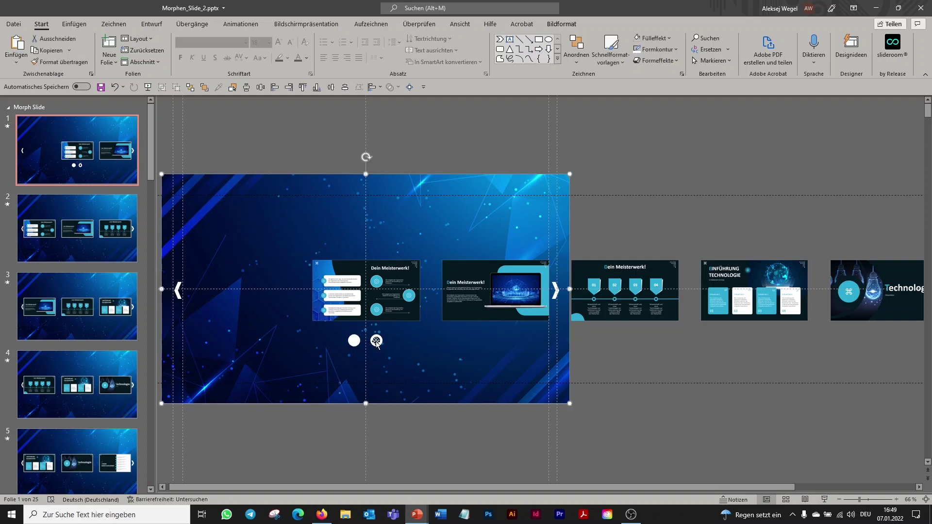
pyautogui.click(376, 341)
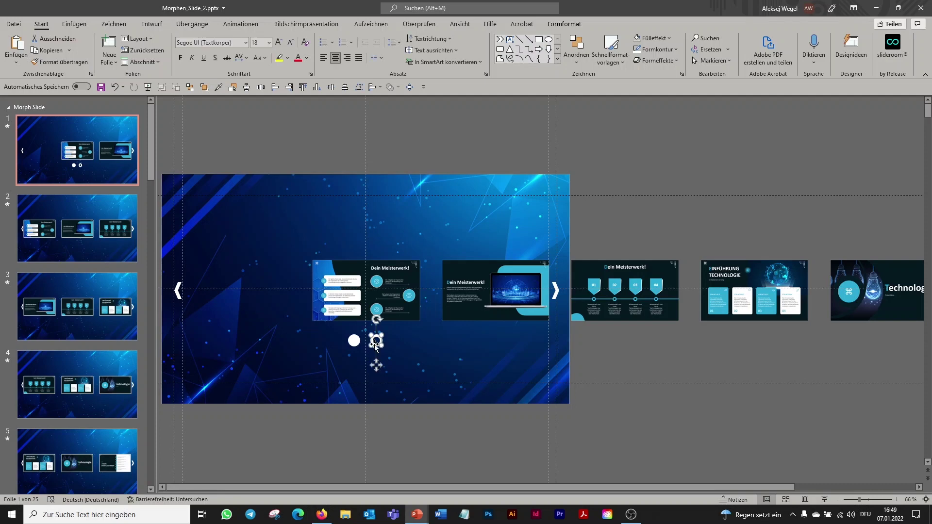
# Give the ring dot an Action hyperlink to slide 5.
pyautogui.click(75, 24)
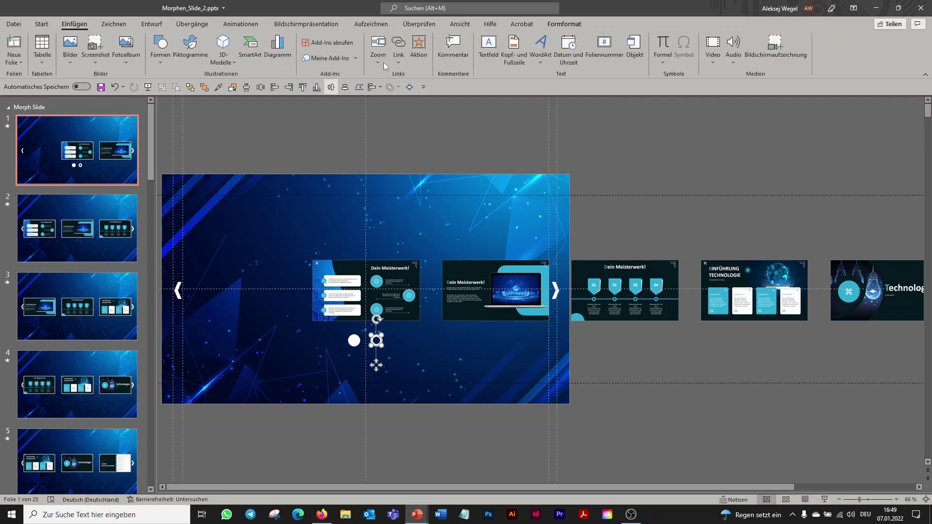
pyautogui.click(419, 47)
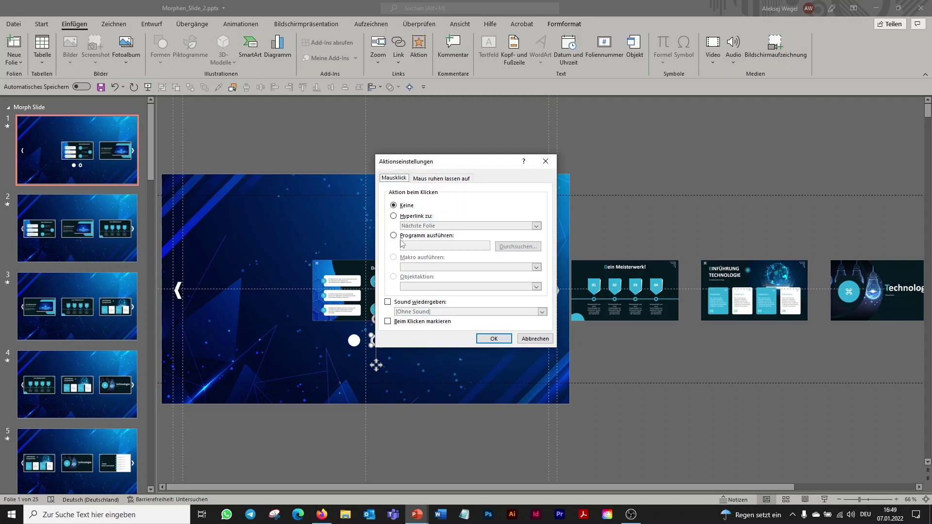
pyautogui.click(393, 217)
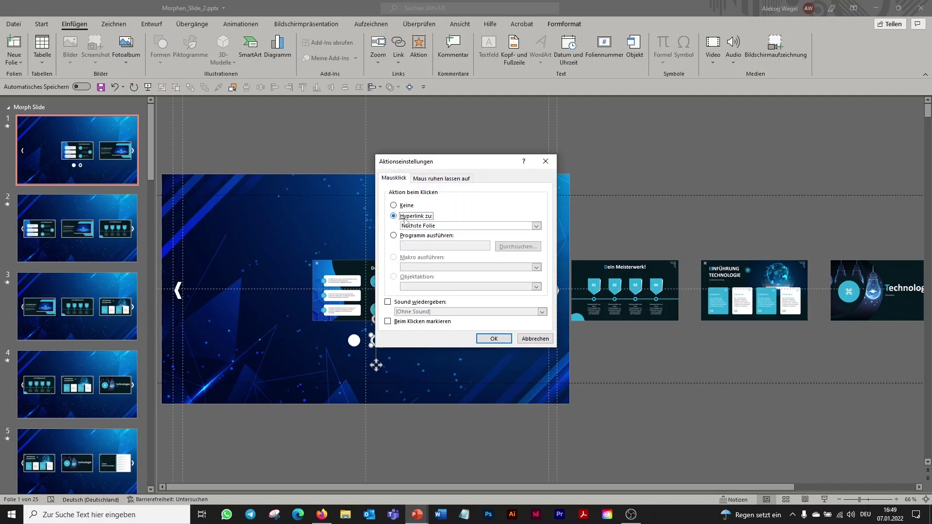
pyautogui.click(537, 226)
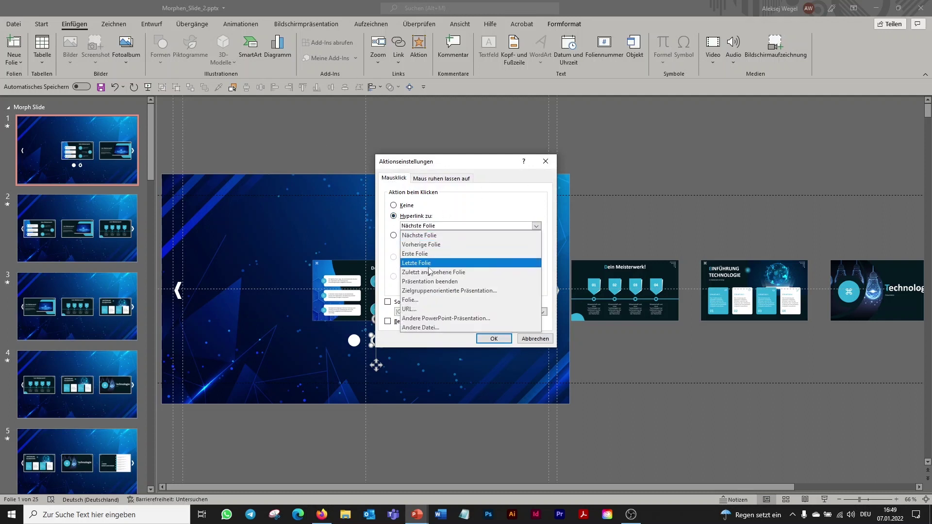
pyautogui.click(413, 300)
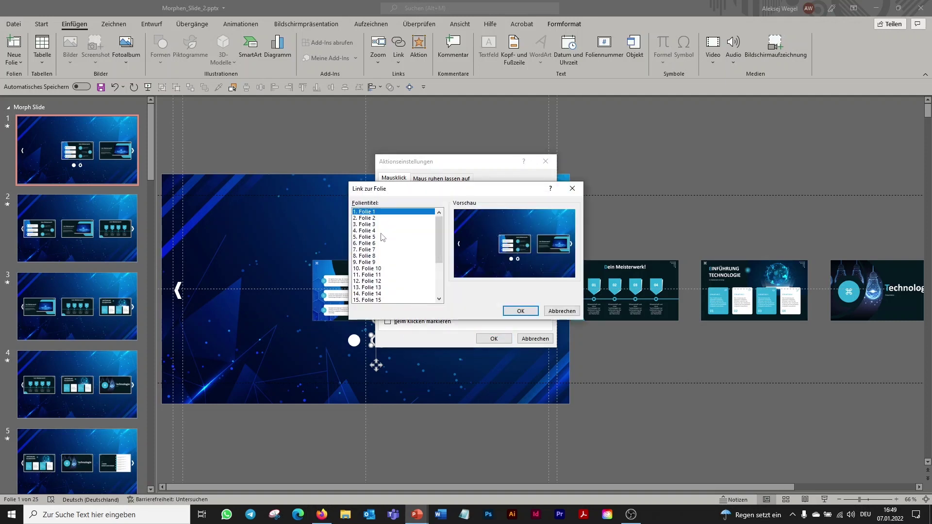
pyautogui.click(374, 237)
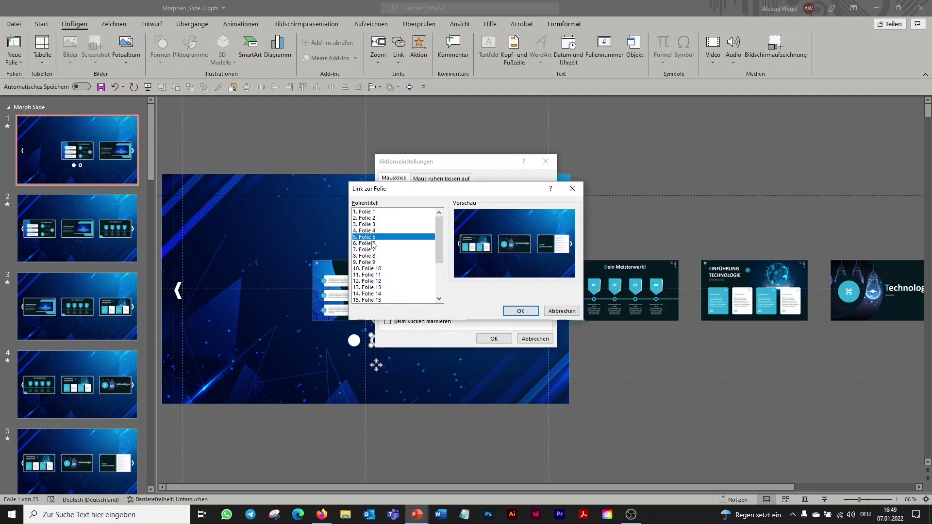
pyautogui.click(373, 243)
pyautogui.click(373, 231)
pyautogui.click(374, 237)
pyautogui.click(523, 312)
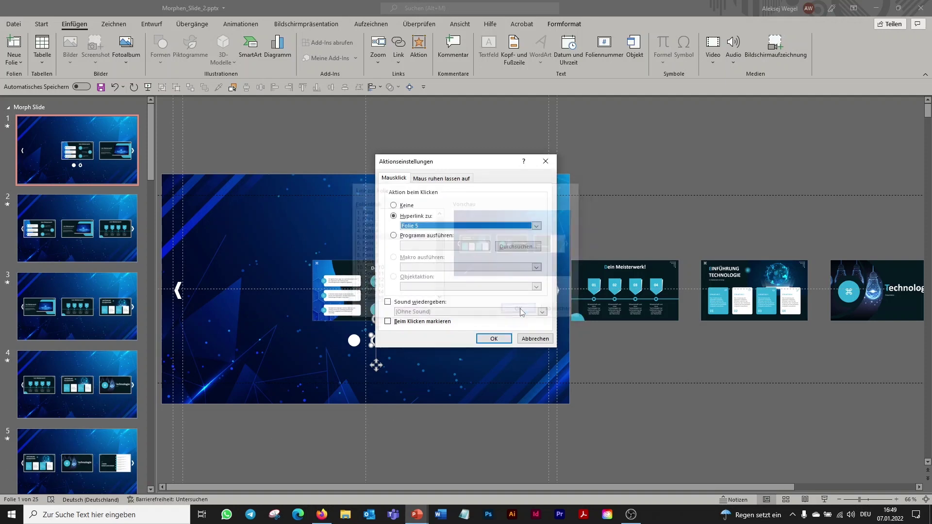
pyautogui.click(493, 339)
# Give the white filled dot an Action hyperlink to slide 1, then select both dots.
pyautogui.click(352, 342)
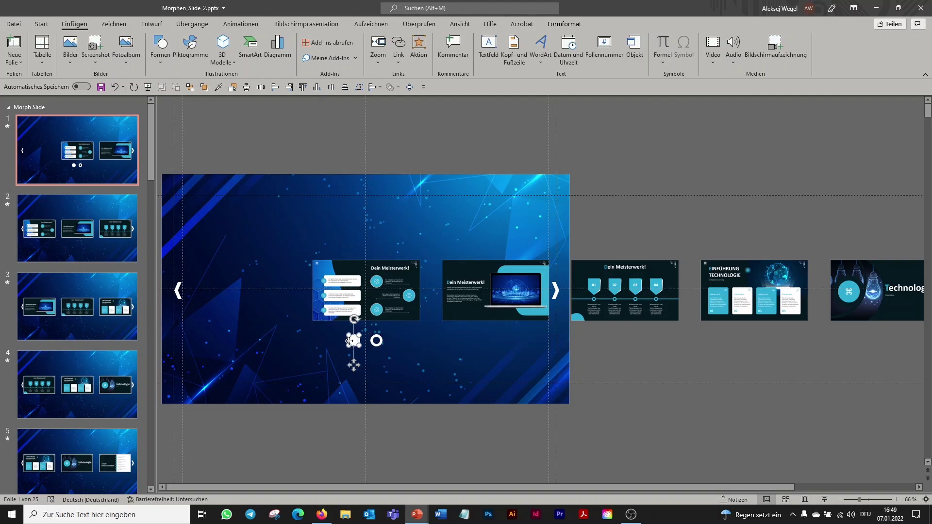
pyautogui.click(419, 49)
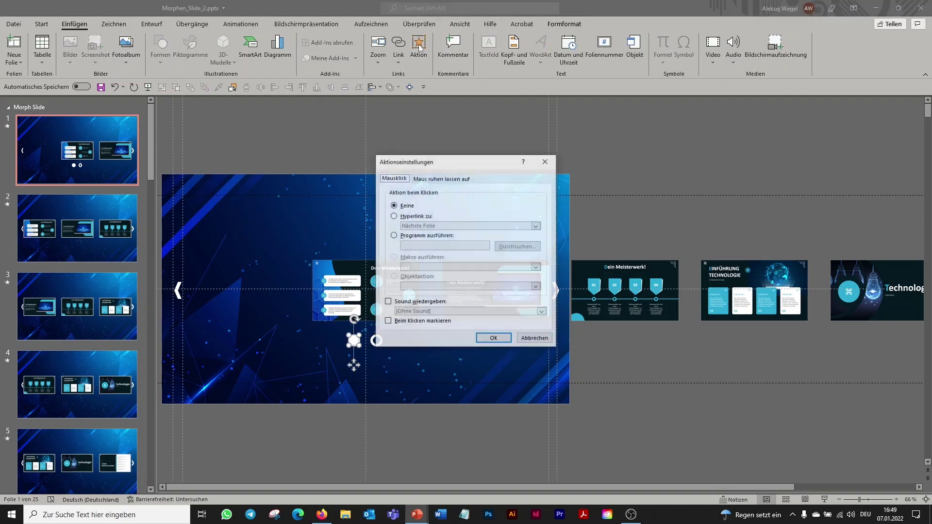
pyautogui.click(394, 217)
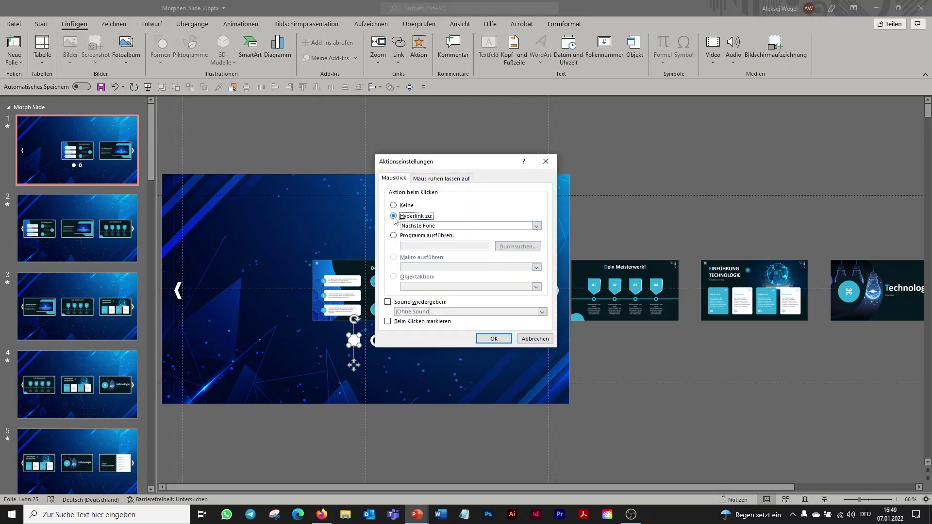
pyautogui.click(536, 226)
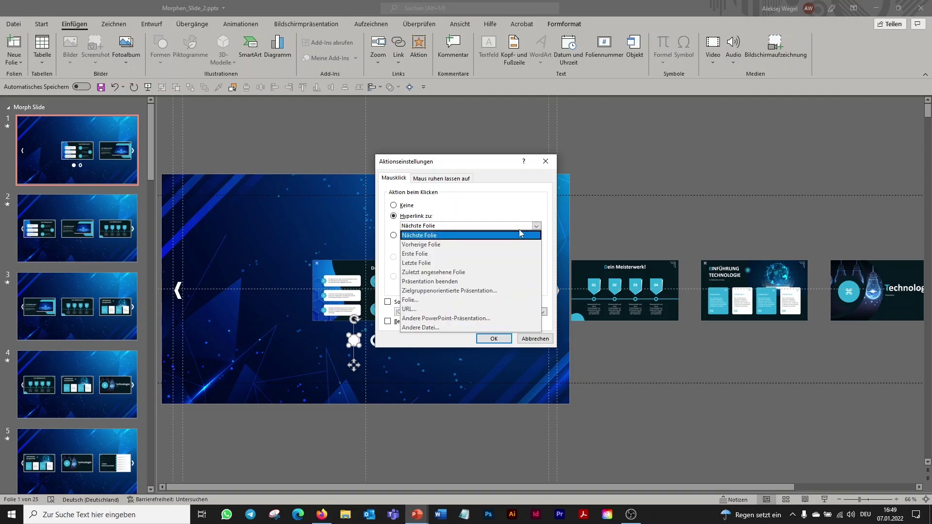
pyautogui.click(407, 304)
pyautogui.click(520, 311)
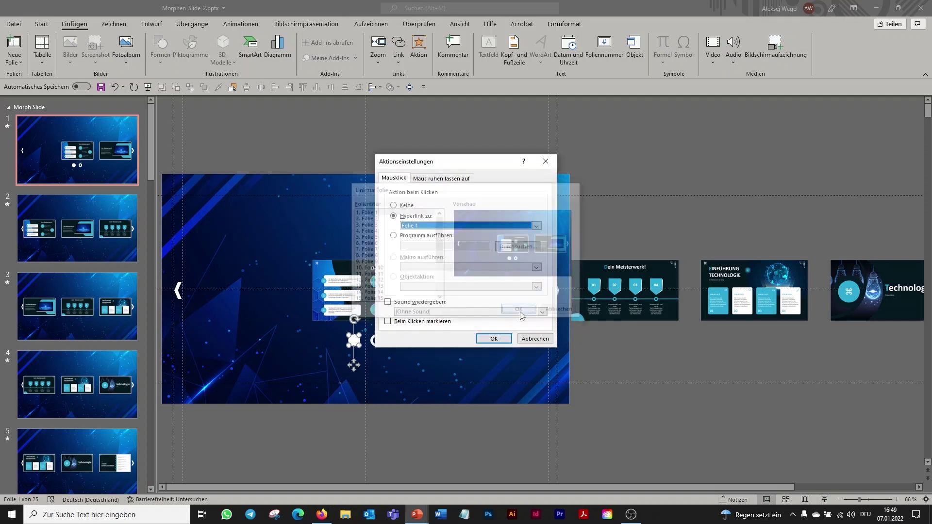
pyautogui.click(493, 338)
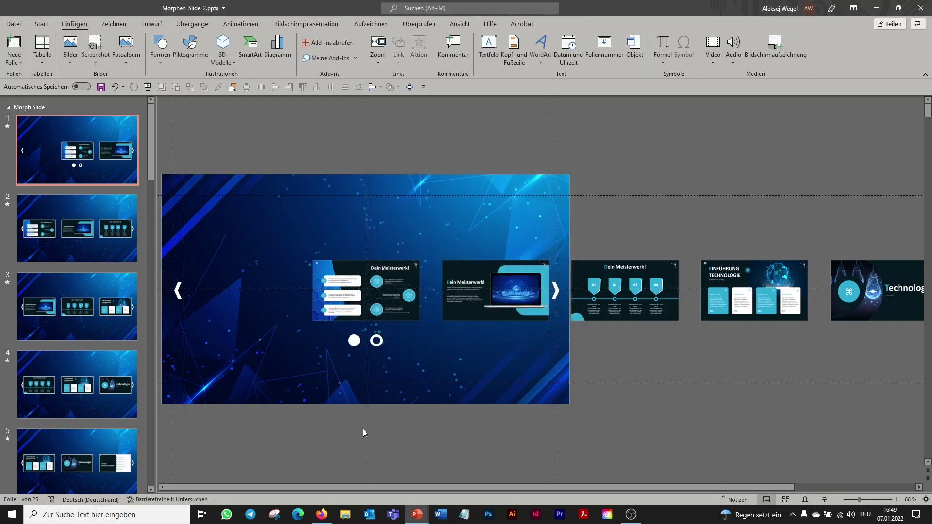
pyautogui.moveTo(335, 432); pyautogui.dragTo(403, 328)
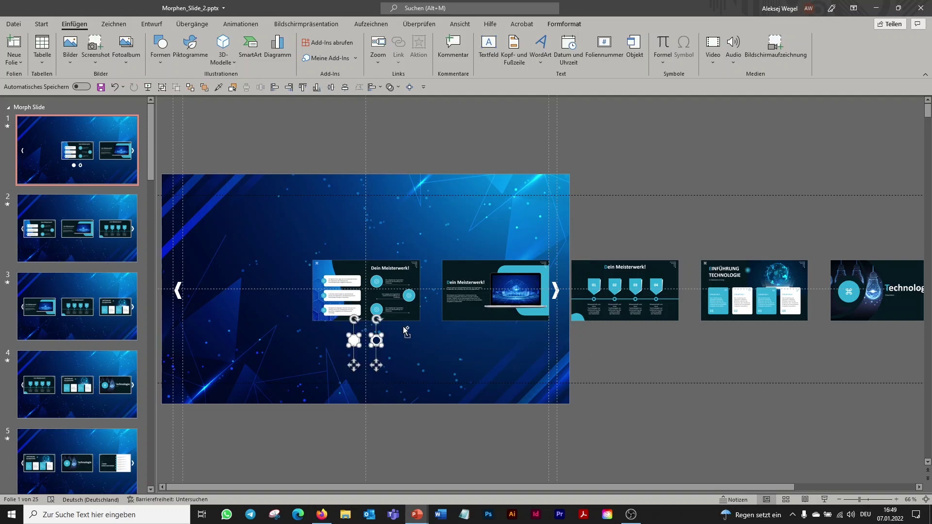
# Rename the white filled dot to !!anfang in the Selection pane.
pyautogui.click(623, 363)
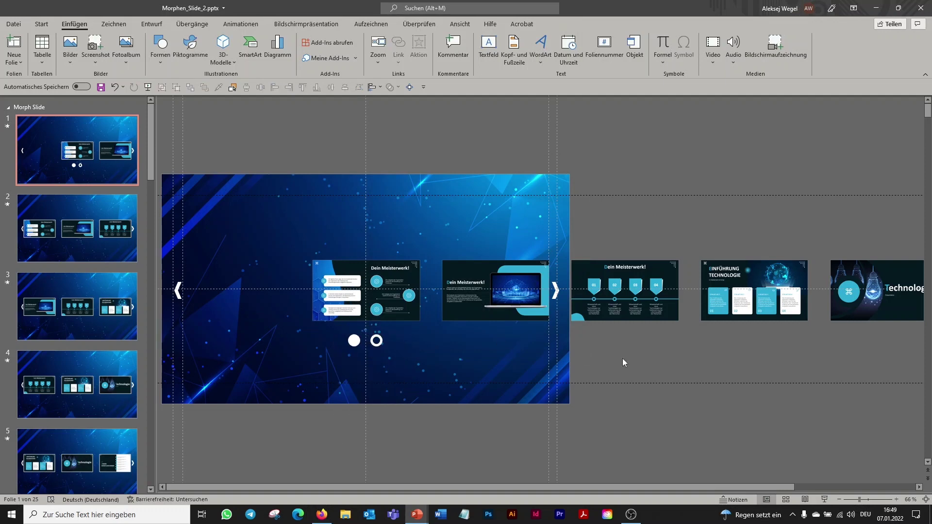
pyautogui.click(355, 341)
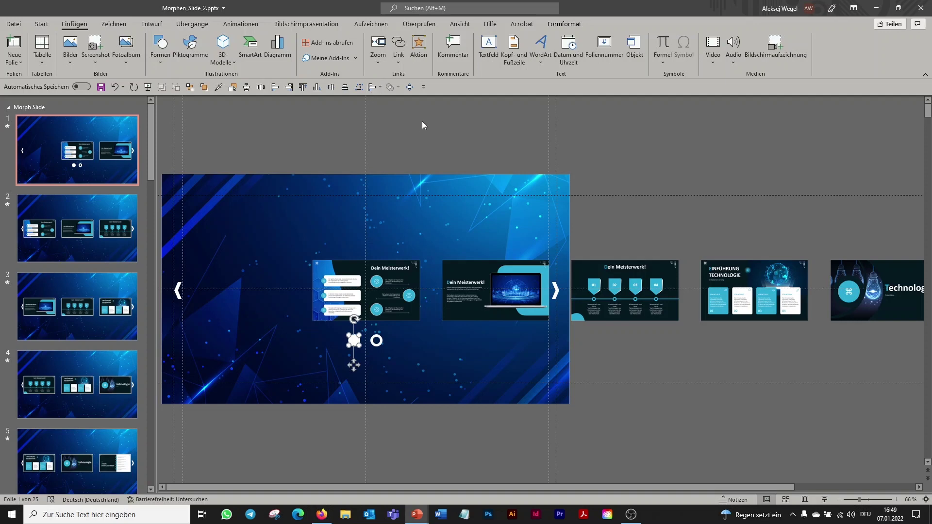
pyautogui.click(232, 87)
pyautogui.click(852, 157)
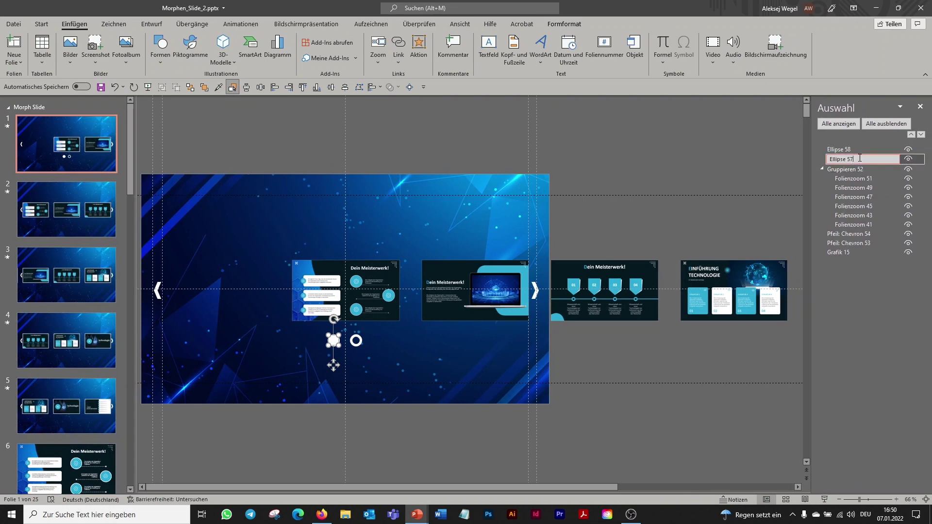
pyautogui.press('BackSpace')
pyautogui.write('anfang')
pyautogui.click(721, 187)
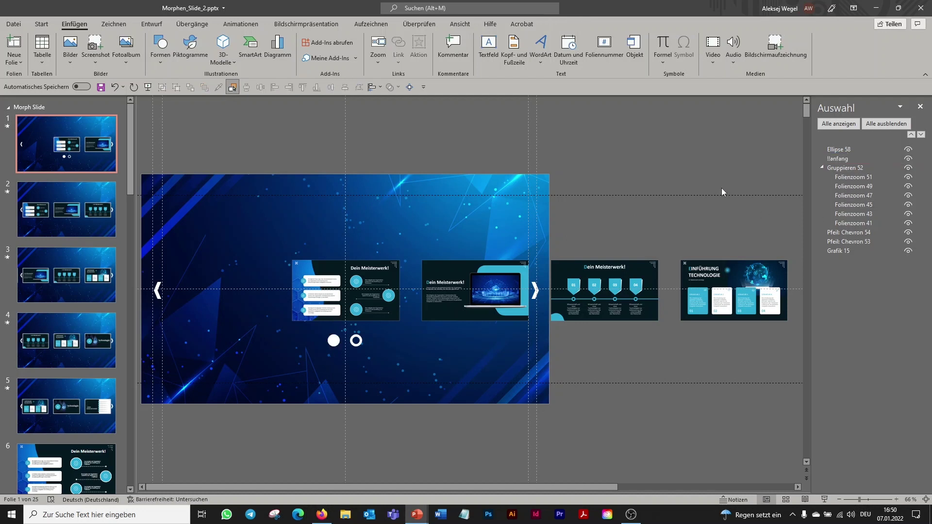
# Rename the ring dot to !!ende and confirm the filled dot reads !!anfang.
pyautogui.click(357, 341)
pyautogui.doubleClick(847, 151)
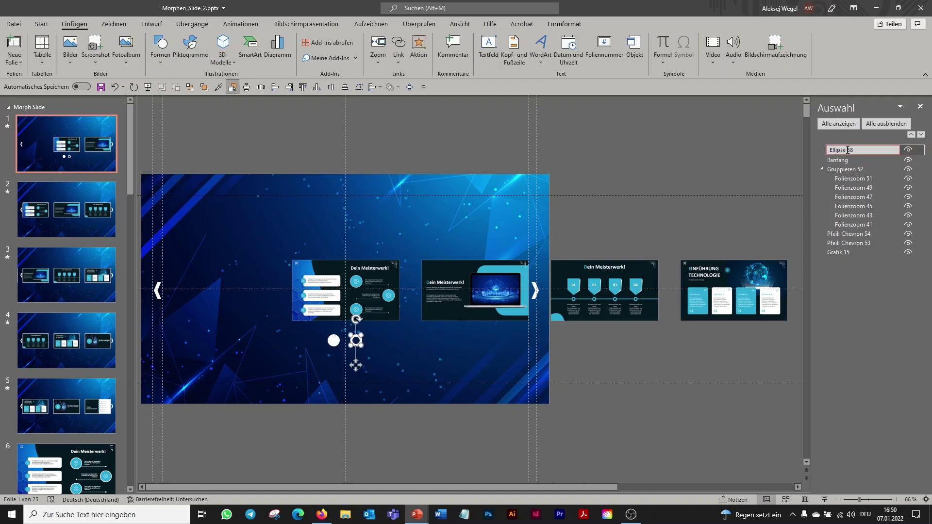
pyautogui.write('!!ende')
pyautogui.click(653, 193)
pyautogui.click(333, 341)
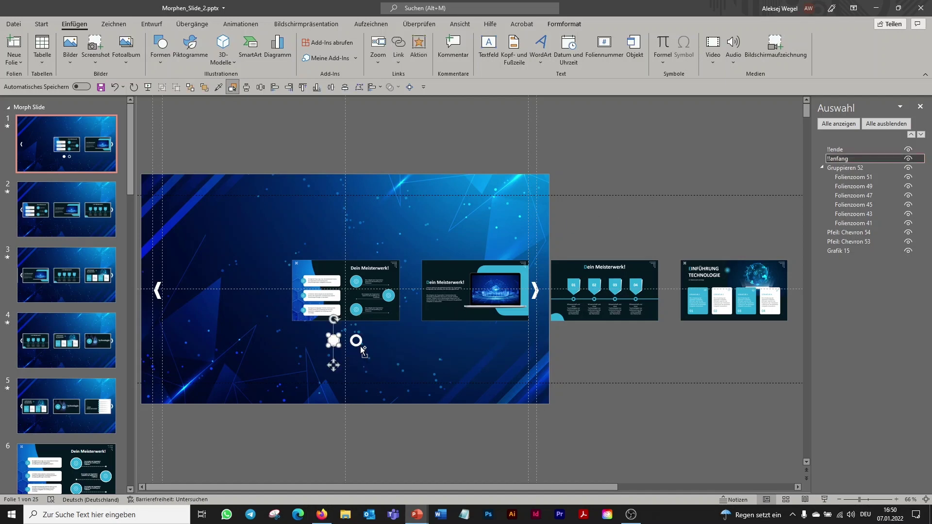
# Copy both indicator dots and paste them onto slides 2, 3, 4 and 5.
pyautogui.click(72, 167)
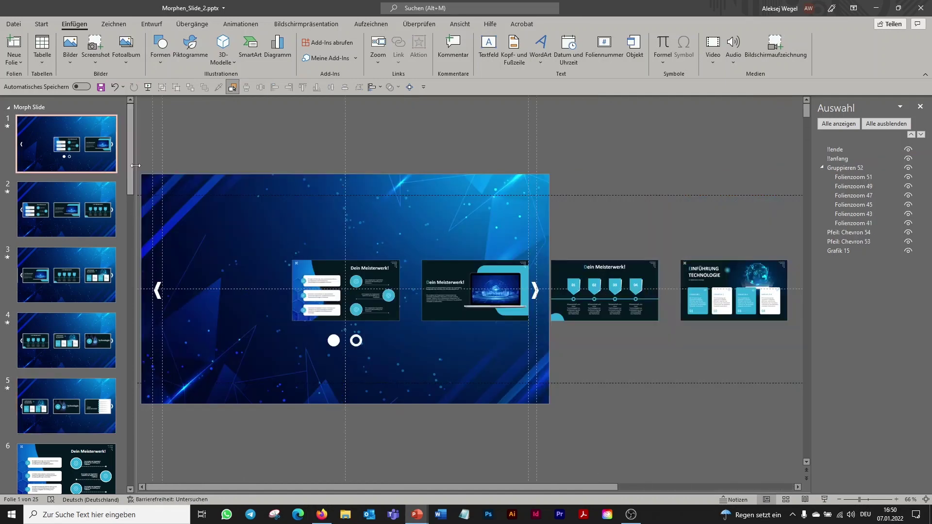
pyautogui.moveTo(301, 454); pyautogui.dragTo(386, 325)
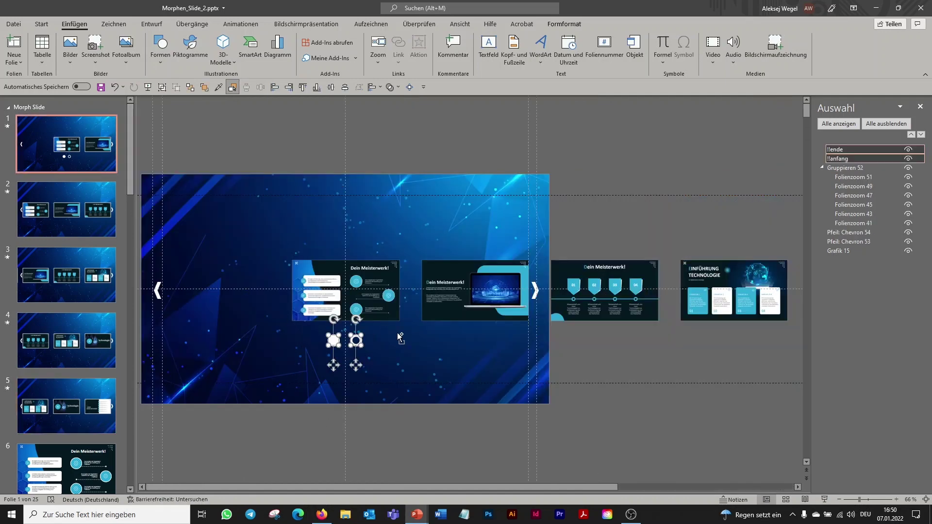
pyautogui.hotkey('ctrl', 'c')
pyautogui.click(66, 209)
pyautogui.hotkey('ctrl', 'v')
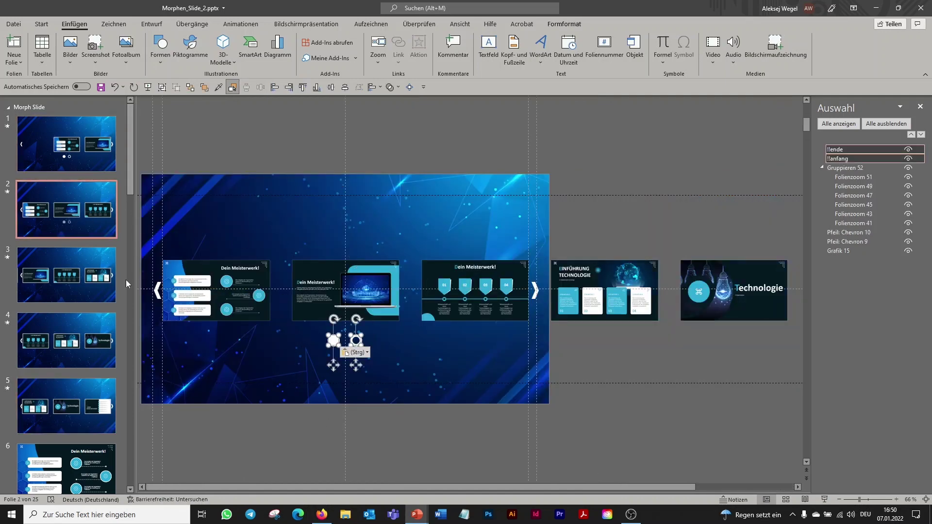
pyautogui.click(73, 262)
pyautogui.hotkey('ctrl', 'v')
pyautogui.click(53, 330)
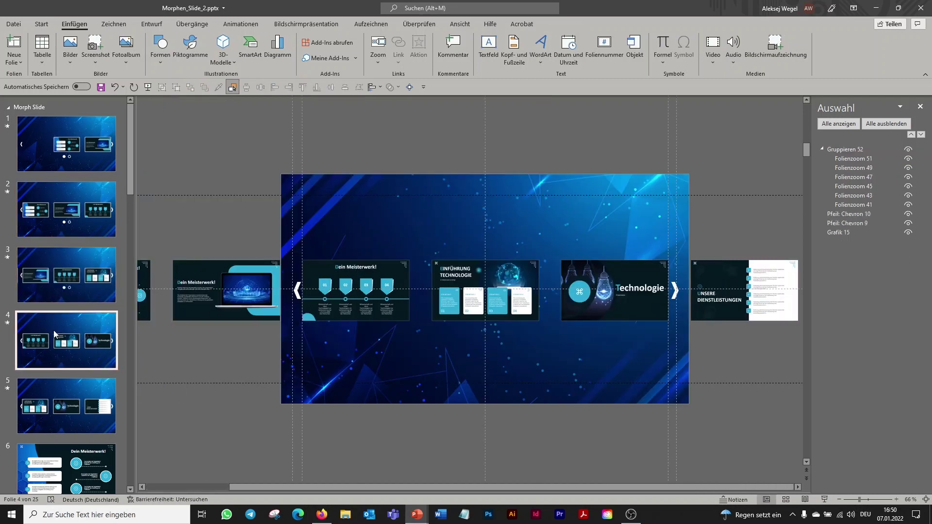
pyautogui.hotkey('ctrl', 'v')
pyautogui.click(39, 384)
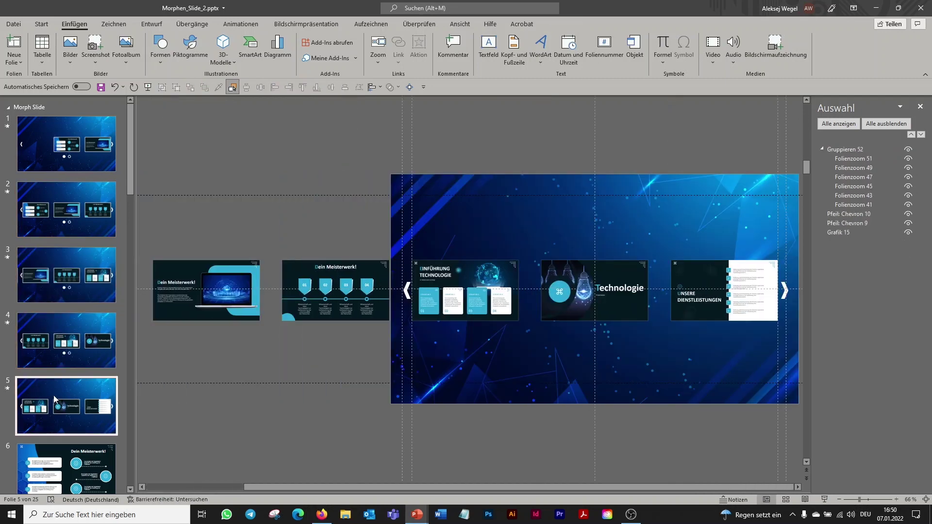
pyautogui.hotkey('ctrl', 'v')
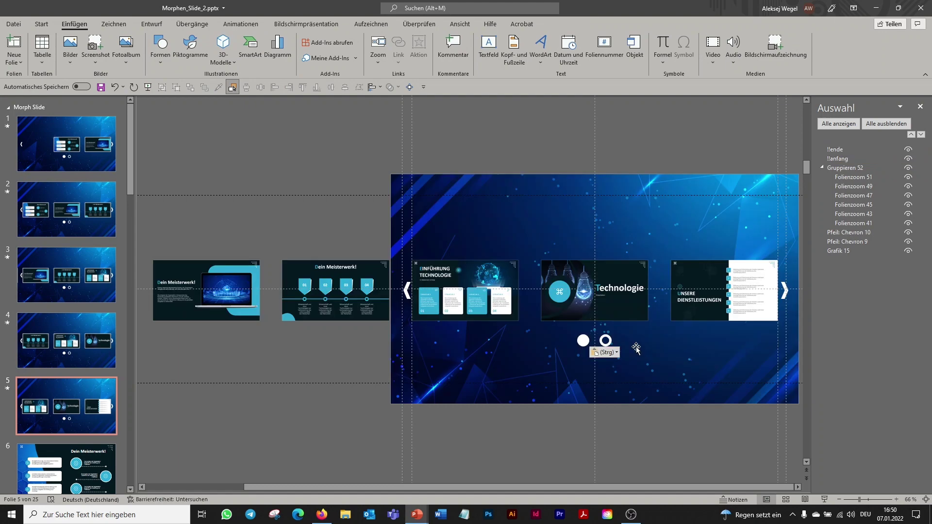
# On slide 5, fill the right dot solid white and set the left dot to No Fill.
pyautogui.click(605, 340)
pyautogui.click(572, 24)
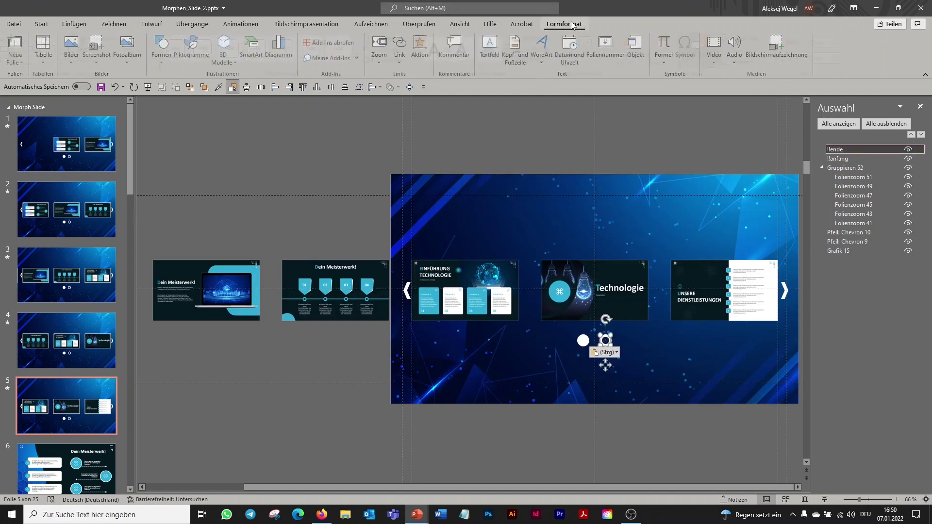
pyautogui.click(394, 38)
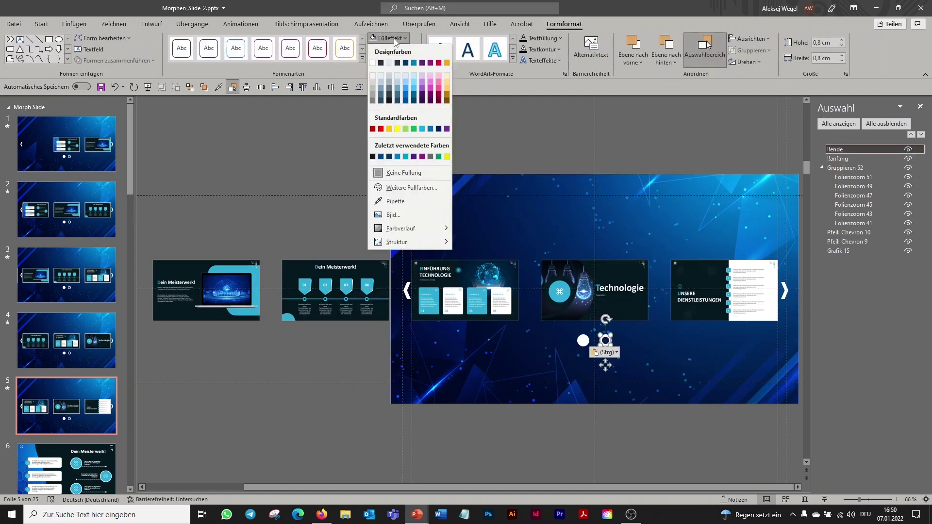
pyautogui.click(373, 63)
pyautogui.click(582, 340)
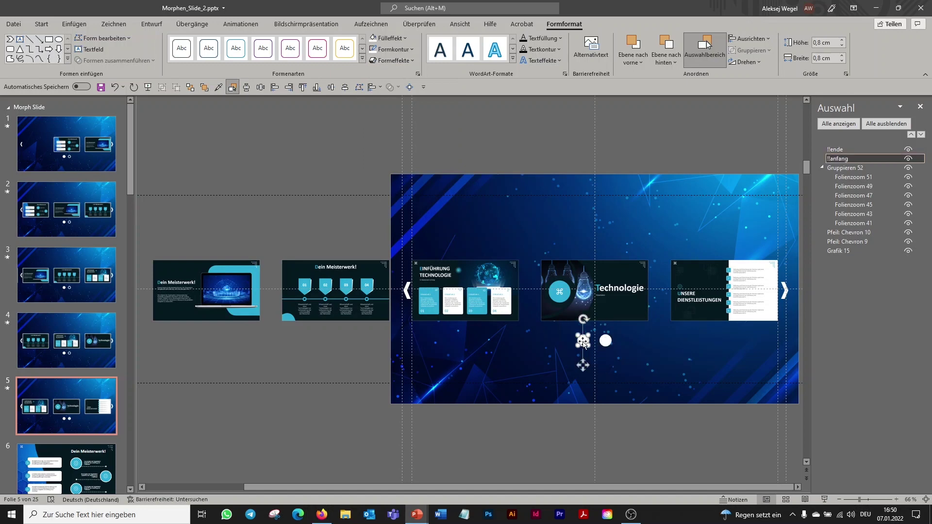
pyautogui.click(391, 38)
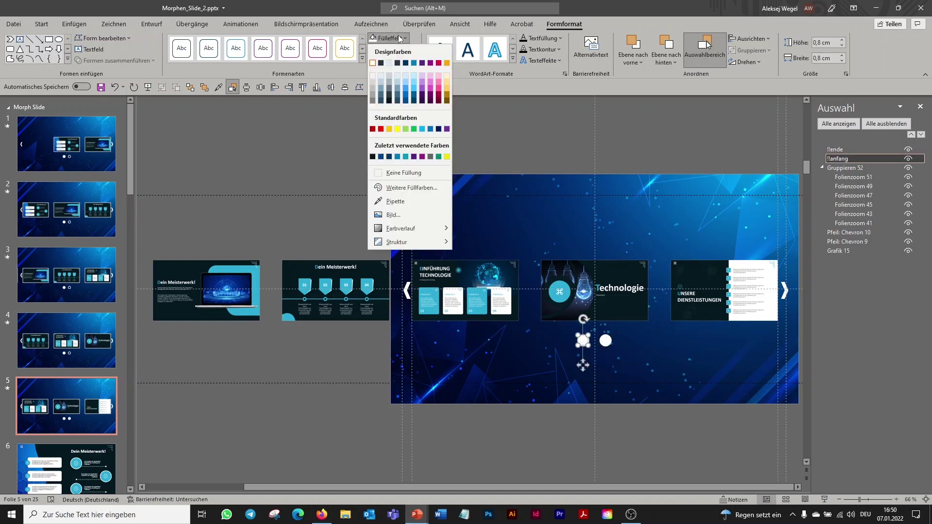
pyautogui.click(386, 174)
pyautogui.click(481, 129)
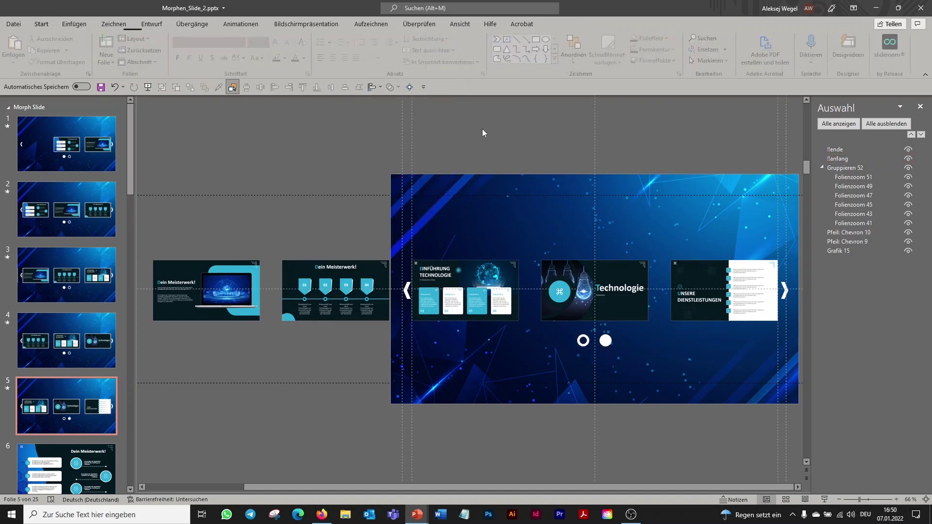
pyautogui.click(58, 154)
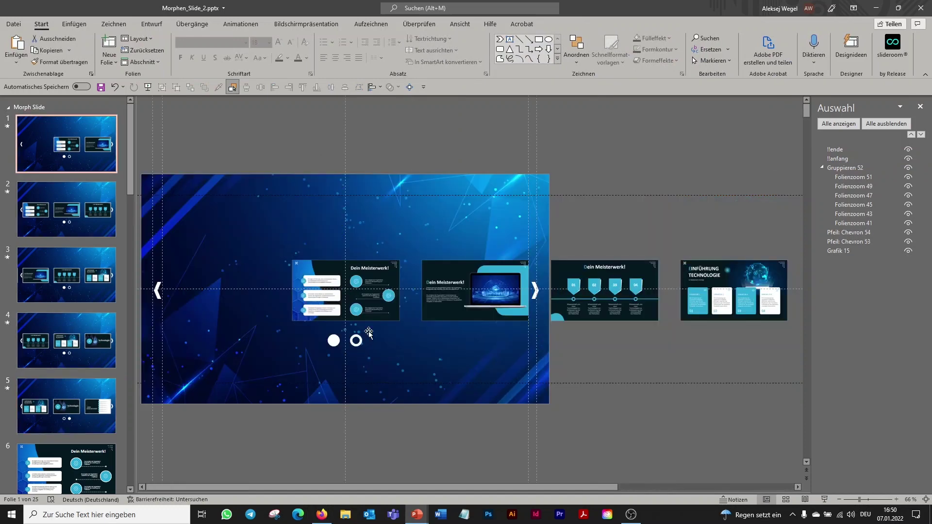
# Start the slide show and test the dots, switching between the two slide groups twice.
pyautogui.click(824, 499)
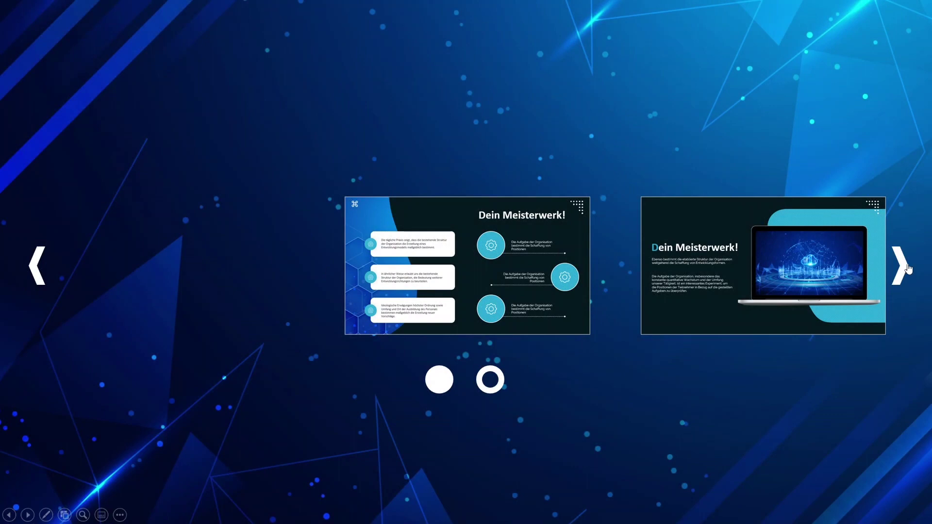
pyautogui.click(485, 390)
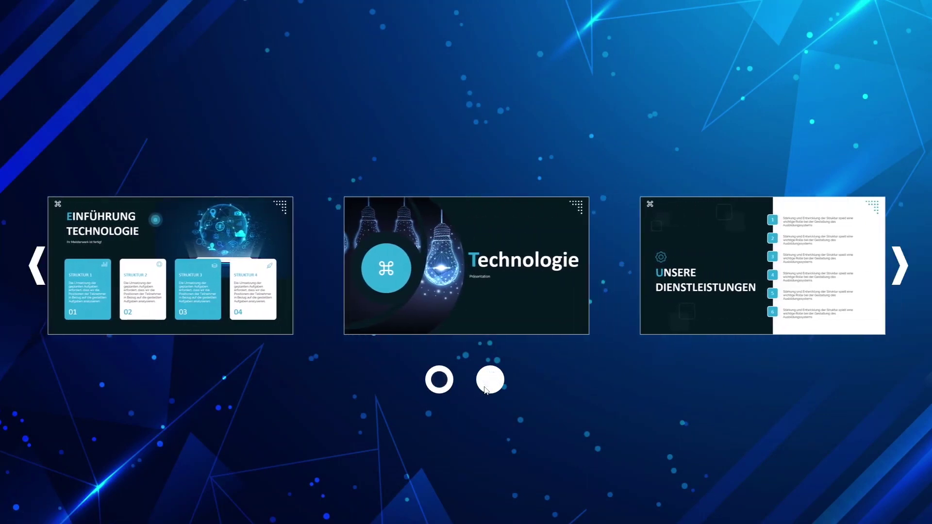
pyautogui.click(437, 393)
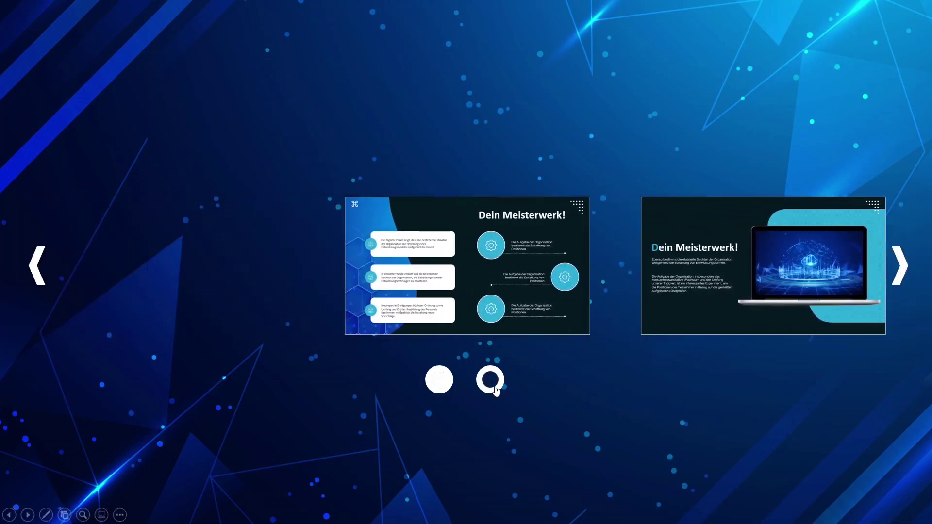
pyautogui.click(491, 389)
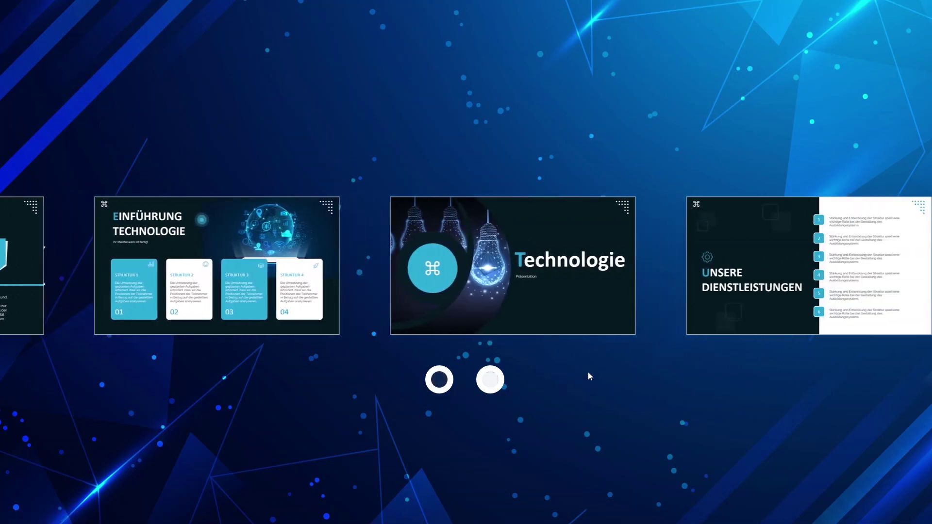
pyautogui.click(441, 389)
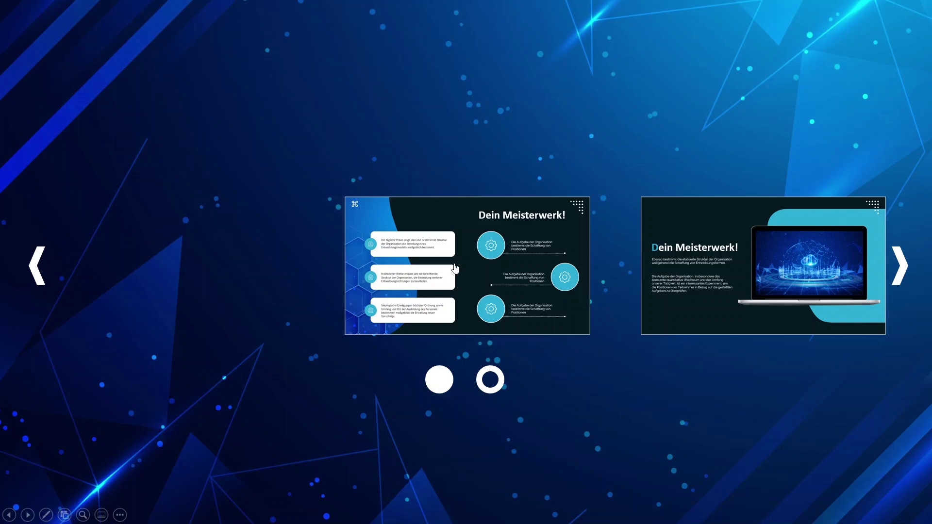
# Test the zoom thumbnails and carousel arrows, ending on the Technologie slide group.
pyautogui.click(455, 268)
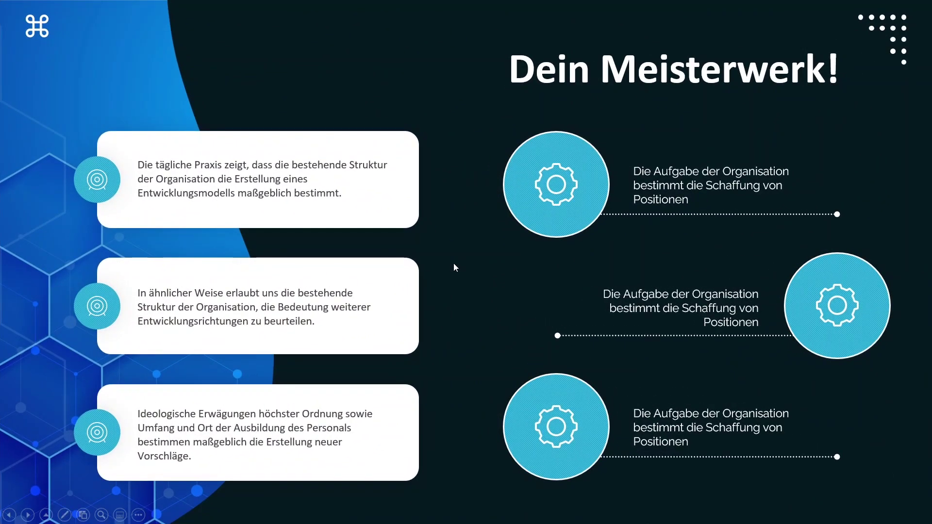
pyautogui.click(455, 268)
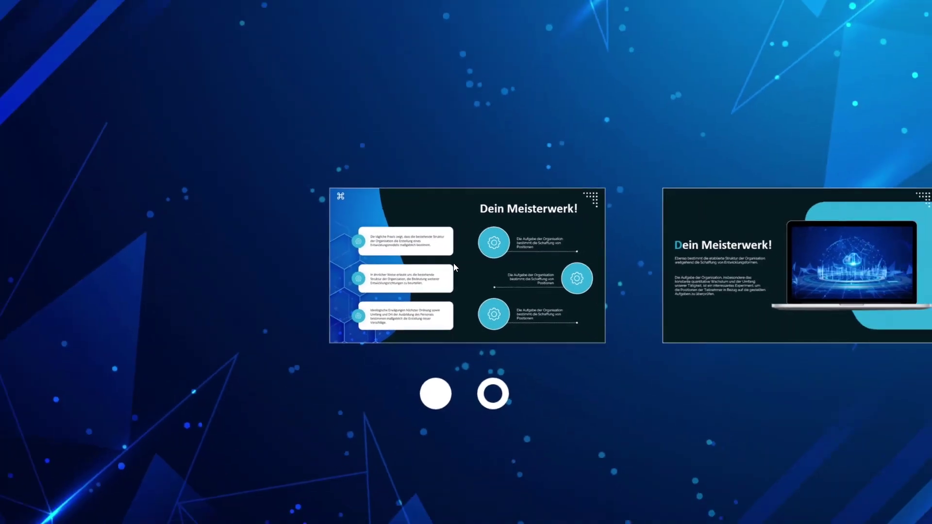
pyautogui.click(901, 275)
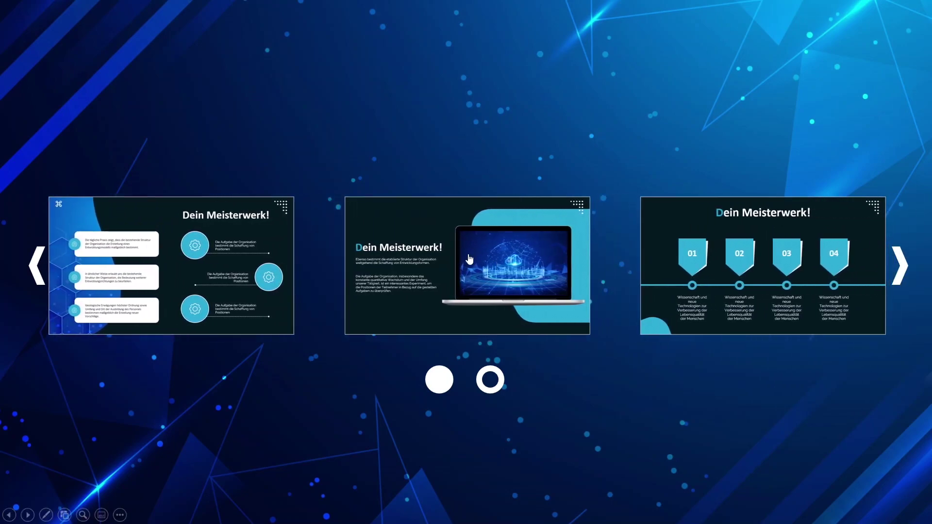
pyautogui.click(468, 255)
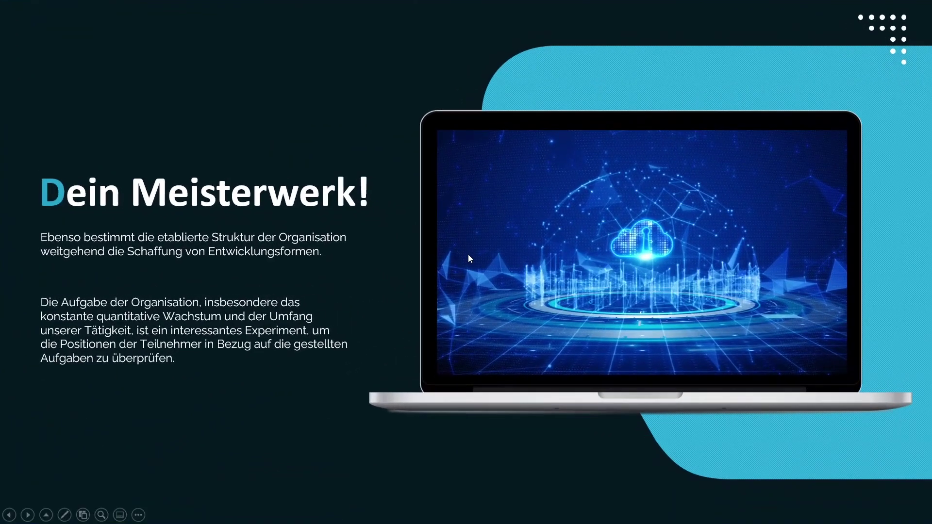
pyautogui.click(468, 254)
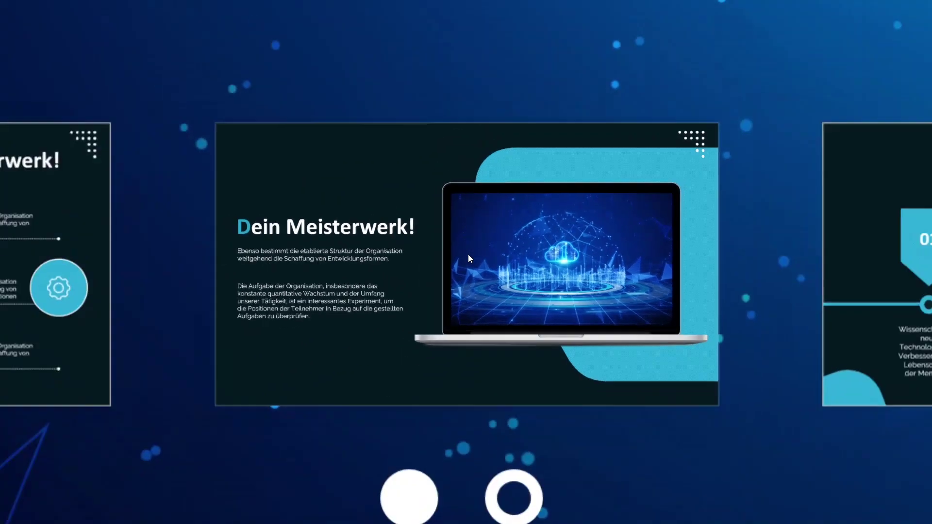
pyautogui.click(437, 383)
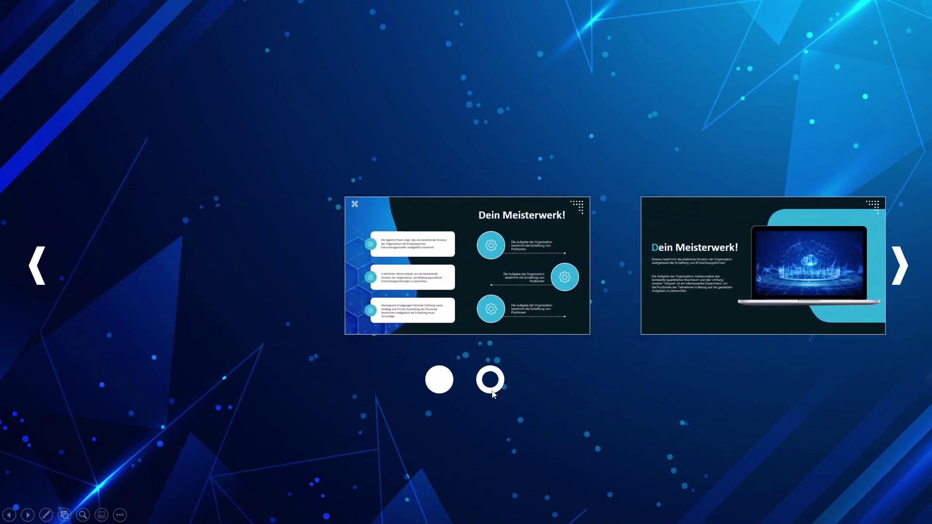
pyautogui.click(493, 391)
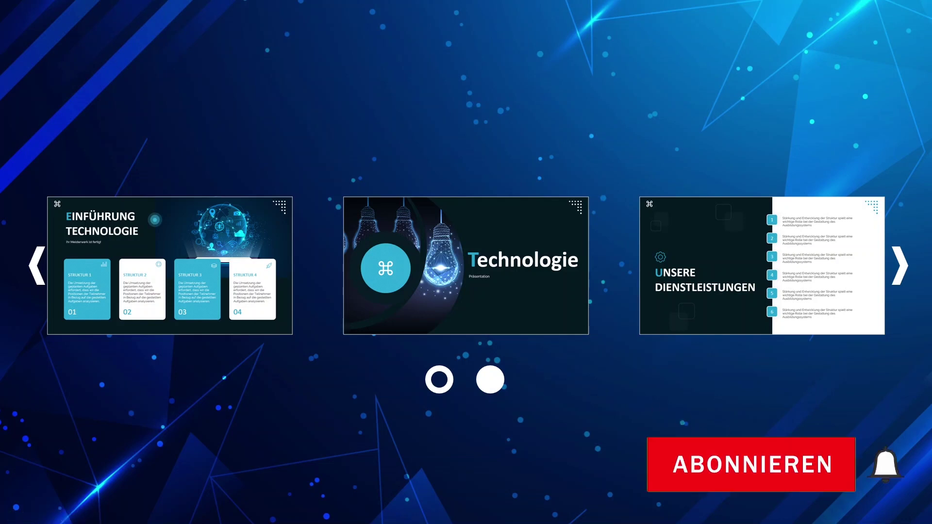
pyautogui.press('Escape')
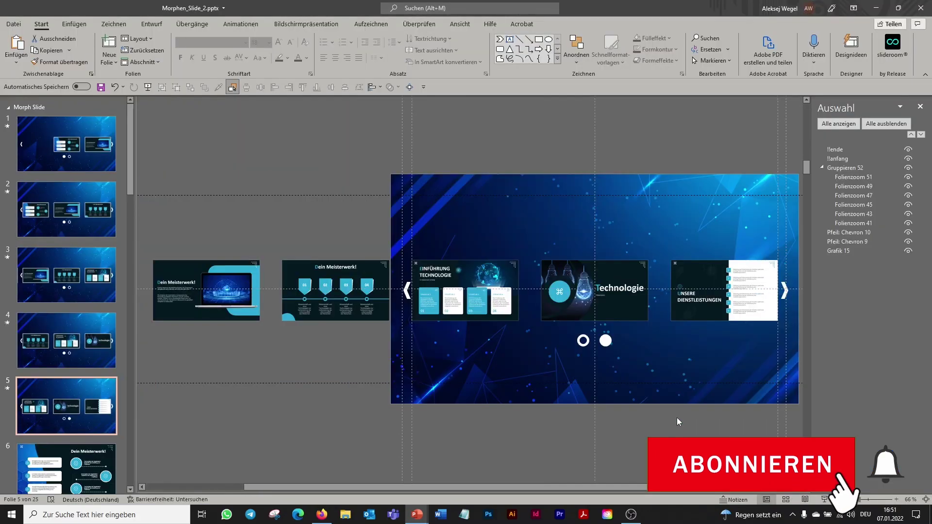